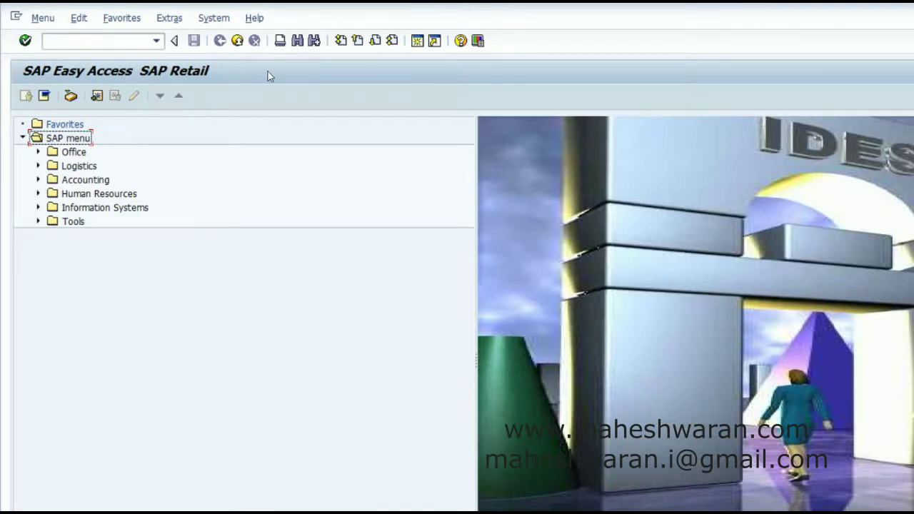
# Step: Start transaction spro in a new session and display the SAP reference IMG
pyautogui.click(417, 41)
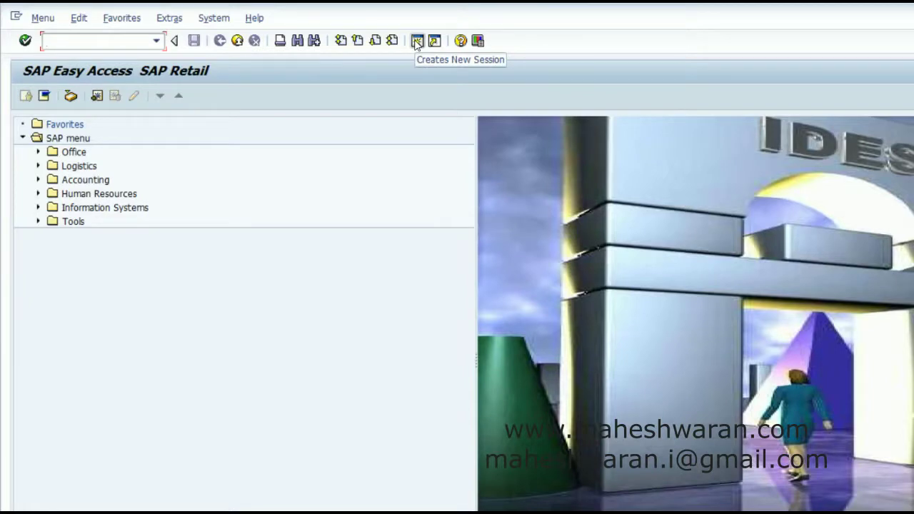
pyautogui.write('spro')
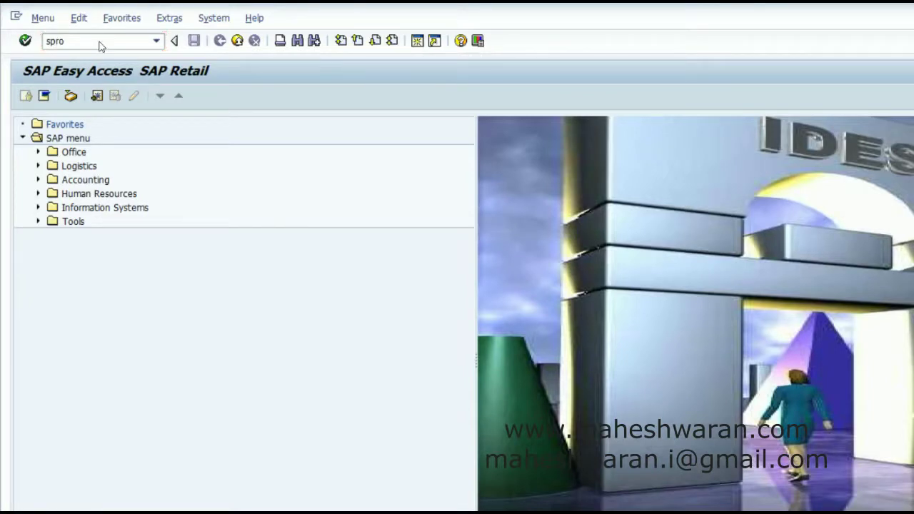
pyautogui.press('Return')
pyautogui.click(95, 95)
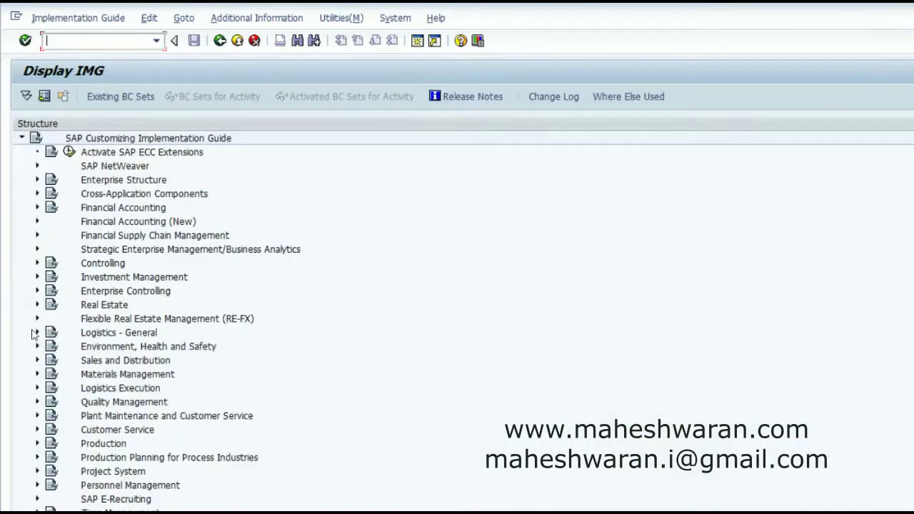
# Step: Open the procedure for additionals customizing under Additionals in the Logistics - General area of the implementation guide
pyautogui.click(36, 333)
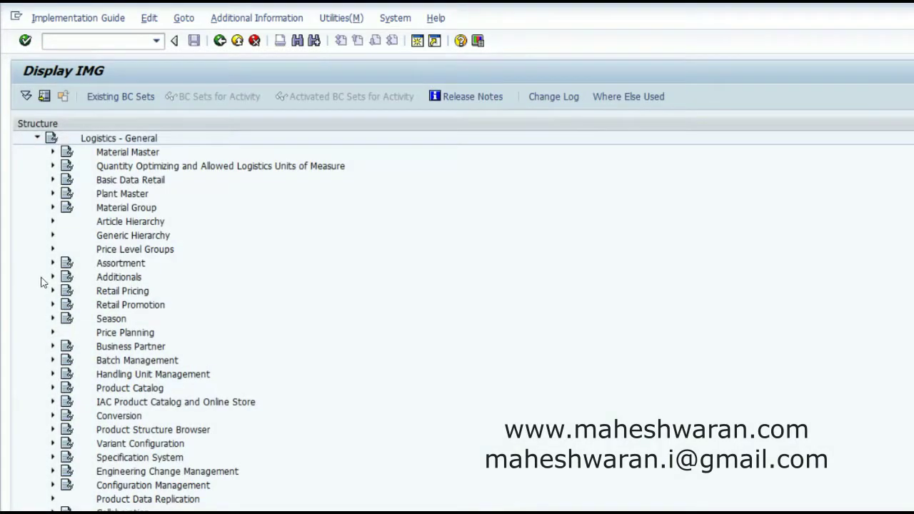
pyautogui.click(52, 277)
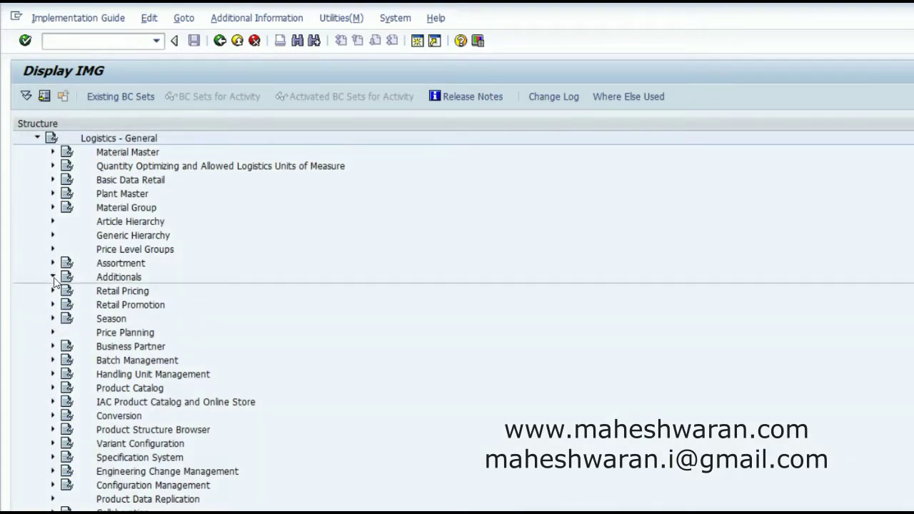
pyautogui.click(100, 292)
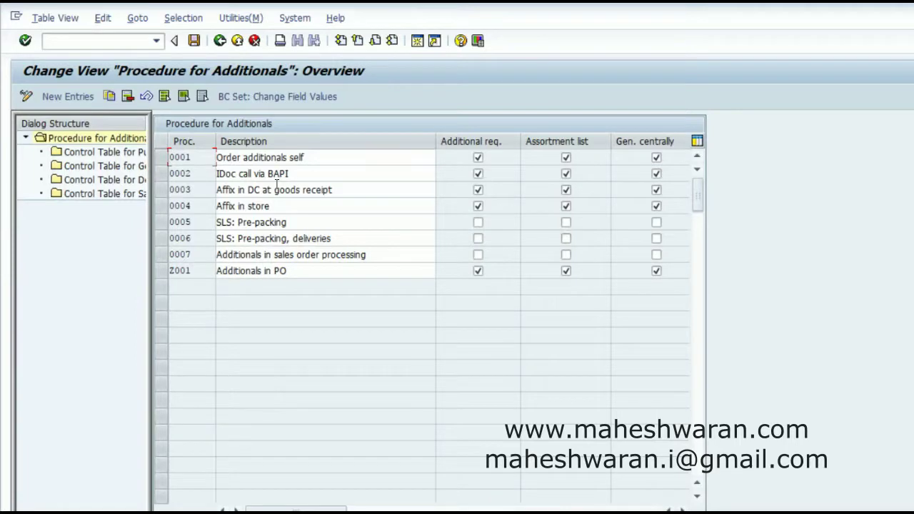
# Step: Select procedure Z001 (Additionals in PO), widen the dialog structure to show full names, and open its Control Table for Purchasing
pyautogui.click(157, 272)
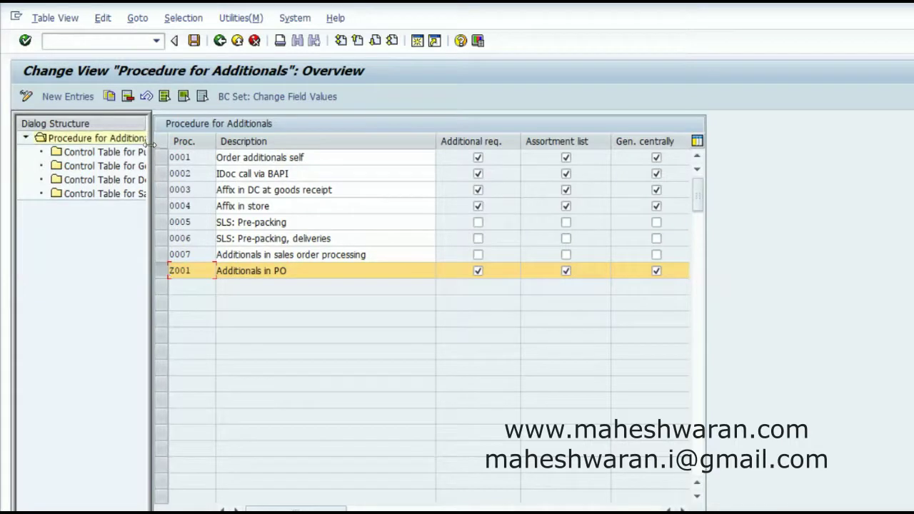
pyautogui.moveTo(150, 150); pyautogui.dragTo(211, 149)
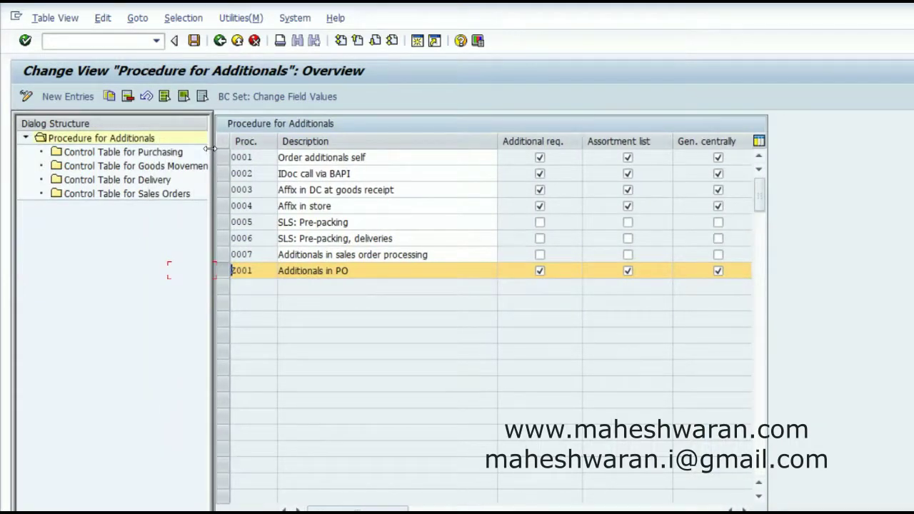
pyautogui.moveTo(211, 148); pyautogui.dragTo(224, 149)
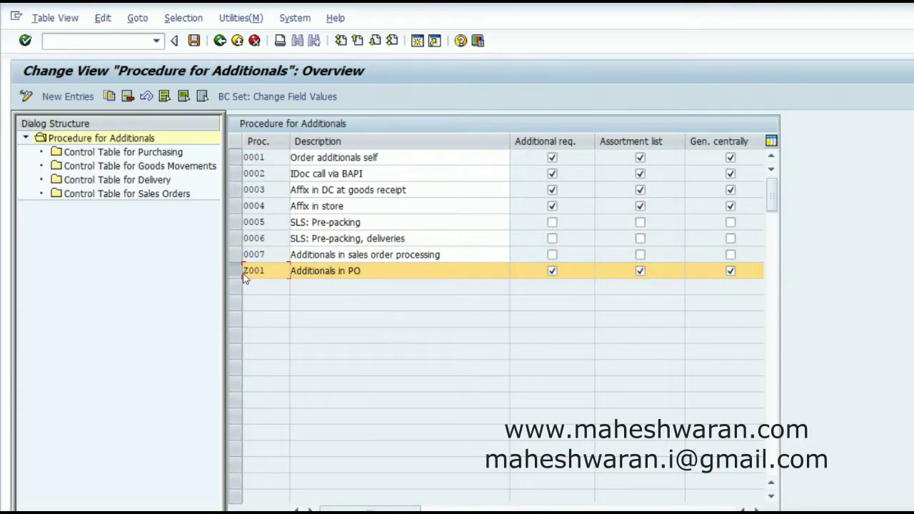
pyautogui.click(146, 153)
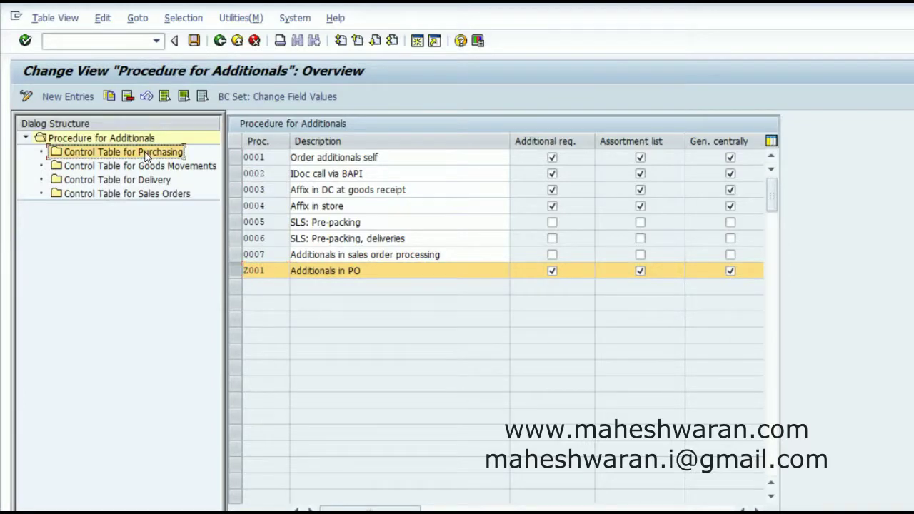
pyautogui.doubleClick(146, 152)
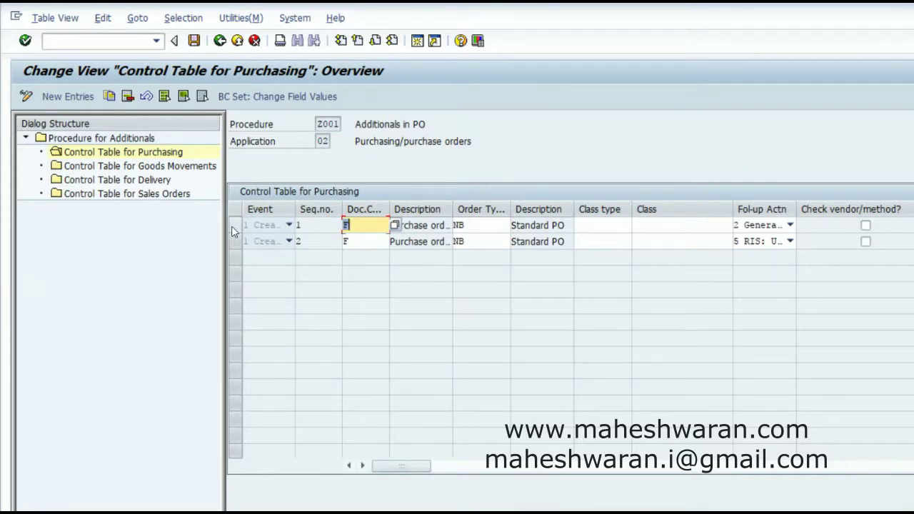
pyautogui.click(143, 154)
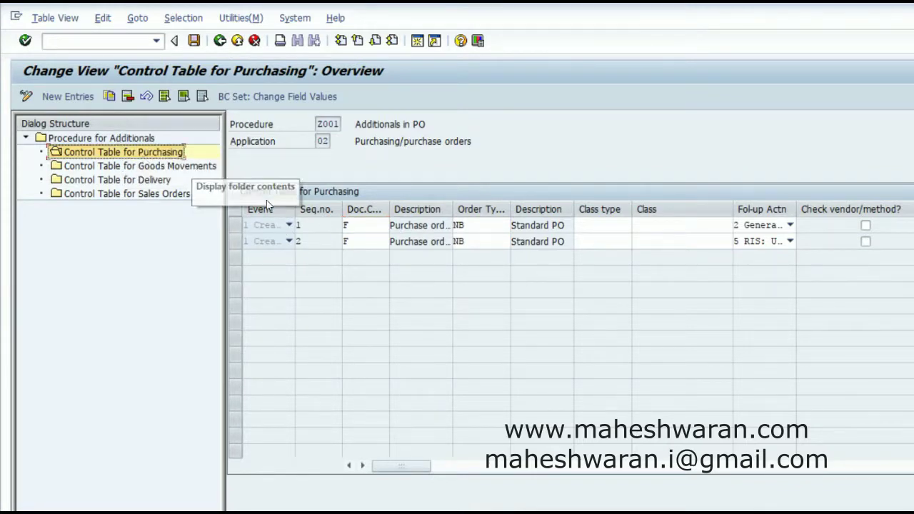
# Step: Widen the Event column and examine the event, document category and order type of the first purchasing entry
pyautogui.moveTo(294, 209); pyautogui.dragTo(305, 209)
pyautogui.click(277, 225)
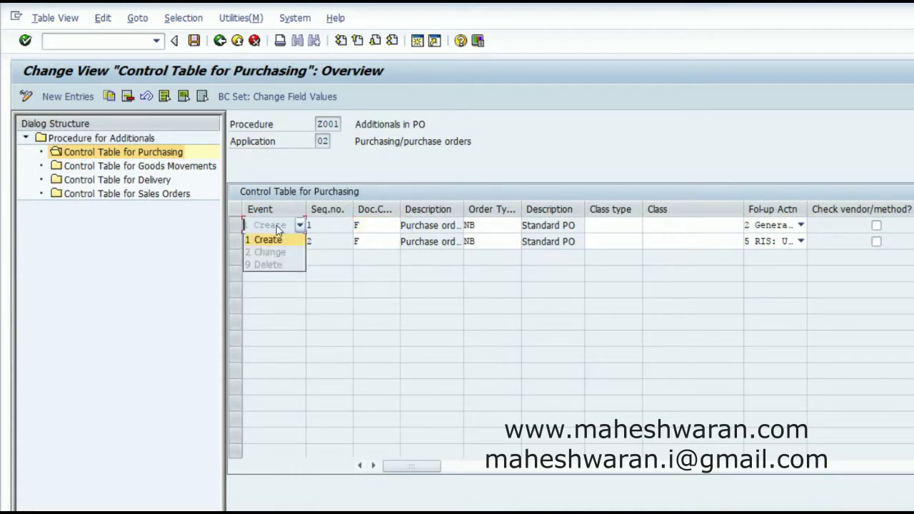
pyautogui.click(270, 241)
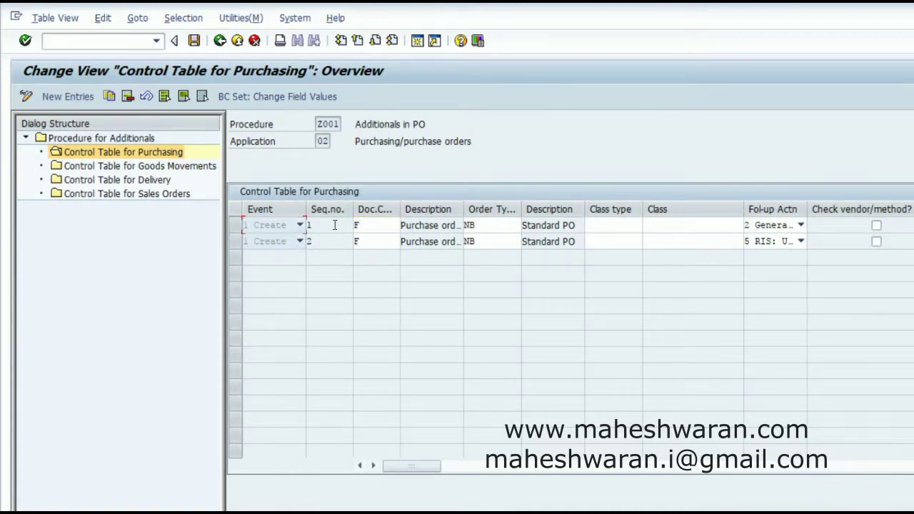
pyautogui.click(374, 225)
pyautogui.click(404, 225)
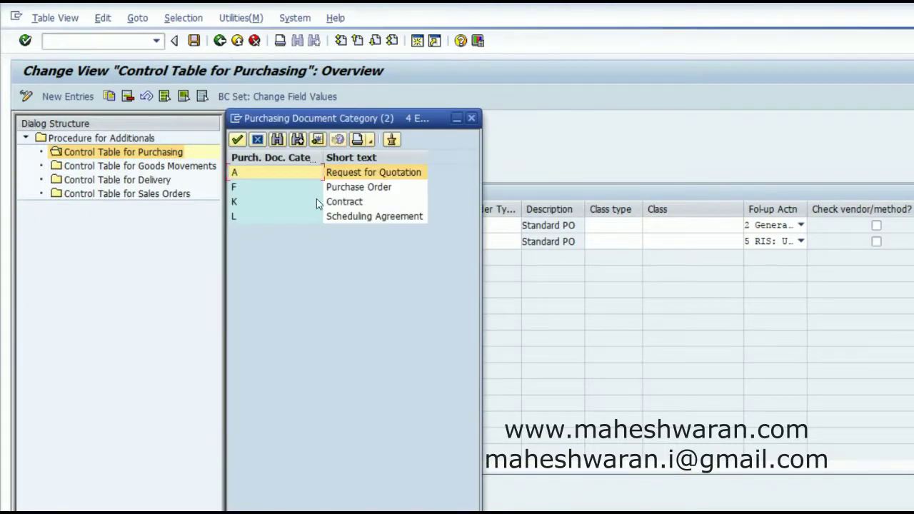
pyautogui.click(248, 188)
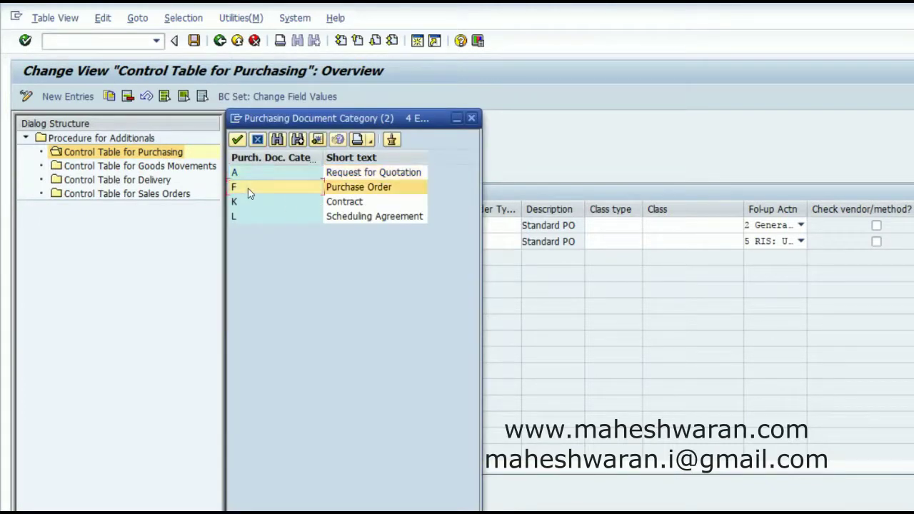
pyautogui.click(258, 140)
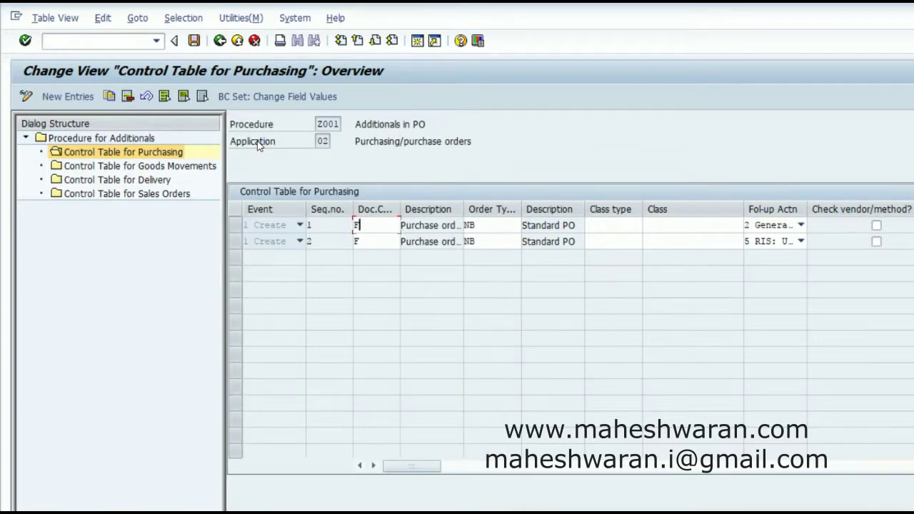
pyautogui.click(504, 227)
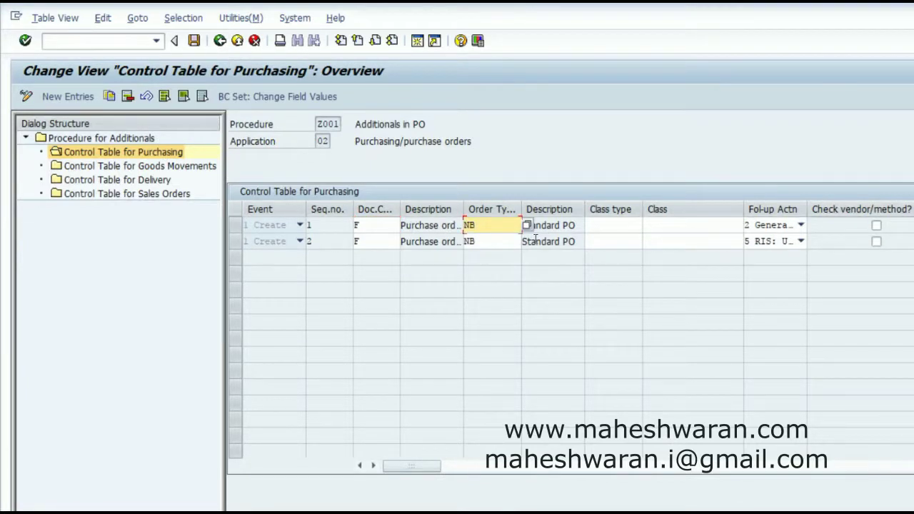
# Step: Try to restrict the first purchasing entry to class type 030 and class wwdcallocgroup
pyautogui.click(610, 228)
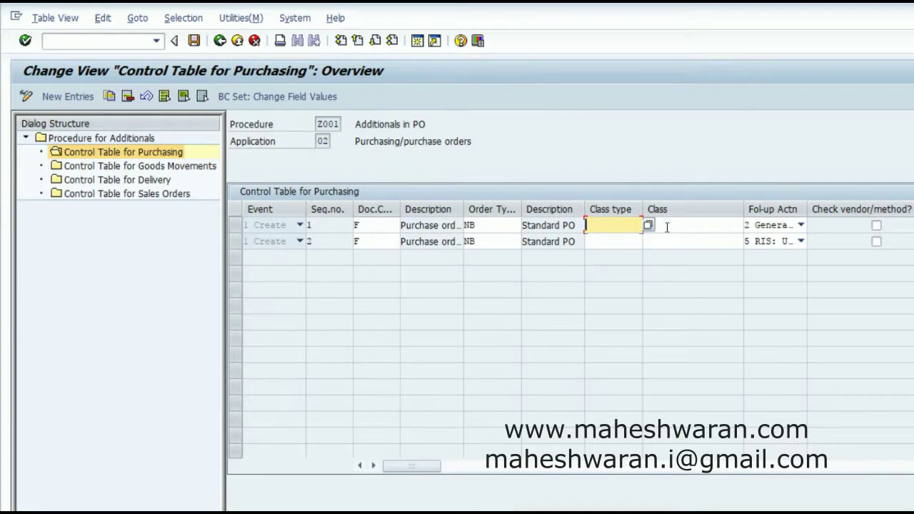
pyautogui.write('030')
pyautogui.click(667, 227)
pyautogui.write('ww')
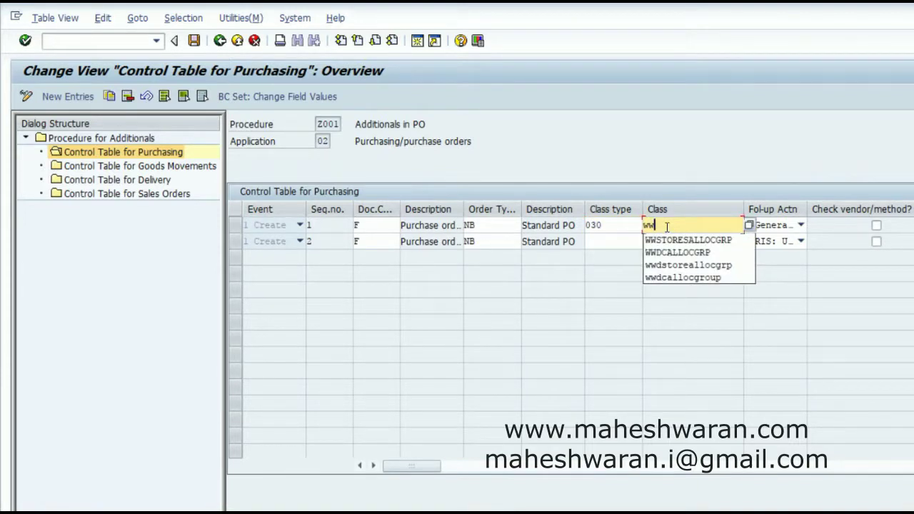
pyautogui.press('Down')
pyautogui.press('Down')
pyautogui.press('Down')
pyautogui.press('Down')
pyautogui.press('Return')
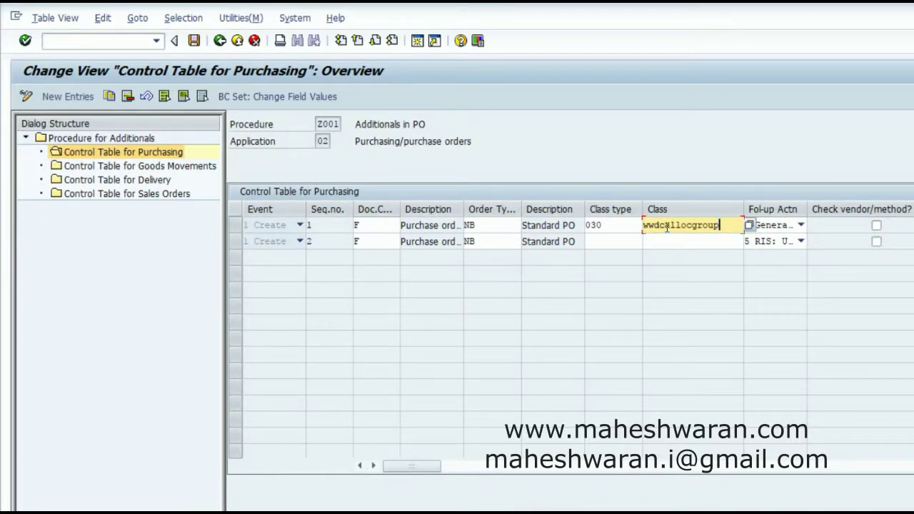
pyautogui.press('Return')
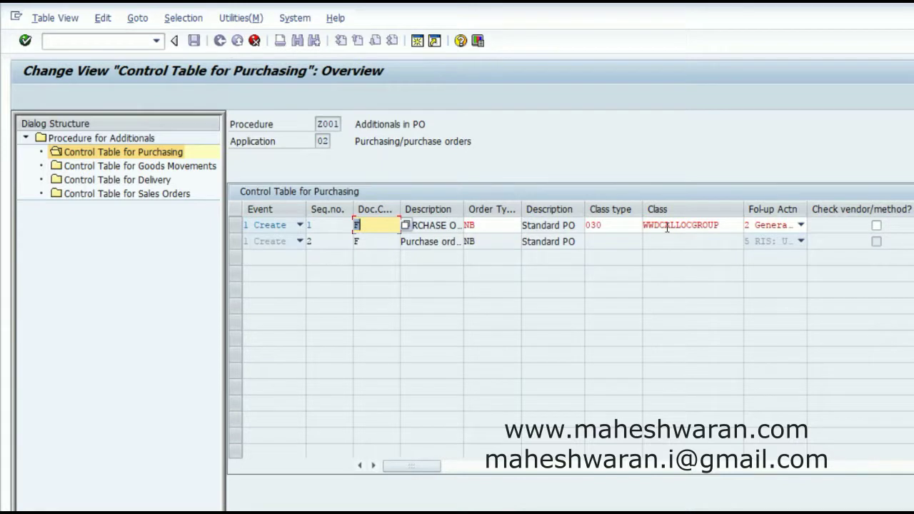
# Step: Correct the class of the first purchasing entry to WWDCALLOCGRP
pyautogui.press('Tab')
pyautogui.press('Tab')
pyautogui.press('Tab')
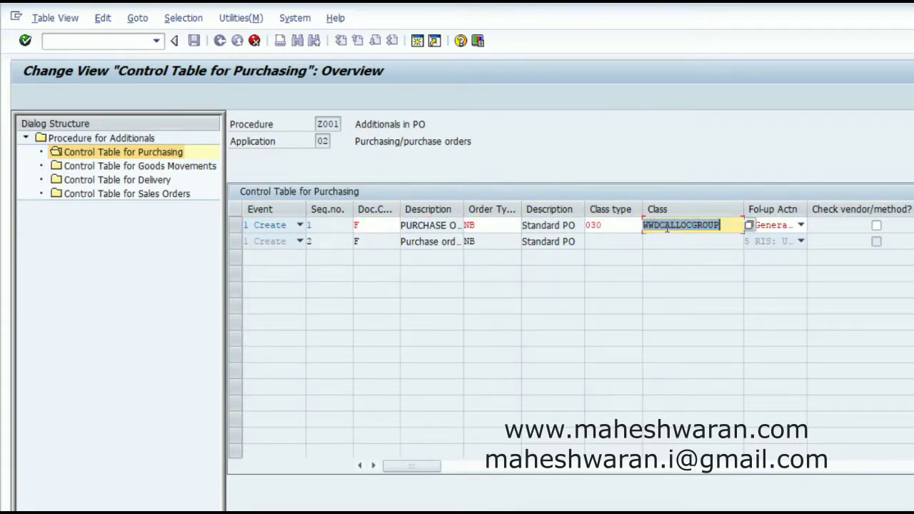
pyautogui.click(667, 227)
pyautogui.press('Right')
pyautogui.press('Right')
pyautogui.press('Right')
pyautogui.press('Right')
pyautogui.press('Right')
pyautogui.press('Right')
pyautogui.press('Right')
pyautogui.press('Right')
pyautogui.press('Delete')
pyautogui.press('Delete')
pyautogui.press('Return')
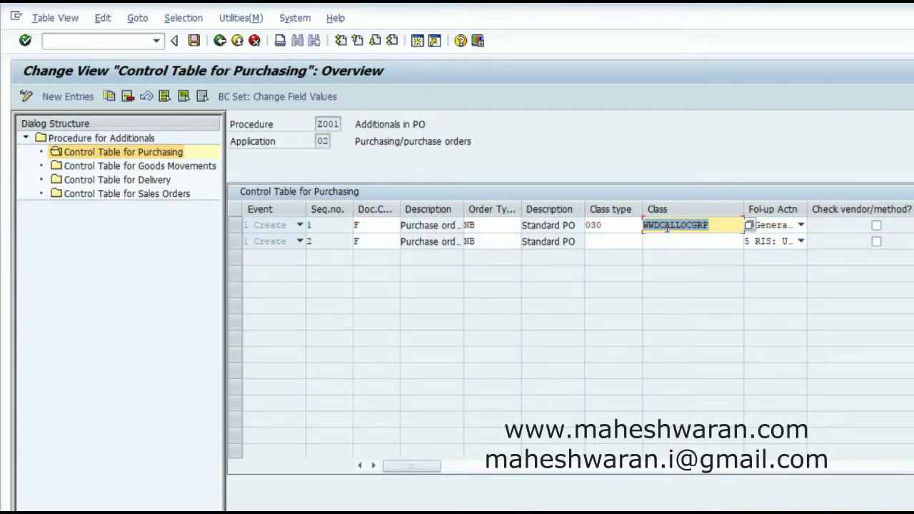
# Step: Clear both the class and the class type from the first purchasing entry
pyautogui.click(603, 225)
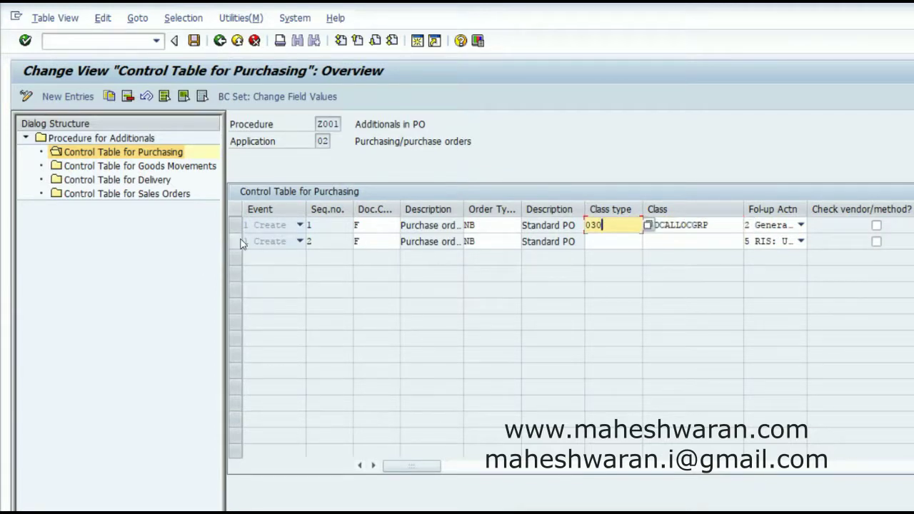
pyautogui.click(719, 227)
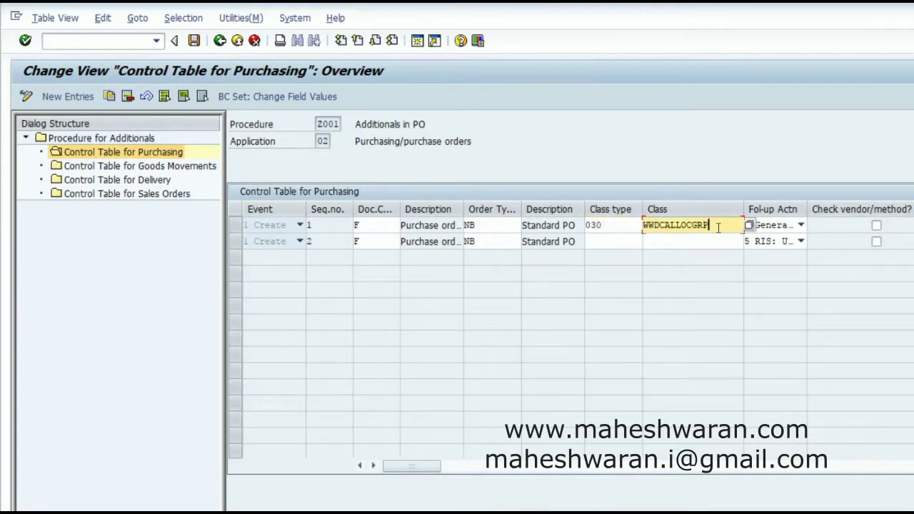
pyautogui.press('BackSpace')
pyautogui.press('BackSpace')
pyautogui.press('BackSpace')
pyautogui.press('BackSpace')
pyautogui.press('BackSpace')
pyautogui.press('BackSpace')
pyautogui.press('BackSpace')
pyautogui.press('BackSpace')
pyautogui.press('BackSpace')
pyautogui.press('BackSpace')
pyautogui.press('BackSpace')
pyautogui.press('BackSpace')
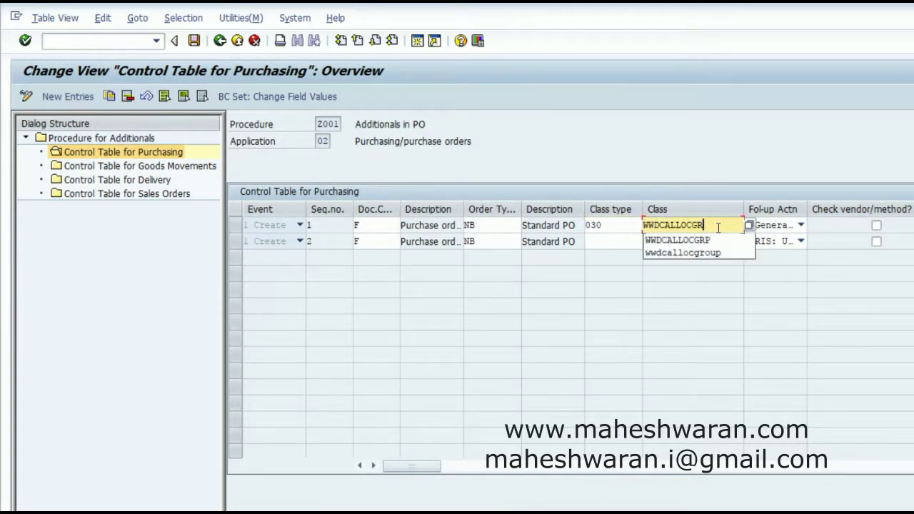
pyautogui.hotkey('shift', 'Tab')
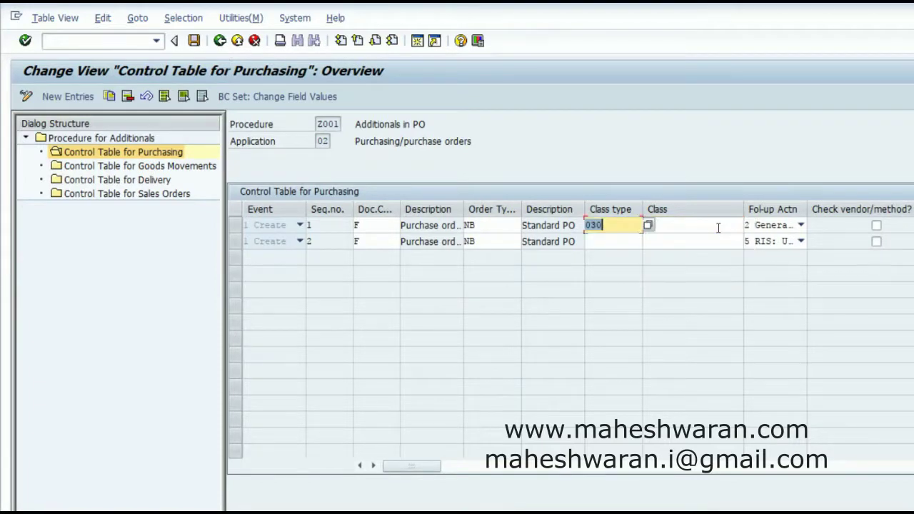
pyautogui.press('BackSpace')
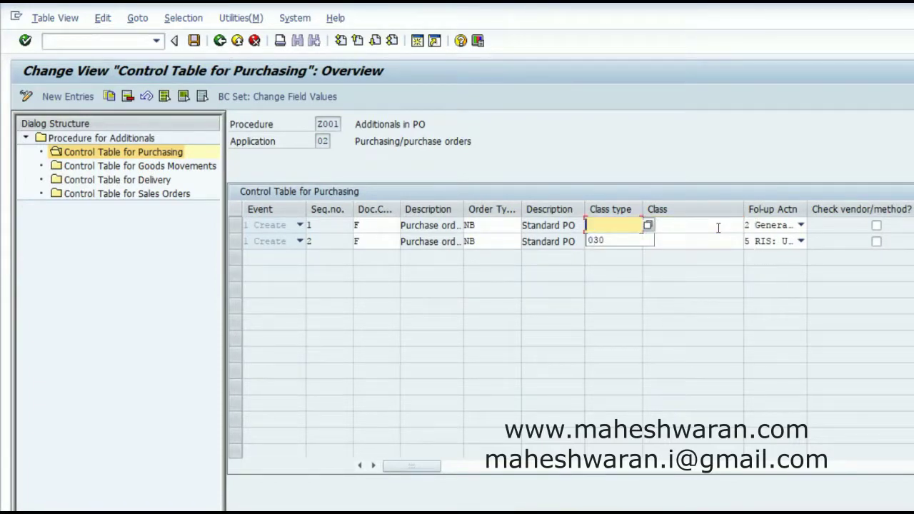
pyautogui.click(658, 137)
# Step: Review the first entry's event, document category, order type and follow-up action options, then the second entry's document category
pyautogui.click(287, 229)
pyautogui.click(280, 242)
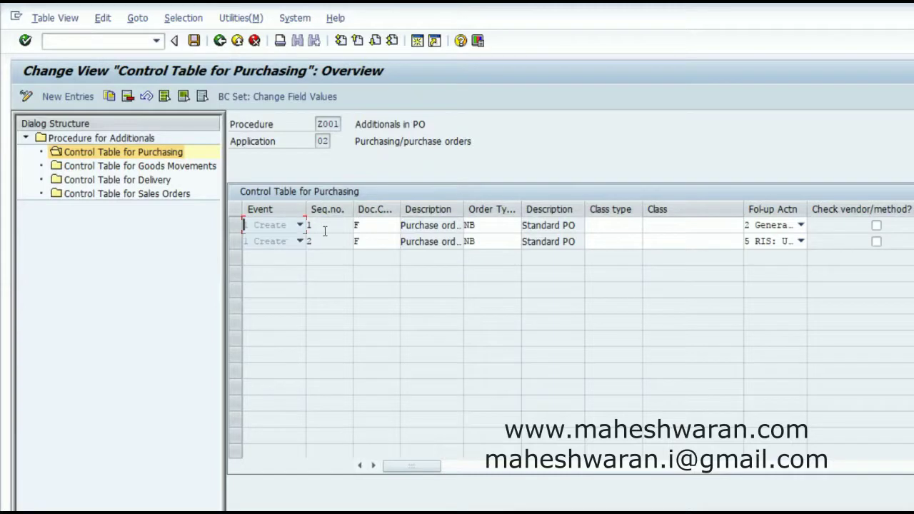
pyautogui.click(300, 226)
pyautogui.click(289, 240)
pyautogui.click(384, 224)
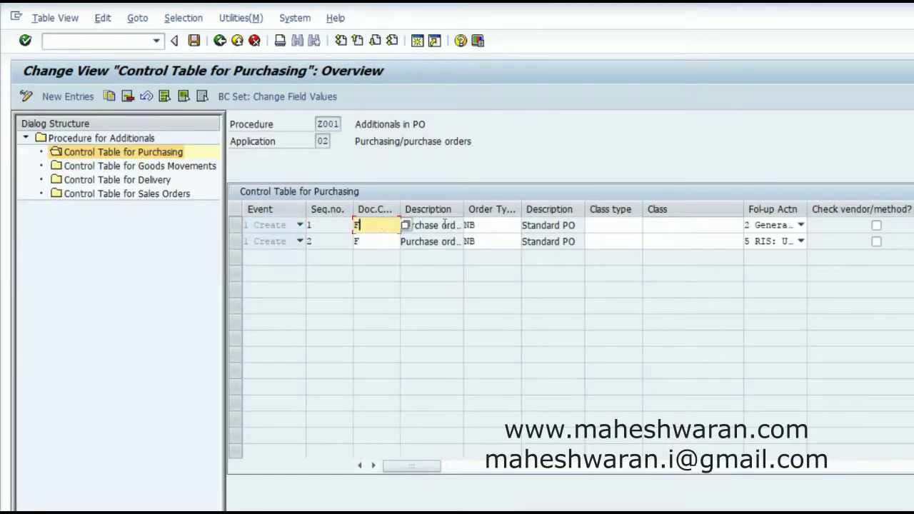
pyautogui.click(498, 223)
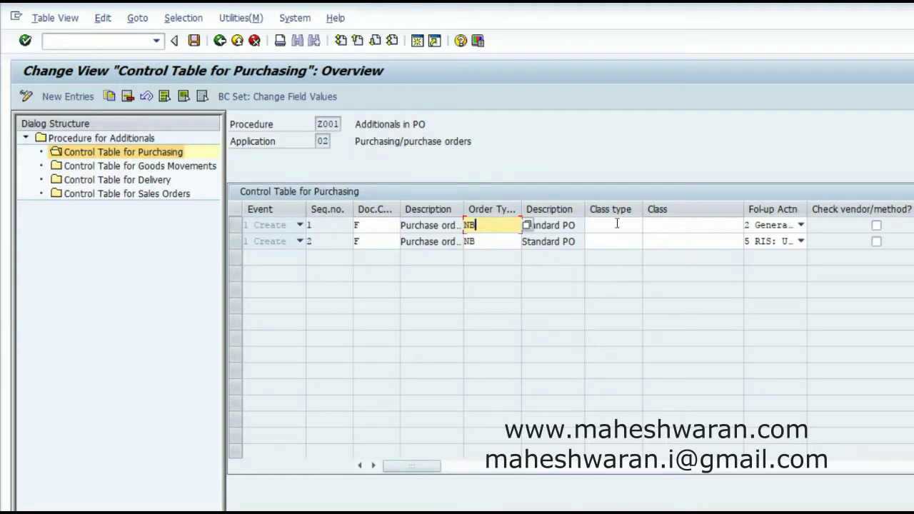
pyautogui.click(801, 225)
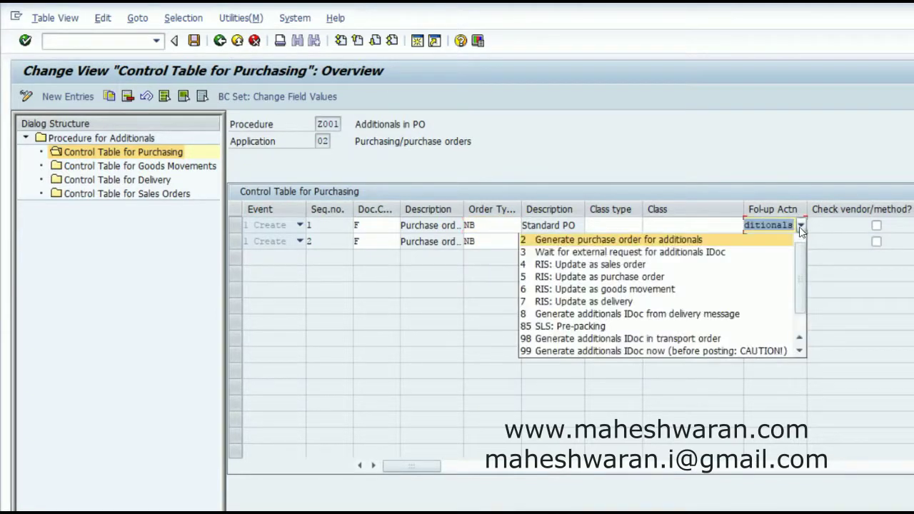
pyautogui.click(712, 241)
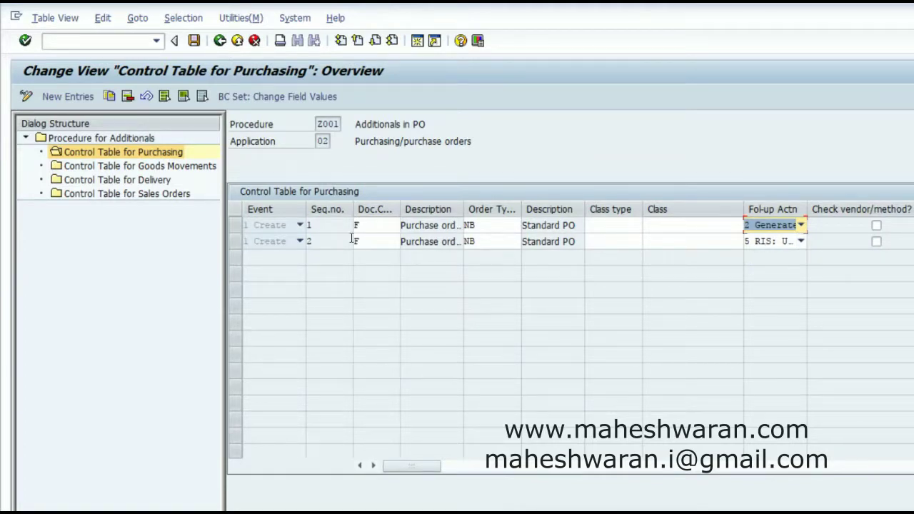
pyautogui.click(384, 241)
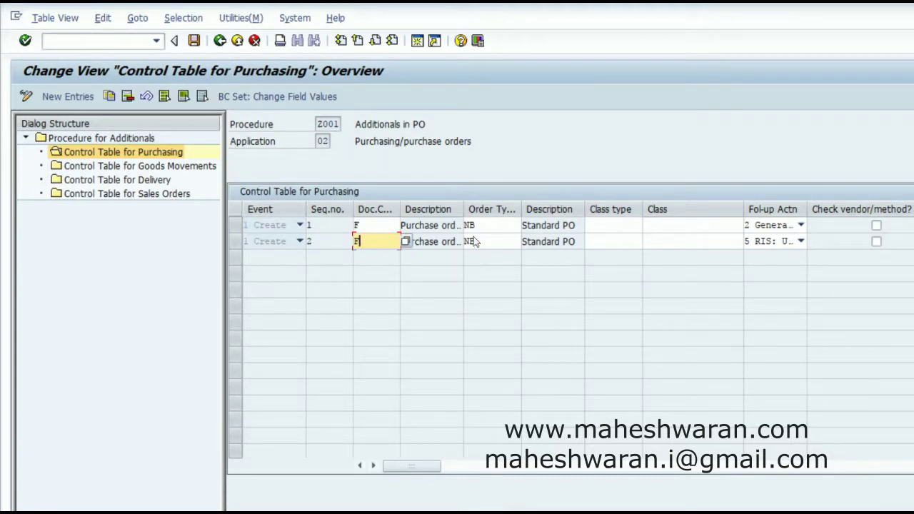
# Step: Keep the second entry's follow-up action as RIS: Update as purchase order and enable the vendor/method check for the first entry
pyautogui.click(800, 241)
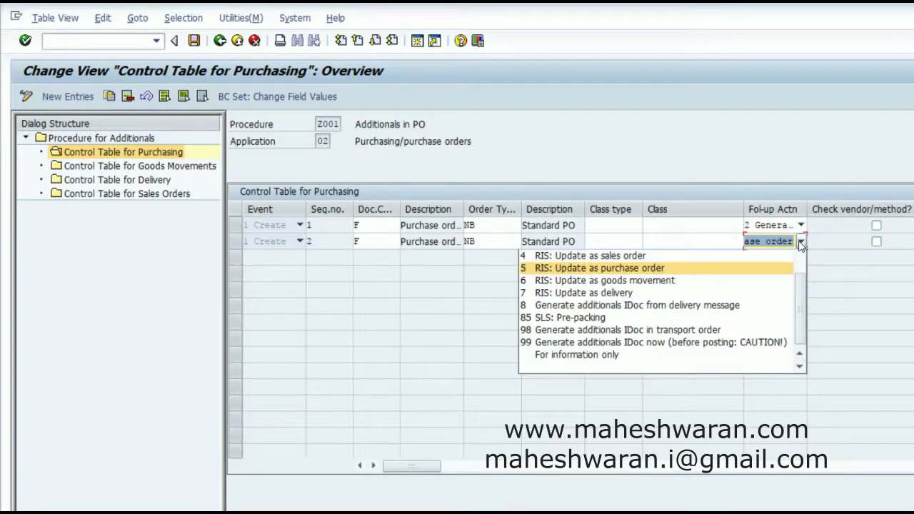
pyautogui.click(561, 268)
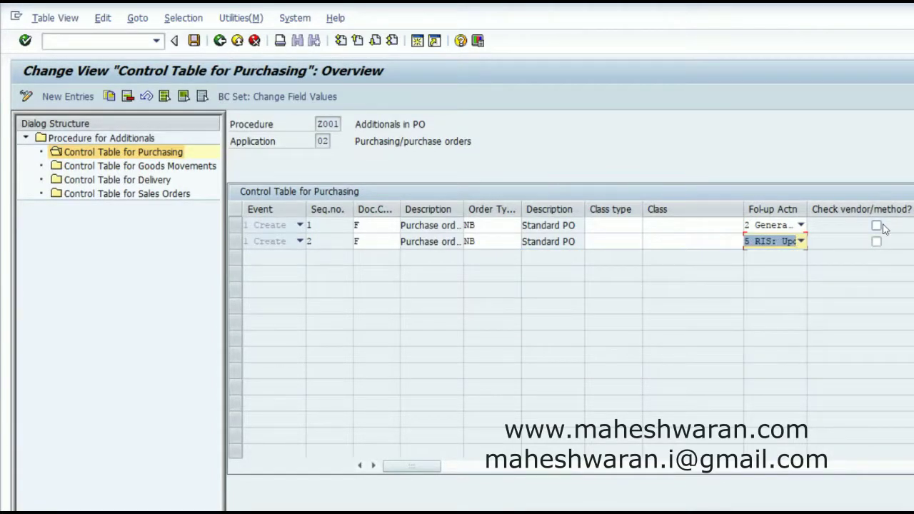
pyautogui.click(692, 225)
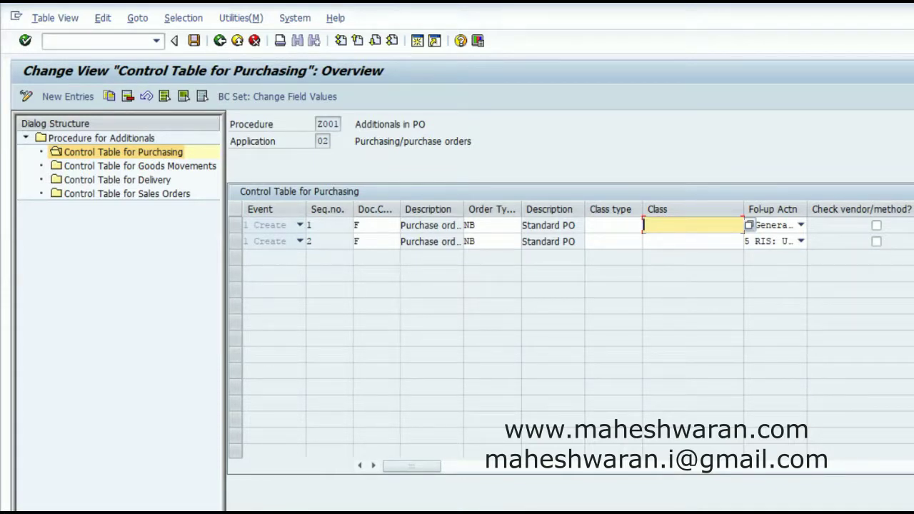
pyautogui.click(877, 227)
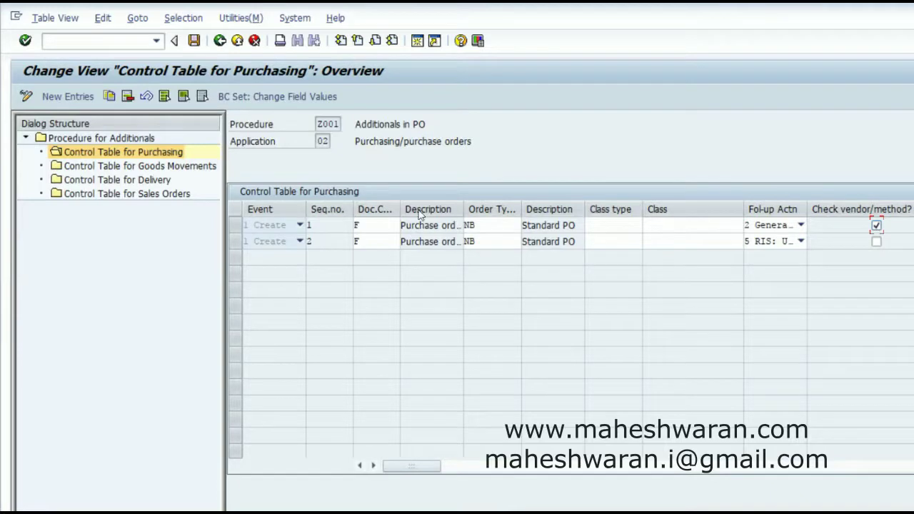
pyautogui.click(326, 124)
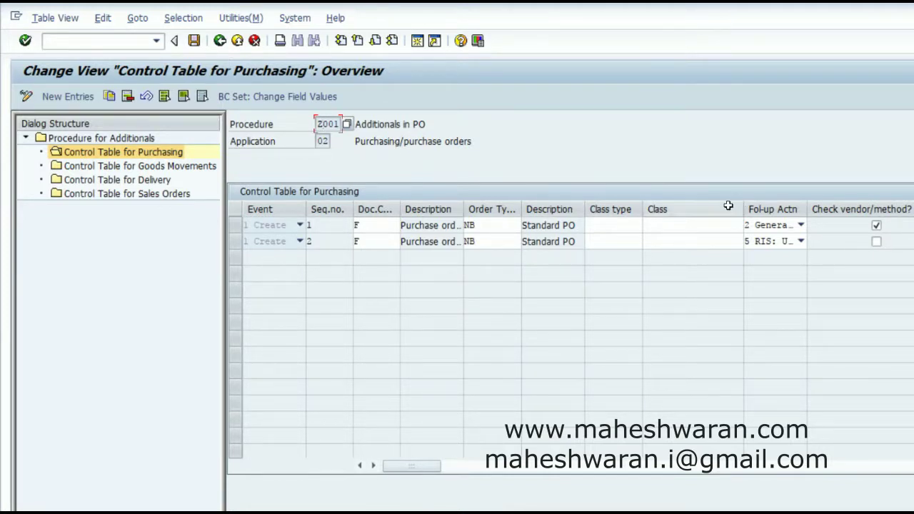
pyautogui.click(877, 227)
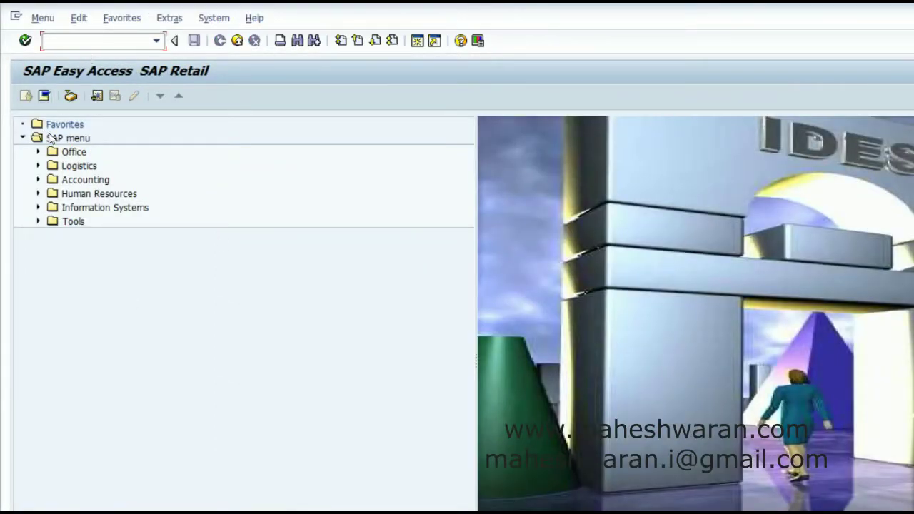
# Step: Open WTAD_SUP_FM_CHANGE for Method/Vendor in the additionals mass maintenance, within Merchandise Distribution's supplementary logistics services
pyautogui.click(39, 166)
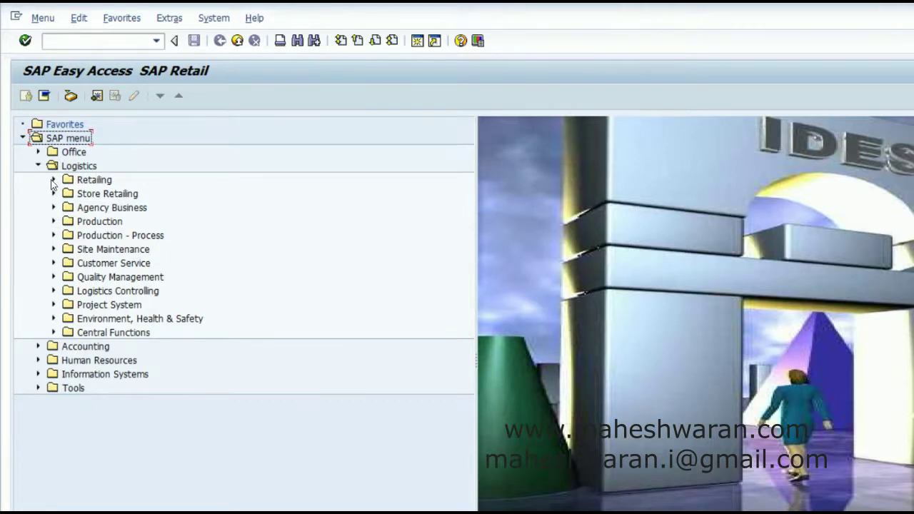
pyautogui.click(54, 181)
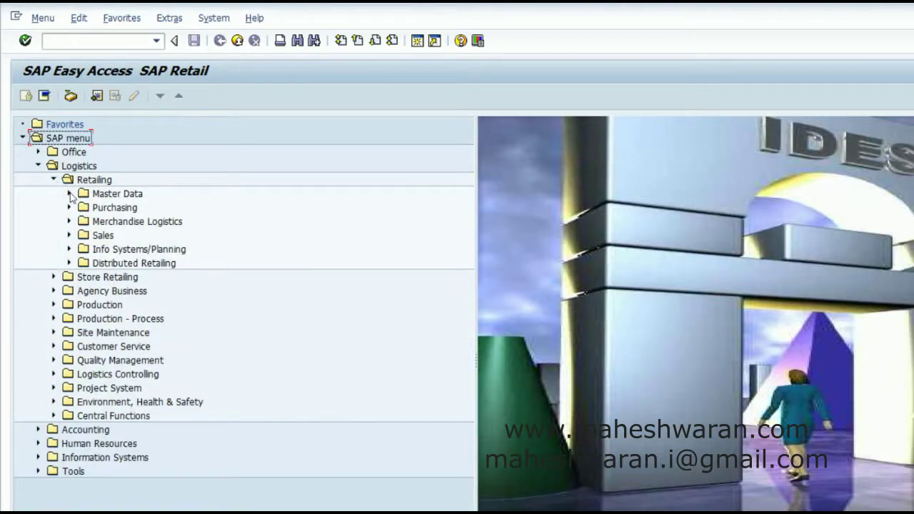
pyautogui.click(69, 222)
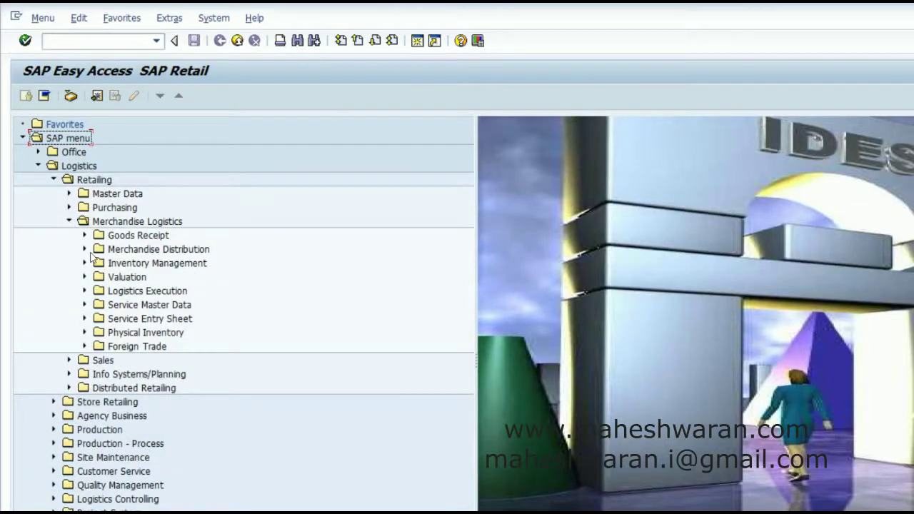
pyautogui.click(85, 249)
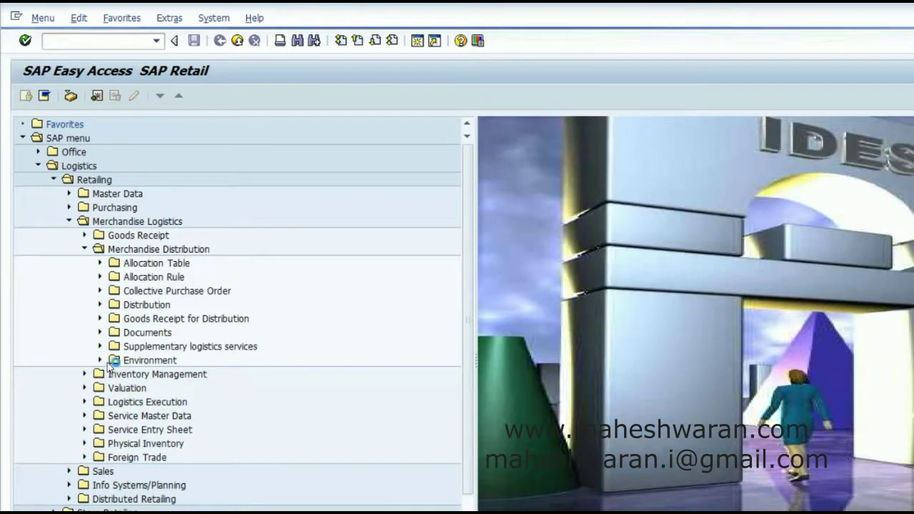
pyautogui.click(100, 346)
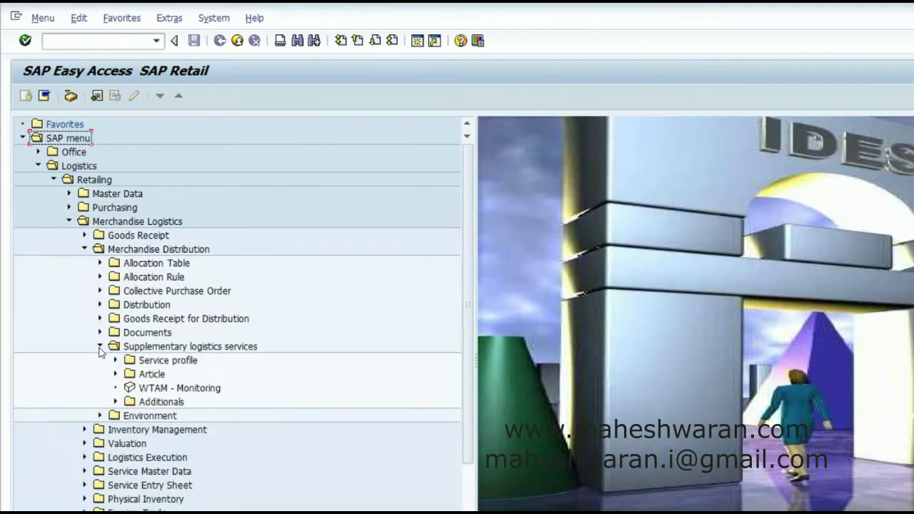
pyautogui.click(116, 402)
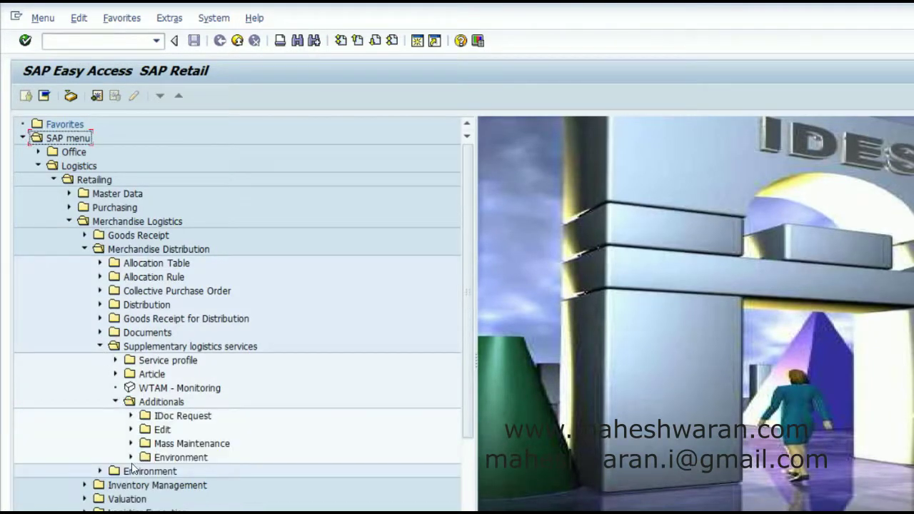
pyautogui.click(130, 444)
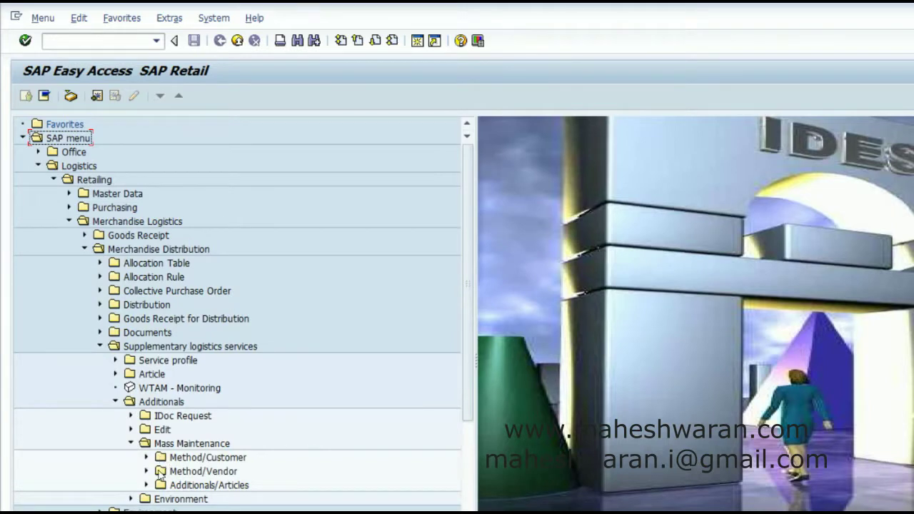
pyautogui.click(146, 471)
pyautogui.scroll(-3, 211, 325)
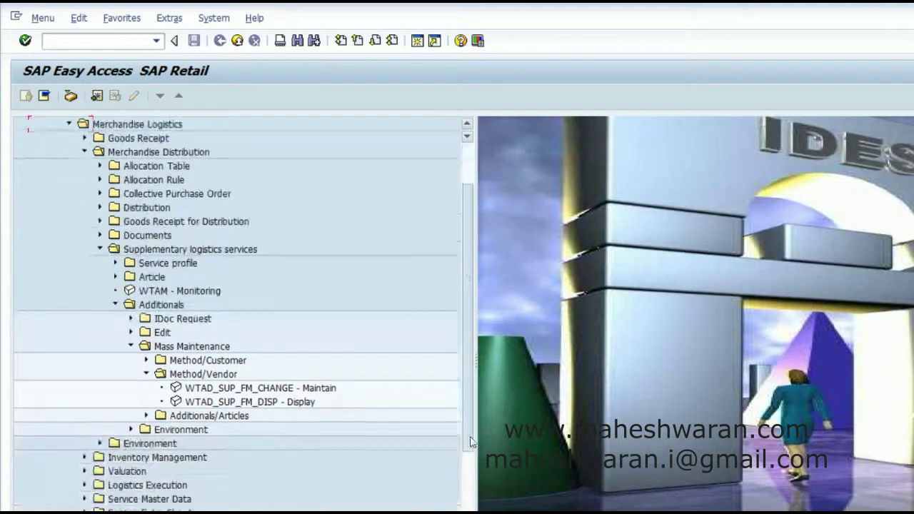
pyautogui.click(216, 376)
pyautogui.doubleClick(216, 379)
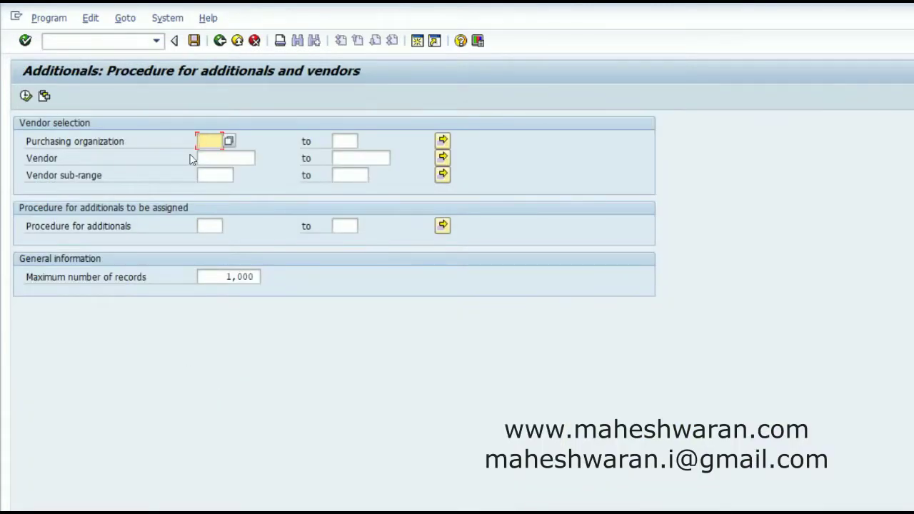
# Step: Assign procedure Z001 Additionals in PO to vendor WWVN01 in purchasing organization WW01 and save the assignment
pyautogui.write('ww01')
pyautogui.click(192, 159)
pyautogui.write('wwv')
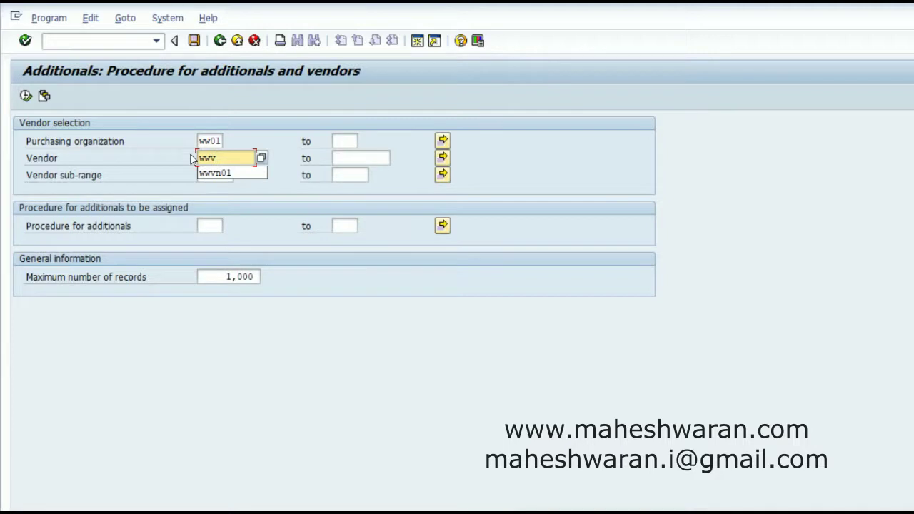
pyautogui.write('n01')
pyautogui.press('Return')
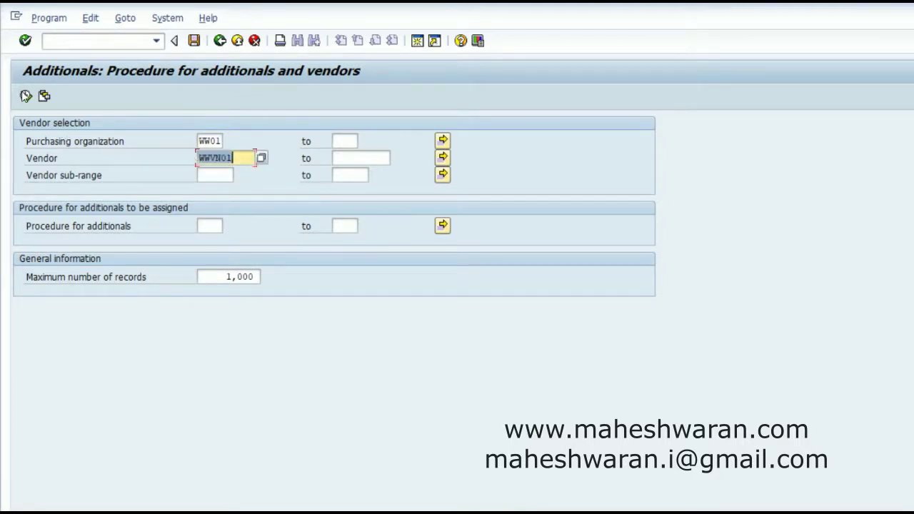
pyautogui.click(26, 96)
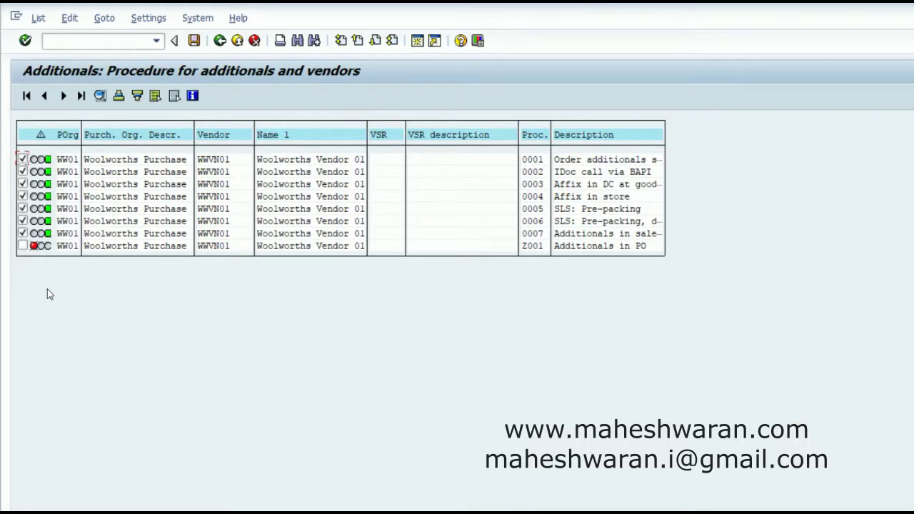
pyautogui.click(23, 246)
pyautogui.click(194, 41)
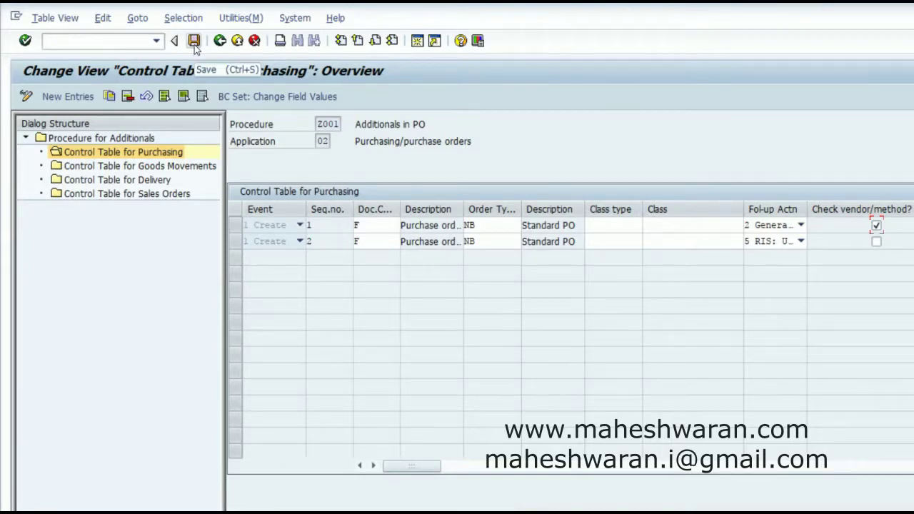
# Step: Delete all entries from the control table for goods movements of procedure Z001
pyautogui.doubleClick(140, 166)
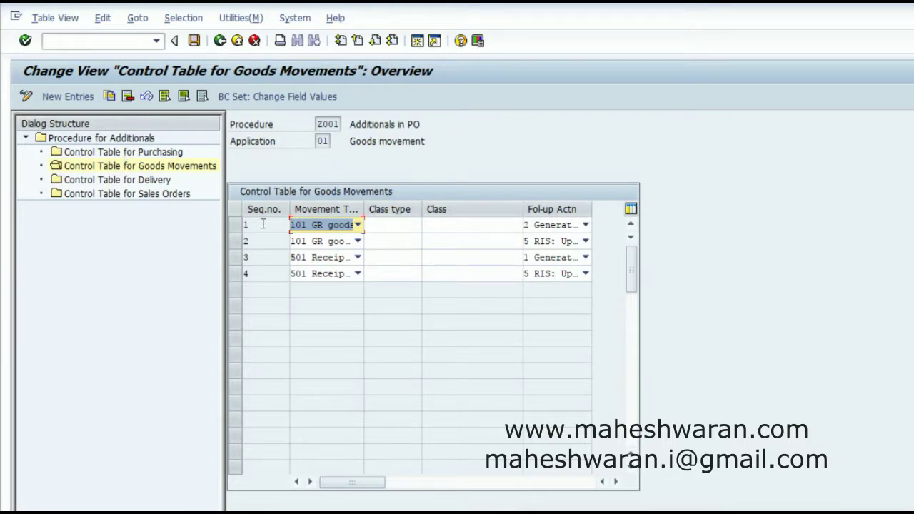
pyautogui.click(236, 226)
pyautogui.moveTo(235, 227); pyautogui.dragTo(234, 274)
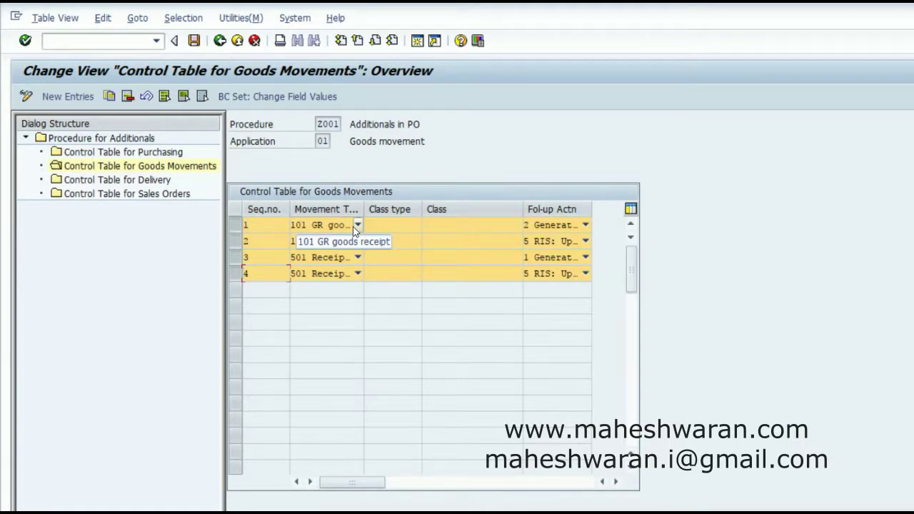
pyautogui.click(585, 225)
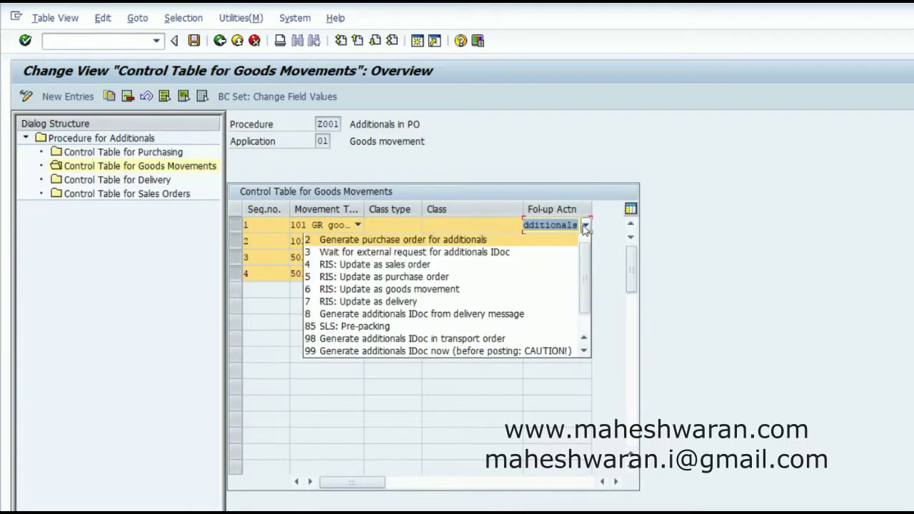
pyautogui.click(584, 225)
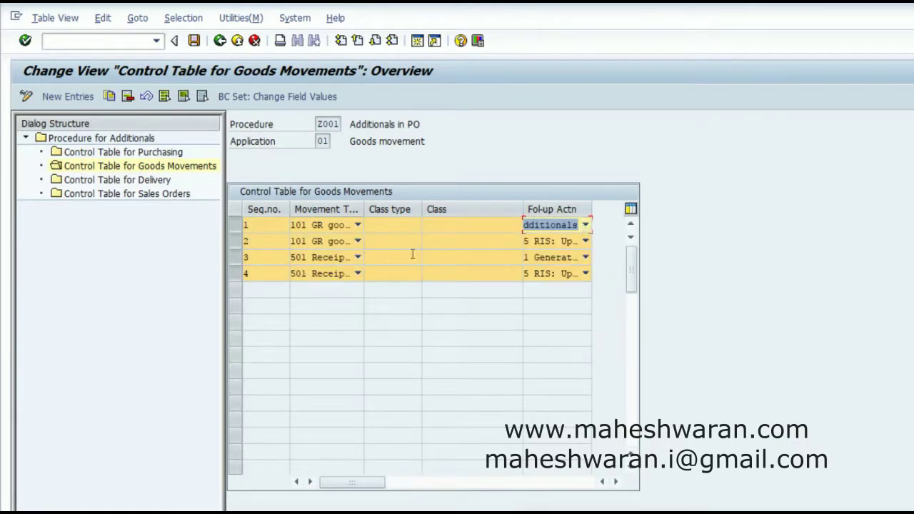
pyautogui.click(130, 99)
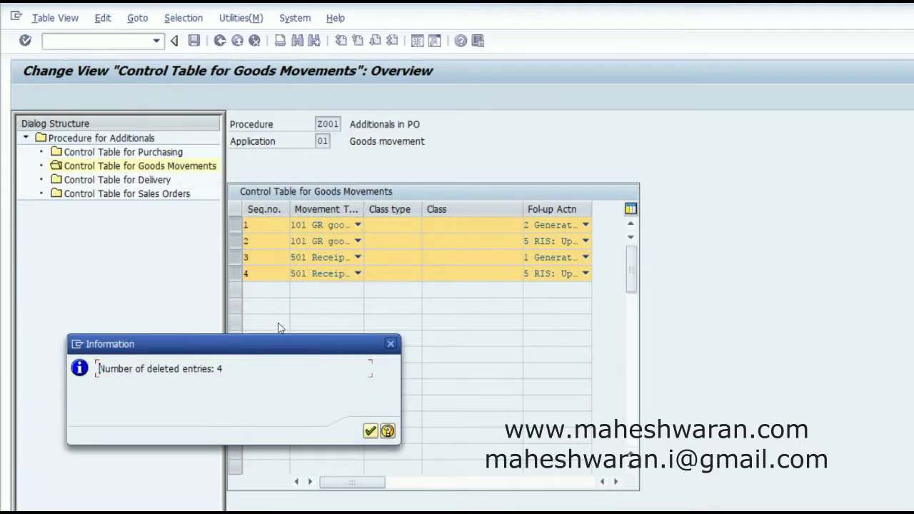
pyautogui.click(370, 431)
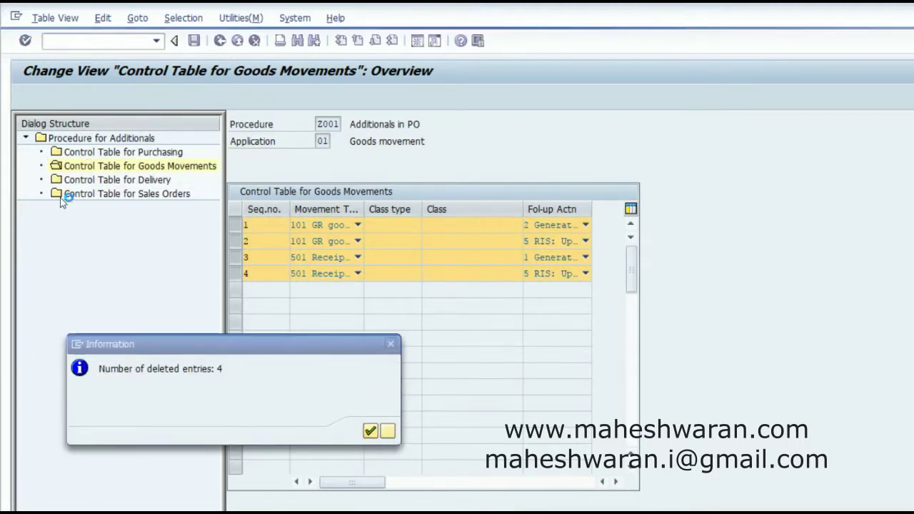
# Step: Check procedure Z001's control tables for delivery and sales orders and return to the purchasing control table
pyautogui.doubleClick(102, 179)
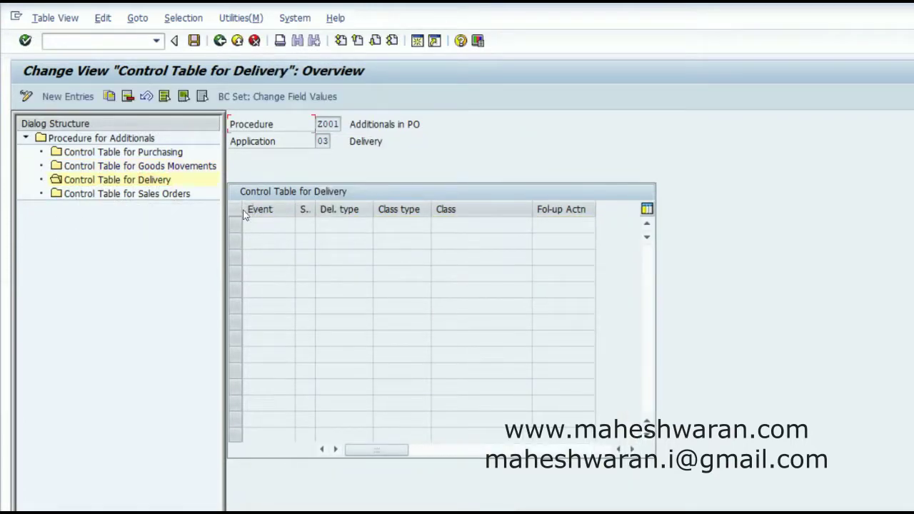
pyautogui.doubleClick(138, 196)
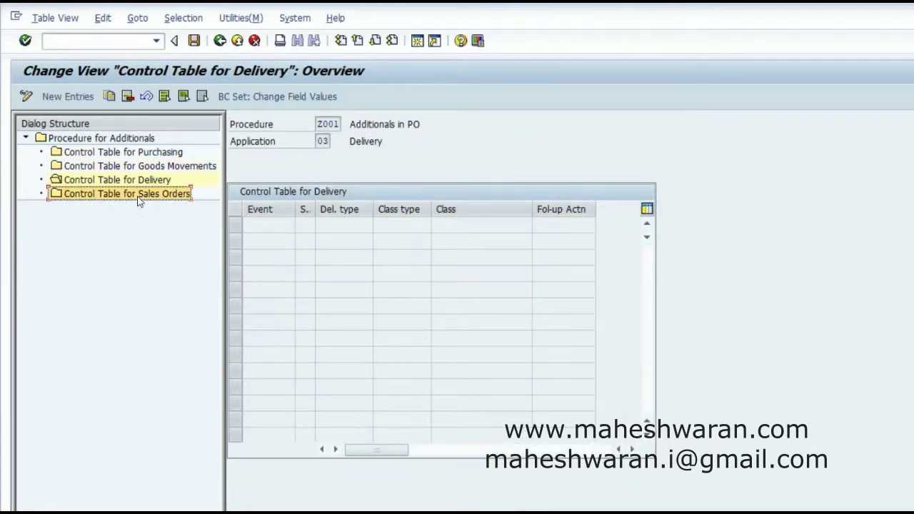
pyautogui.doubleClick(138, 152)
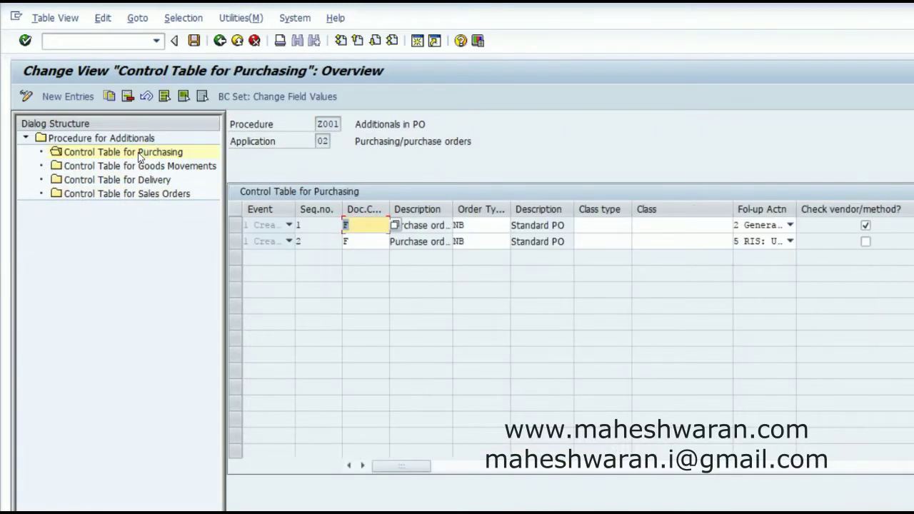
# Step: Save the changes to procedure Z001 in the proposed customizing request
pyautogui.click(428, 241)
pyautogui.click(422, 225)
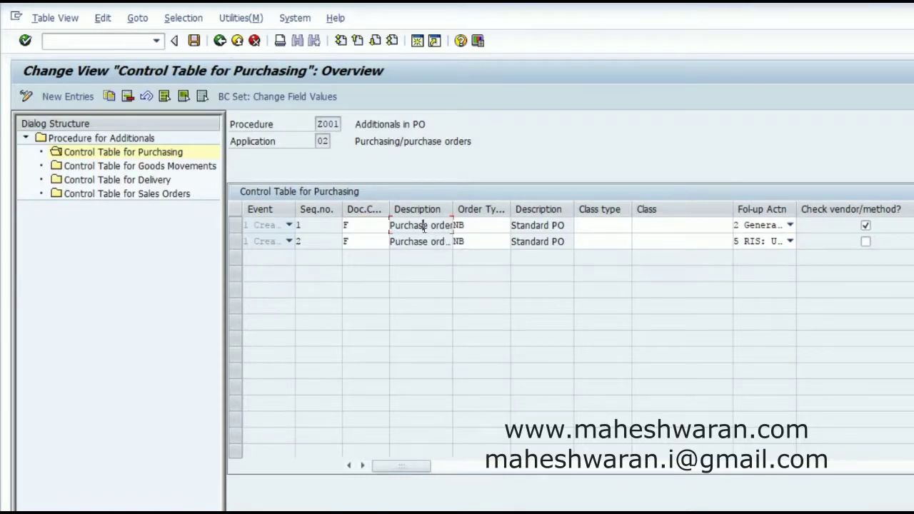
pyautogui.click(194, 40)
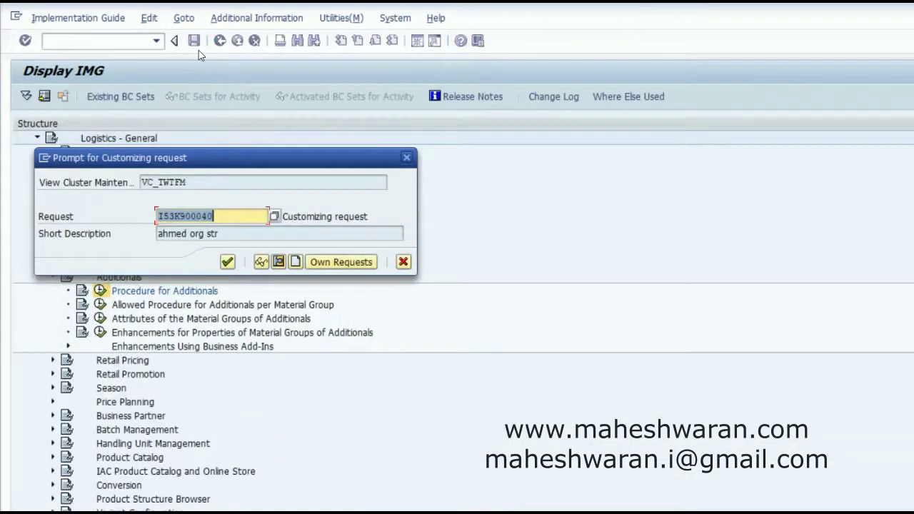
pyautogui.click(230, 264)
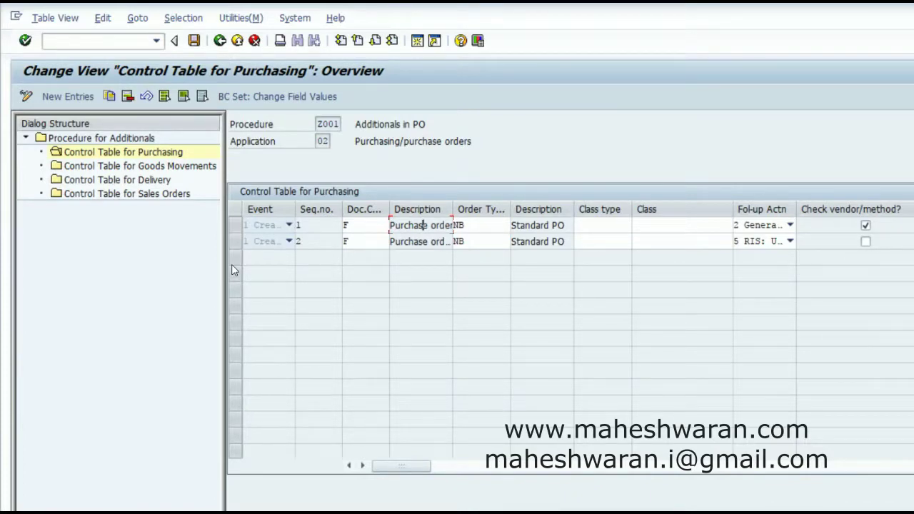
# Step: Leave the procedure customizing and review the allowed procedures for additionals per merchandise category in the IMG
pyautogui.click(219, 41)
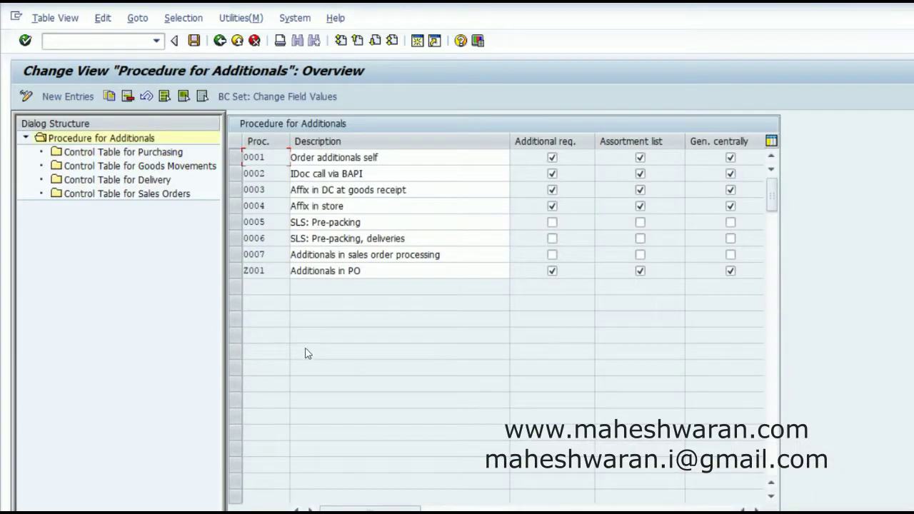
pyautogui.click(220, 41)
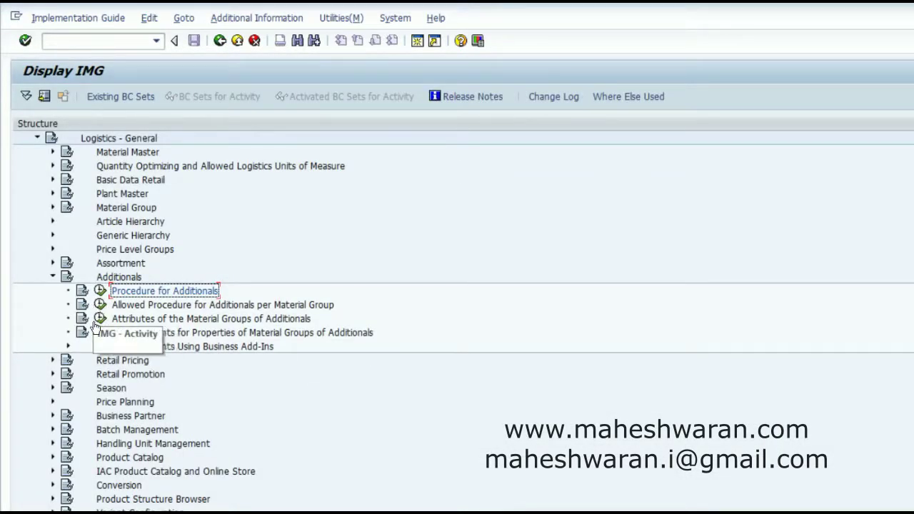
pyautogui.click(101, 306)
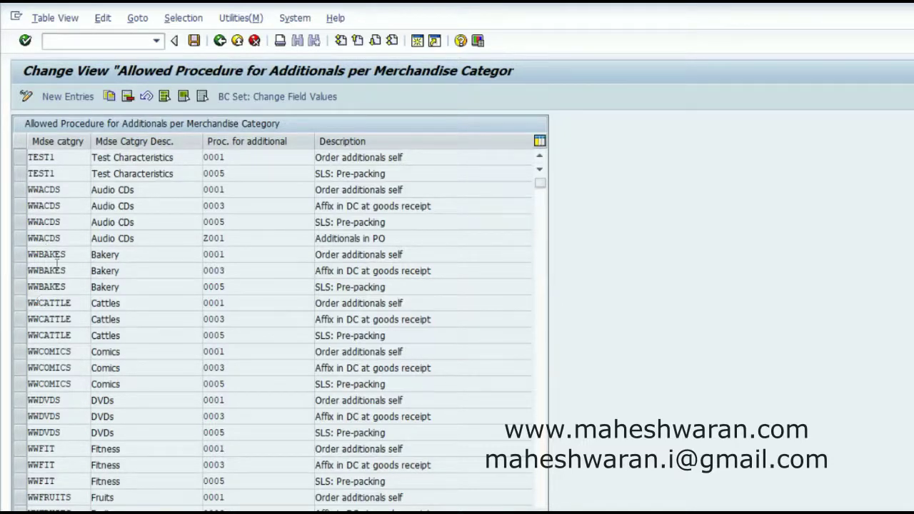
pyautogui.click(111, 285)
pyautogui.click(220, 41)
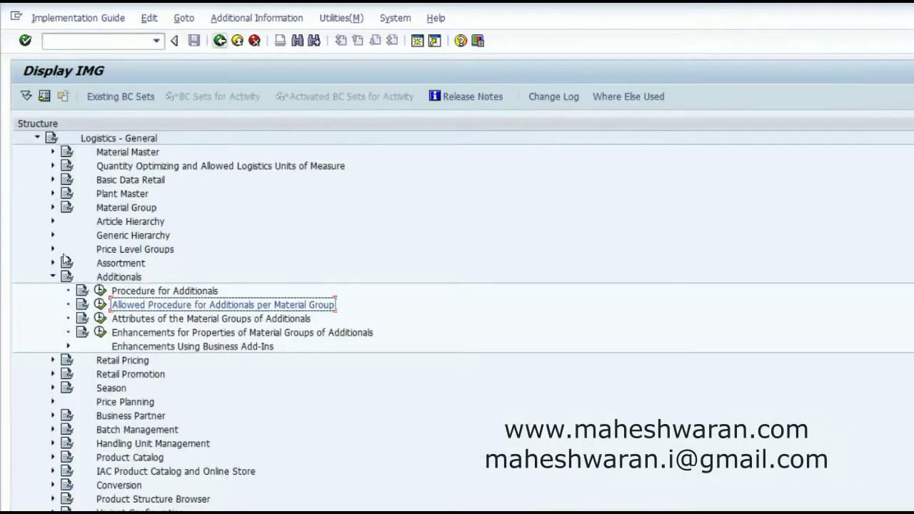
# Step: Open the attributes of the merchandise categories of additionals and examine the detailed default values of category MC23001
pyautogui.click(101, 320)
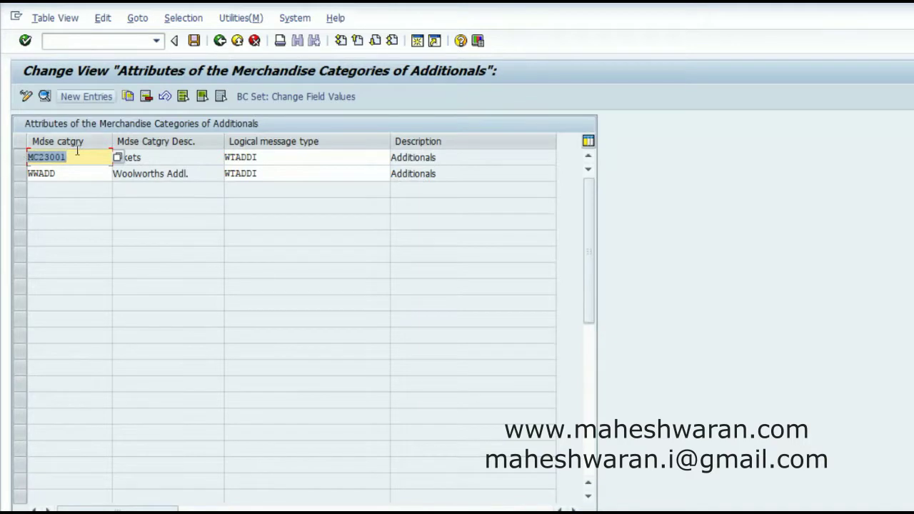
pyautogui.click(74, 159)
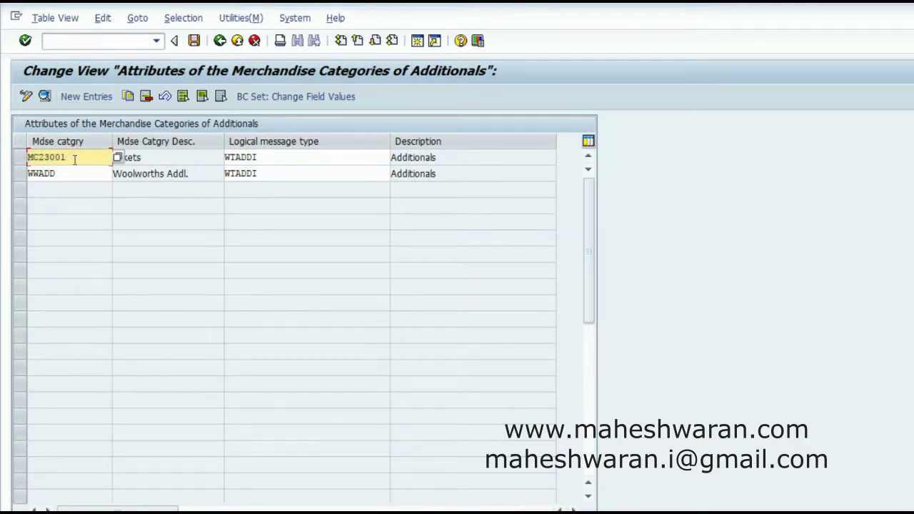
pyautogui.click(44, 97)
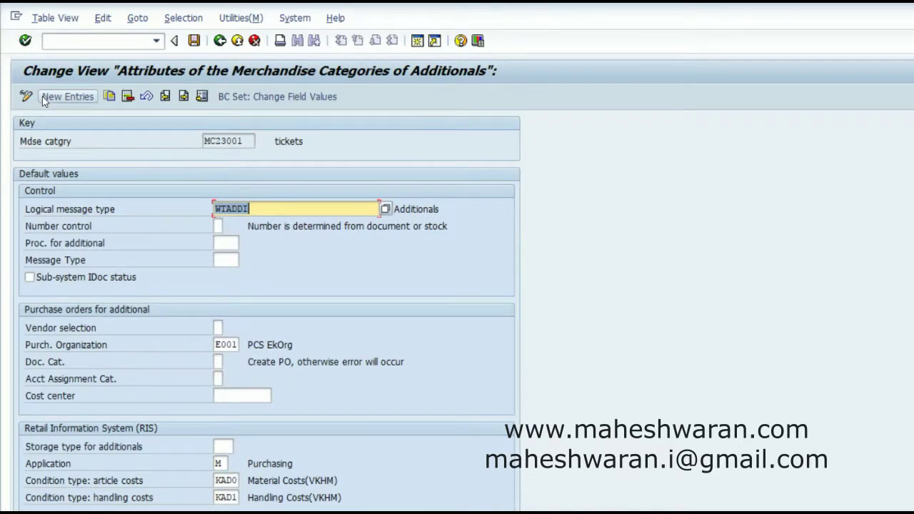
pyautogui.click(267, 206)
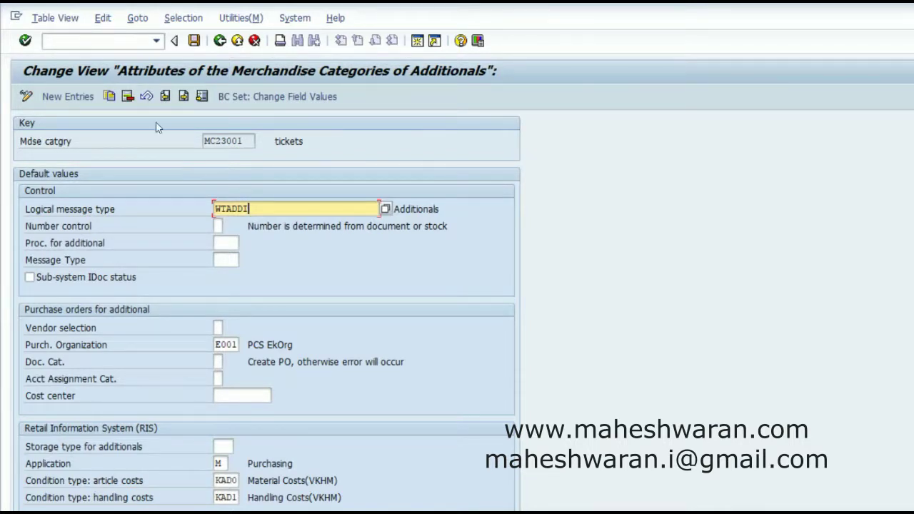
# Step: Examine merchandise category WWADD's logical message type, purchasing organization, cost center, and condition types for article and handling costs
pyautogui.click(183, 97)
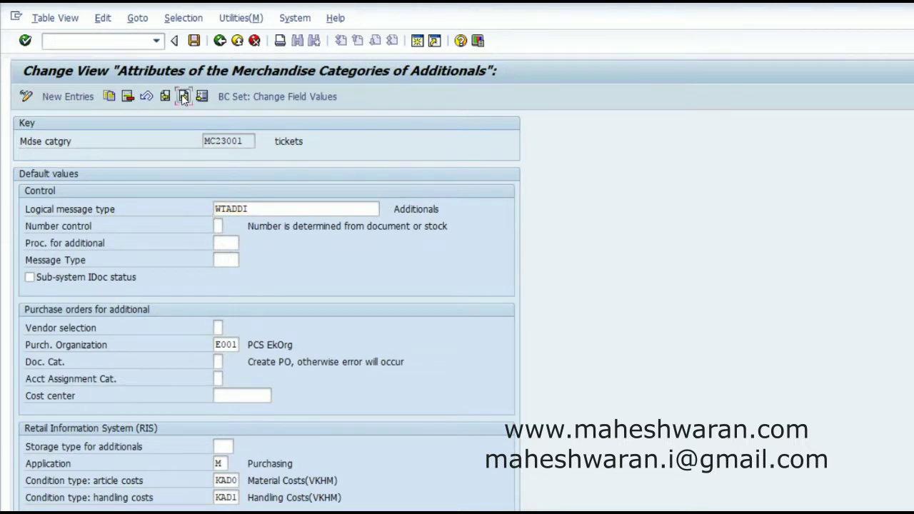
pyautogui.click(242, 143)
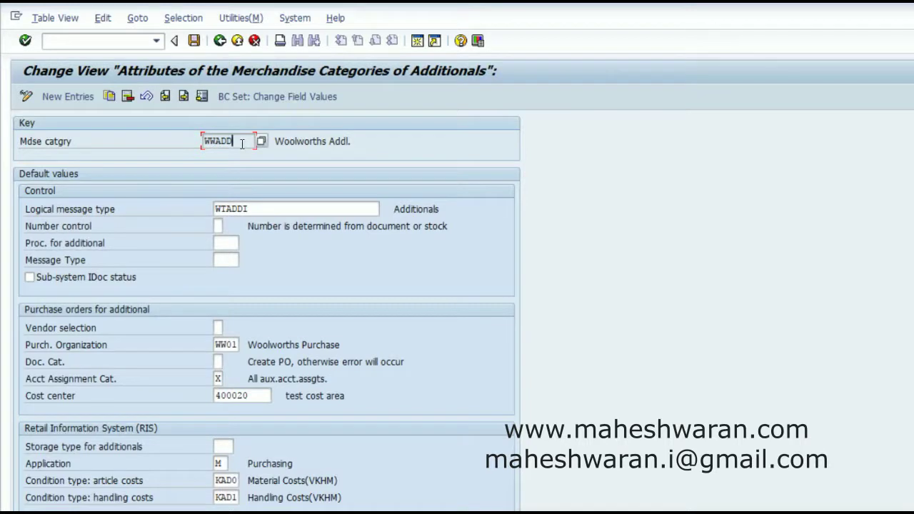
pyautogui.click(265, 209)
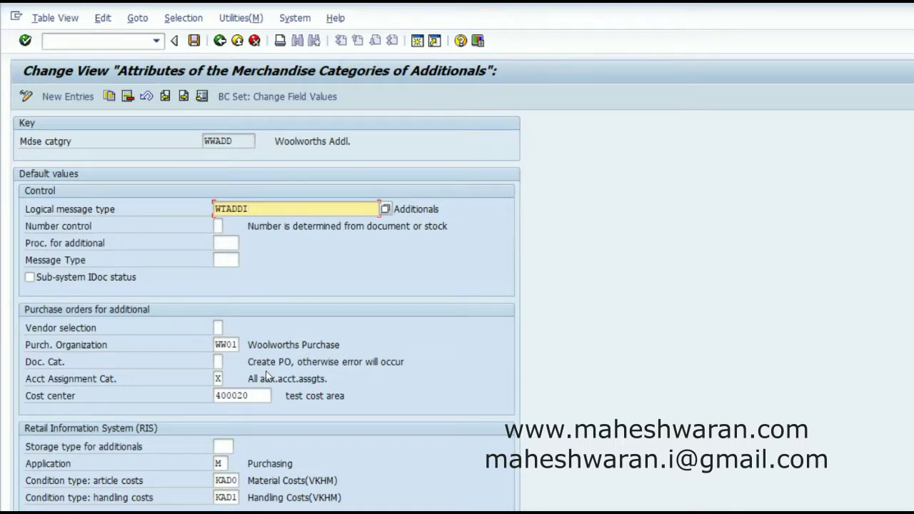
pyautogui.click(227, 345)
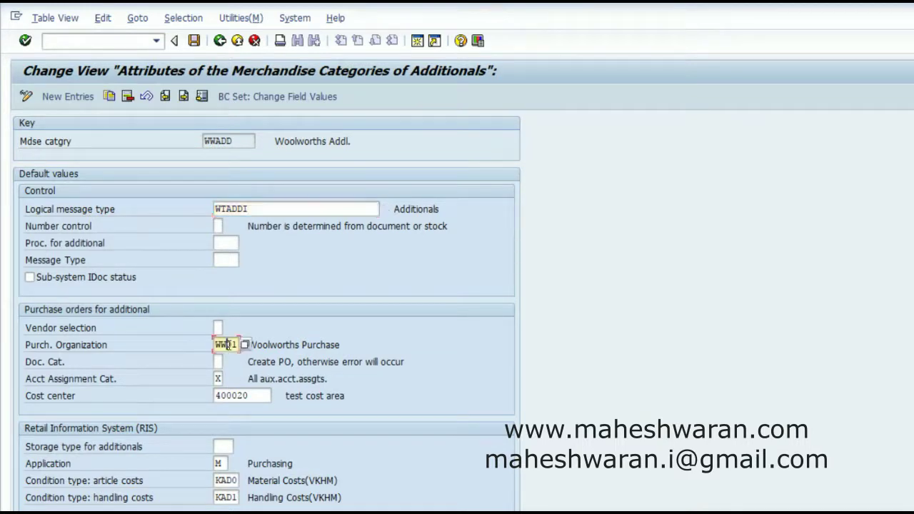
pyautogui.click(257, 399)
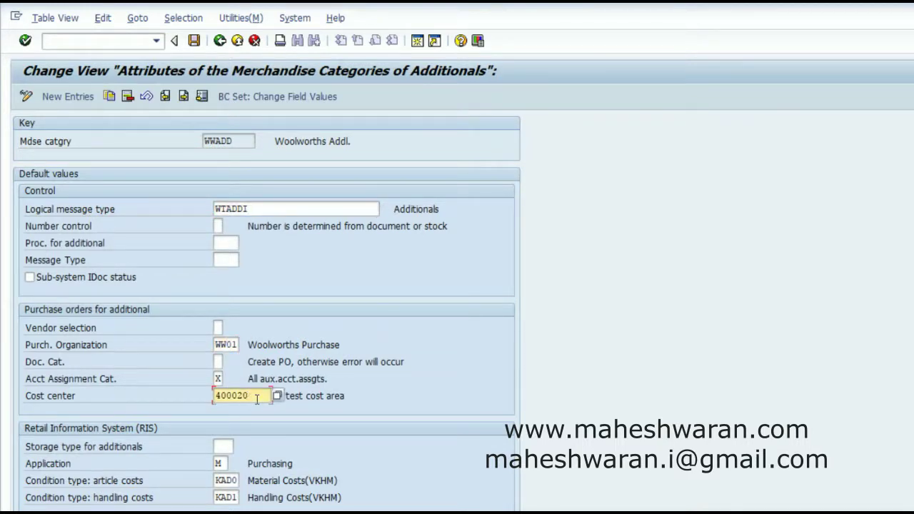
pyautogui.click(222, 481)
pyautogui.click(225, 496)
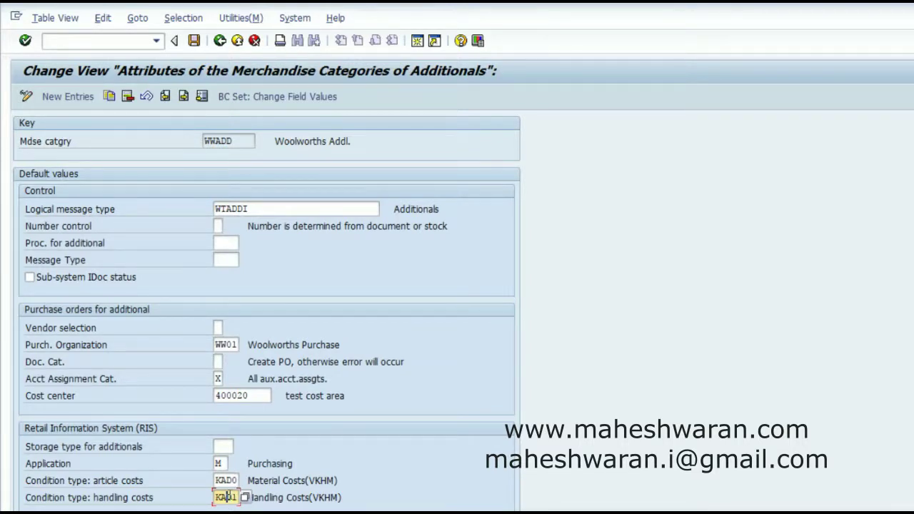
# Step: Leave the customizing and the vendor procedure list, and look up the mass maintenance transactions for Additionals/Articles in the SAP menu
pyautogui.click(219, 41)
pyautogui.click(219, 41)
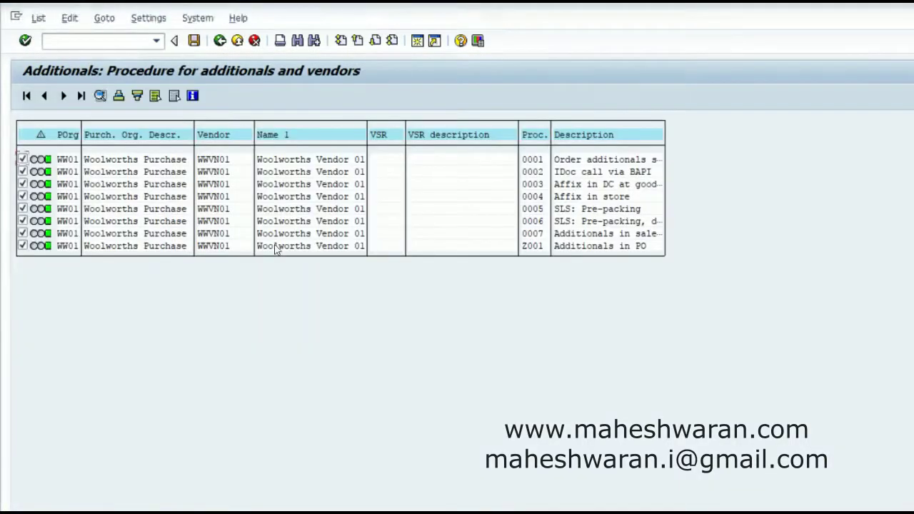
pyautogui.click(219, 40)
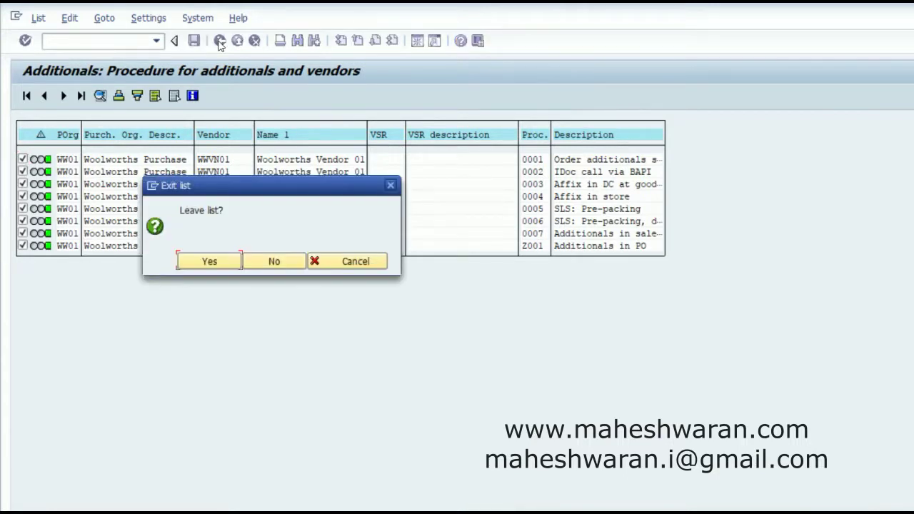
pyautogui.click(224, 263)
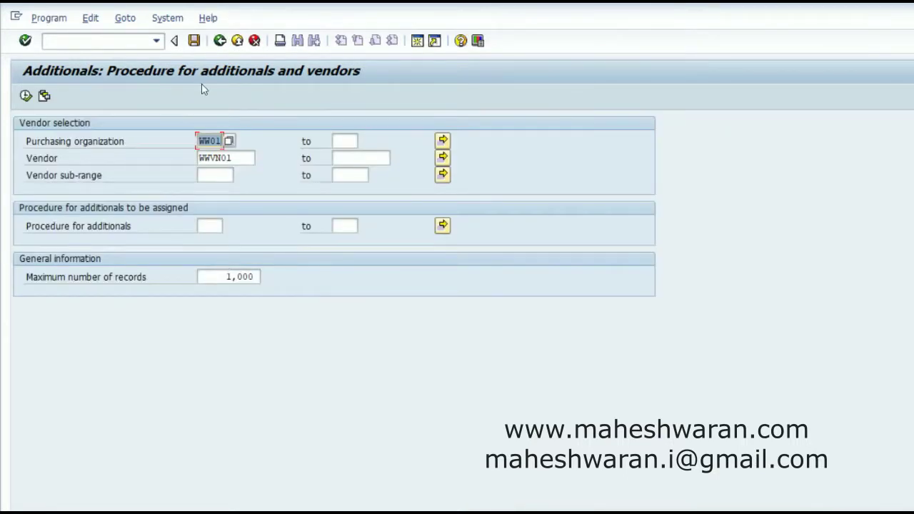
pyautogui.click(220, 46)
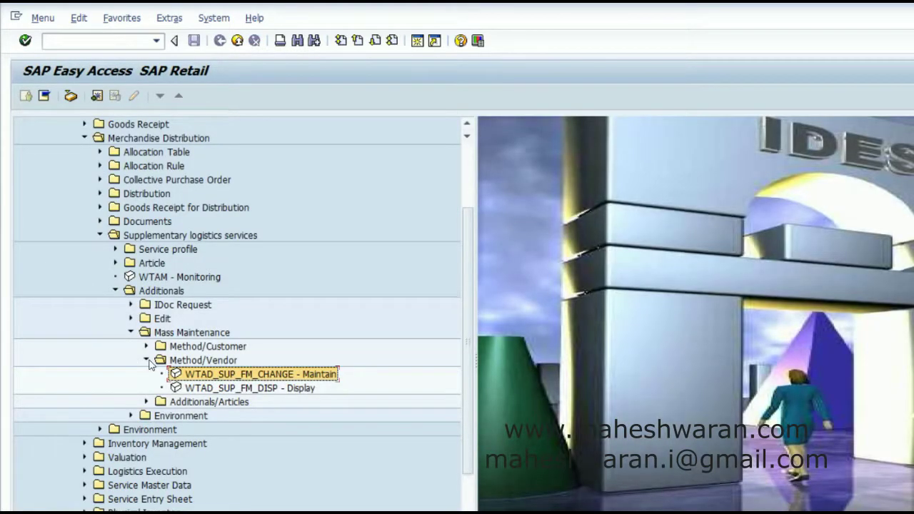
pyautogui.click(146, 361)
pyautogui.click(146, 374)
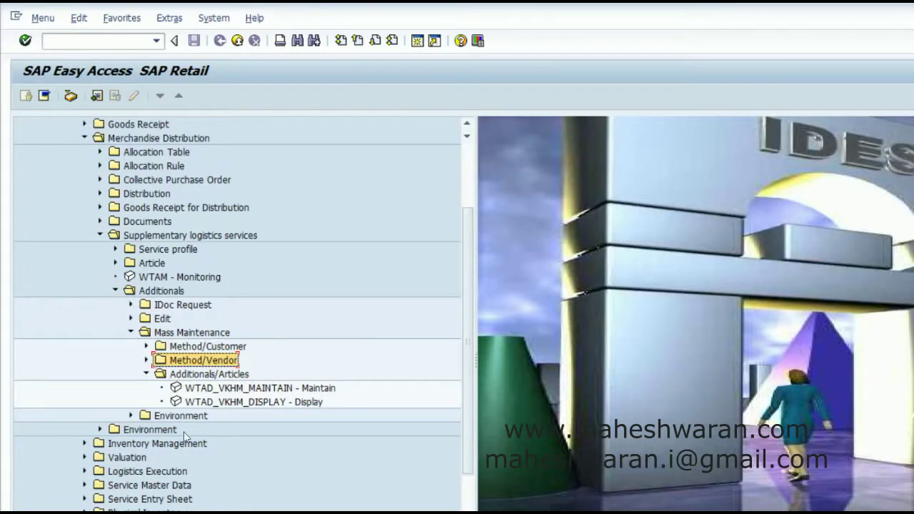
# Step: Open article 100059 for changing in transaction MM42 and display the additionals in its additional data
pyautogui.click(63, 41)
pyautogui.write('/nmm42')
pyautogui.press('Return')
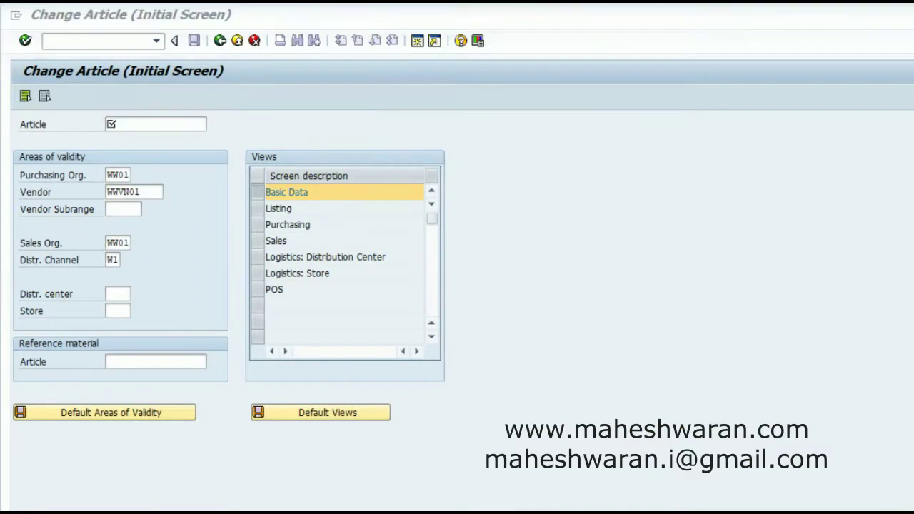
pyautogui.click(130, 120)
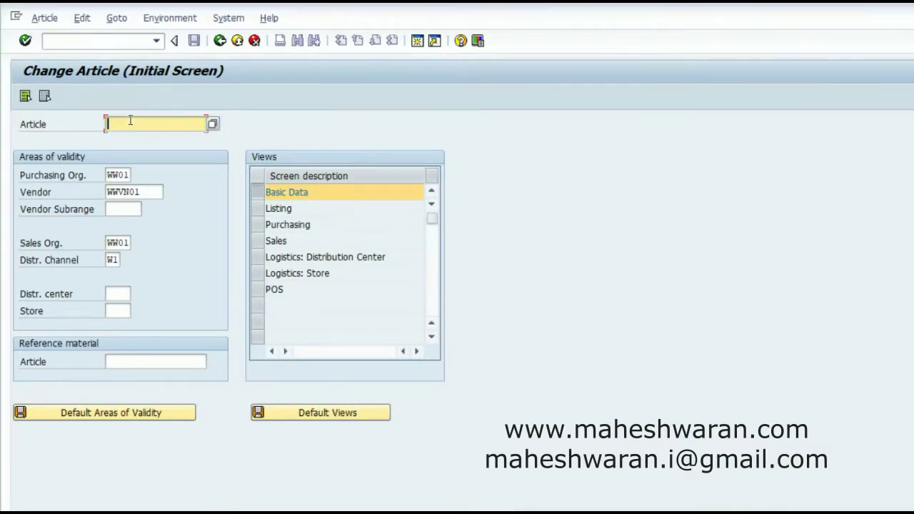
pyautogui.write('100059')
pyautogui.press('Return')
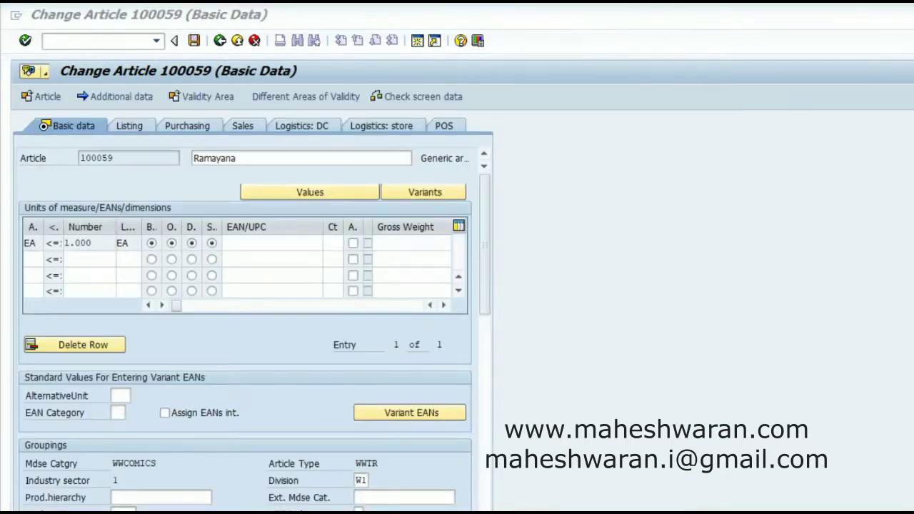
pyautogui.click(122, 97)
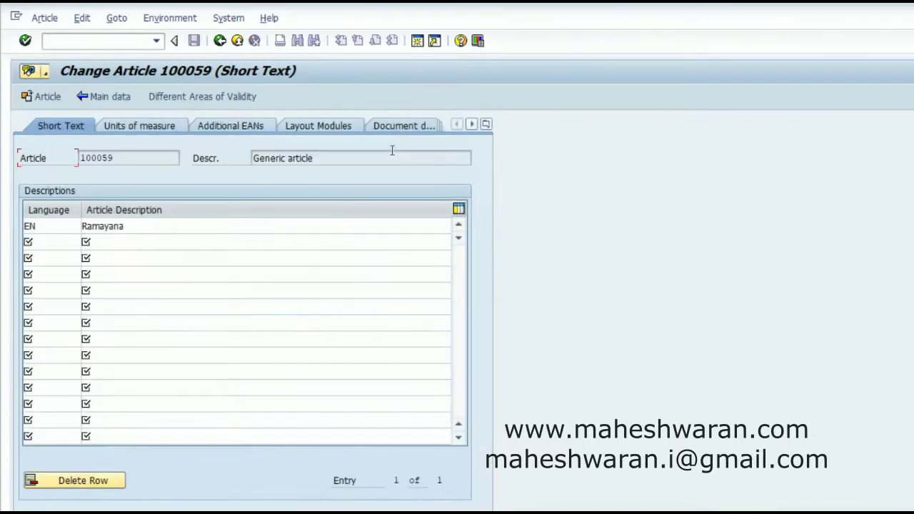
pyautogui.click(487, 125)
pyautogui.click(529, 227)
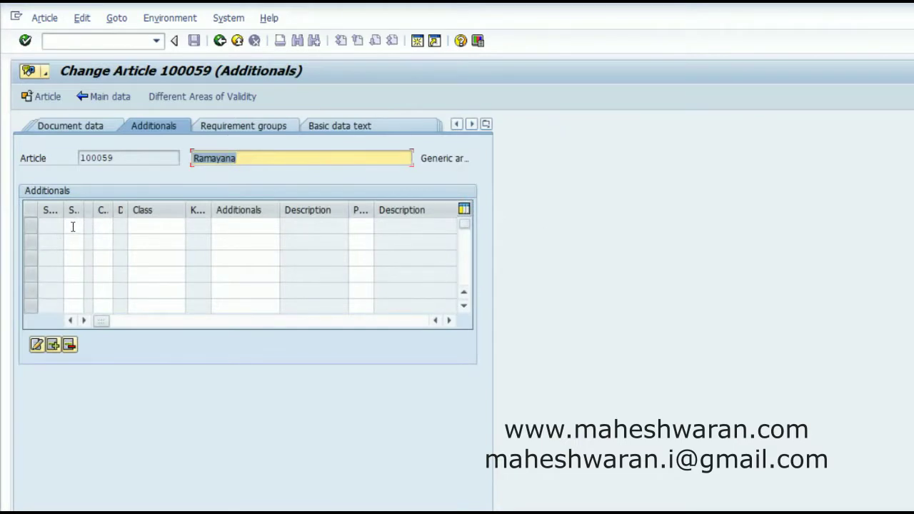
# Step: Start the first additionals row with unit EA, class type 030 and class WWDCALLOCGRP
pyautogui.click(73, 226)
pyautogui.write('99')
pyautogui.press('Tab')
pyautogui.press('Tab')
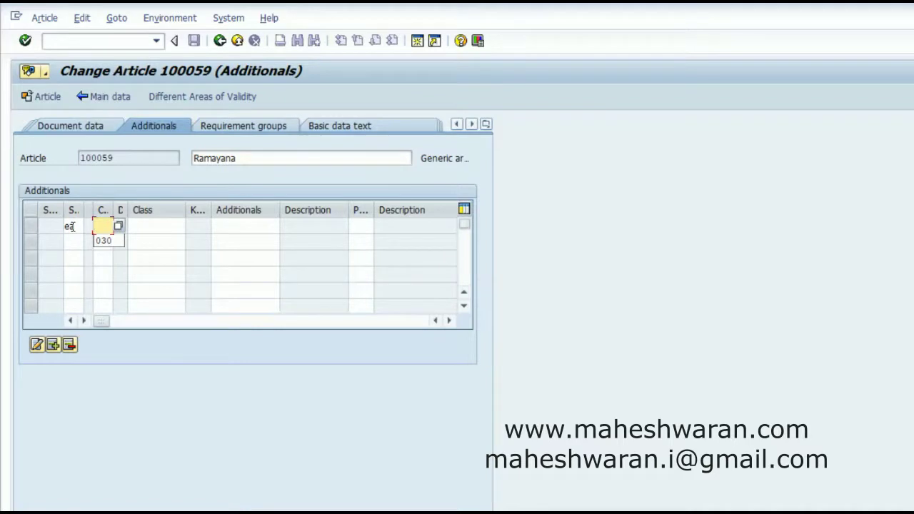
pyautogui.press('Down')
pyautogui.press('Return')
pyautogui.press('Tab')
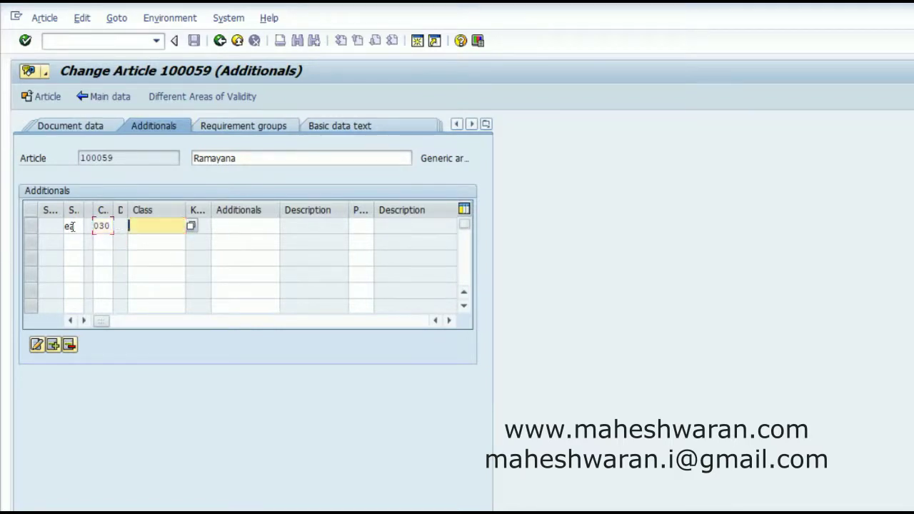
pyautogui.press('BackSpace')
pyautogui.press('Down')
pyautogui.press('Down')
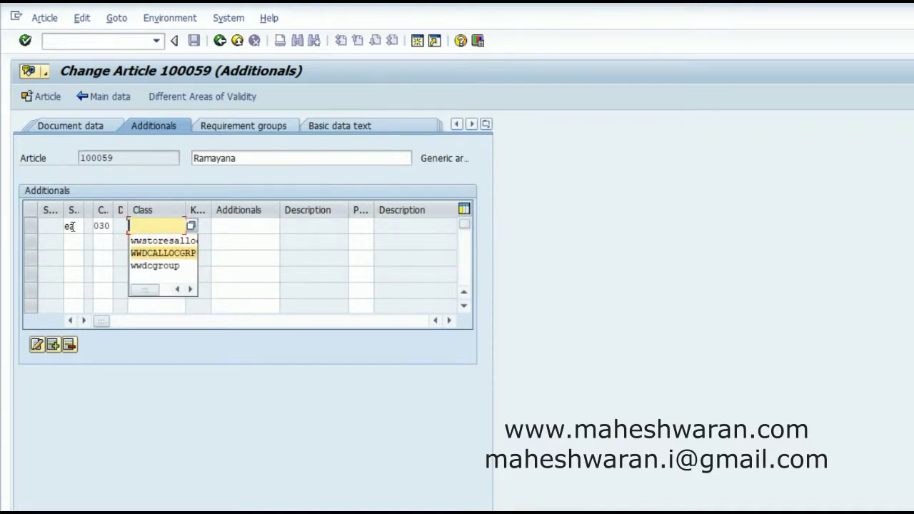
pyautogui.press('Return')
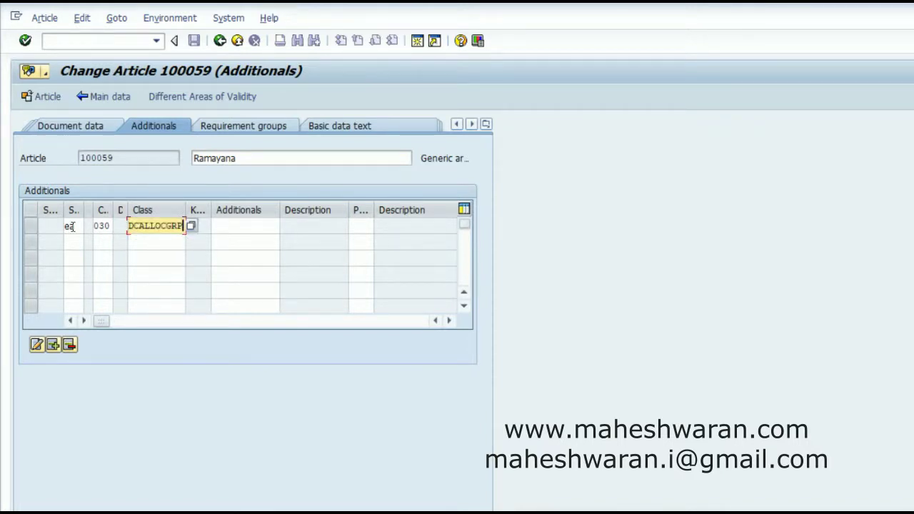
# Step: Assign additional WWSTICKERS with procedure Z001 to the first row and validate the entry
pyautogui.press('Tab')
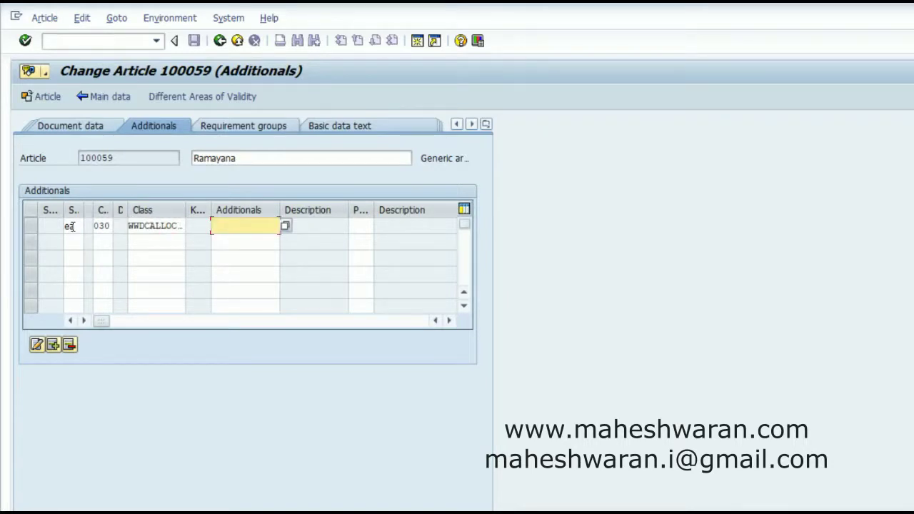
pyautogui.press('BackSpace')
pyautogui.press('Down')
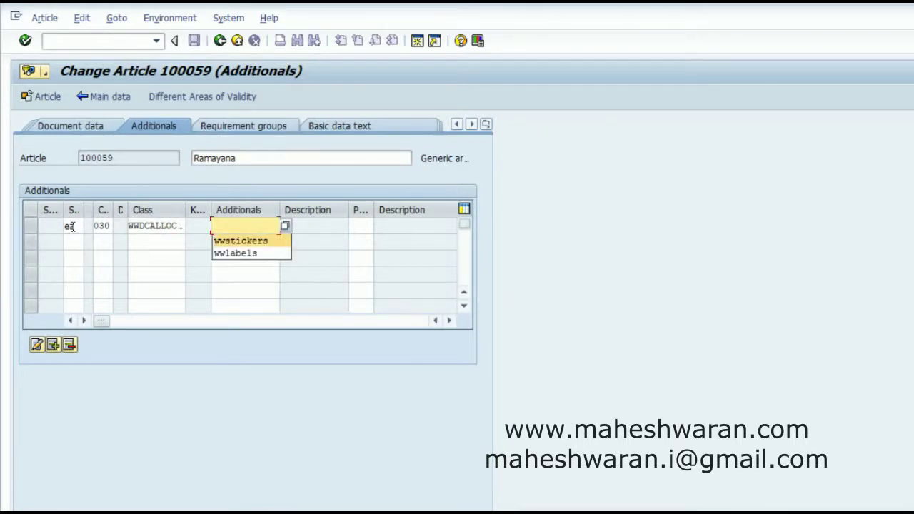
pyautogui.press('Return')
pyautogui.press('Tab')
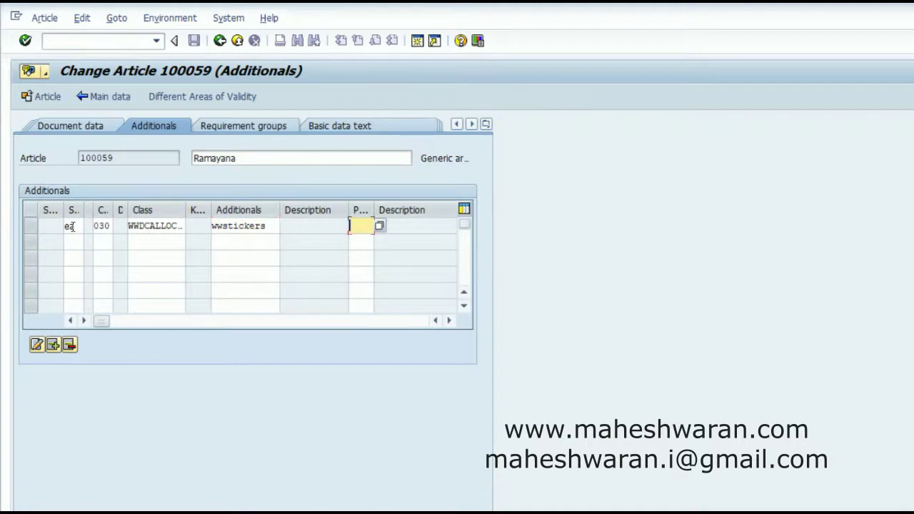
pyautogui.press('BackSpace')
pyautogui.press('Down')
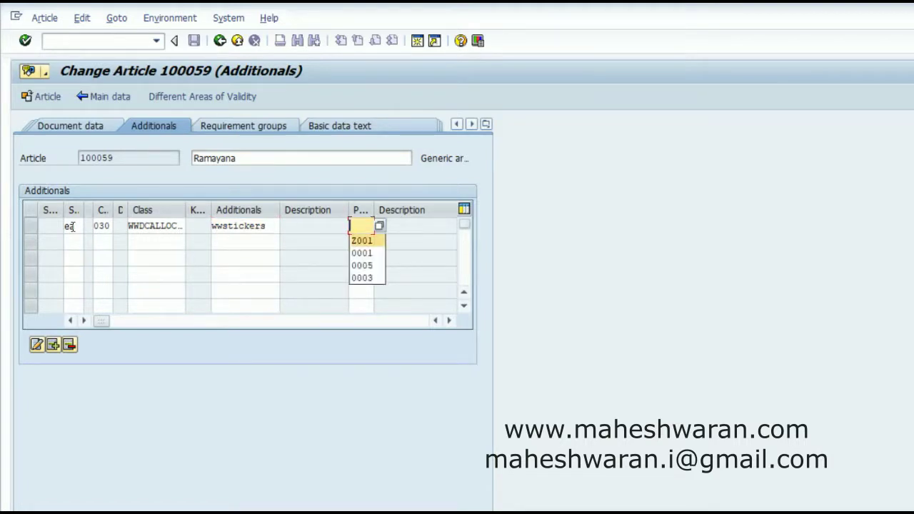
pyautogui.press('Return')
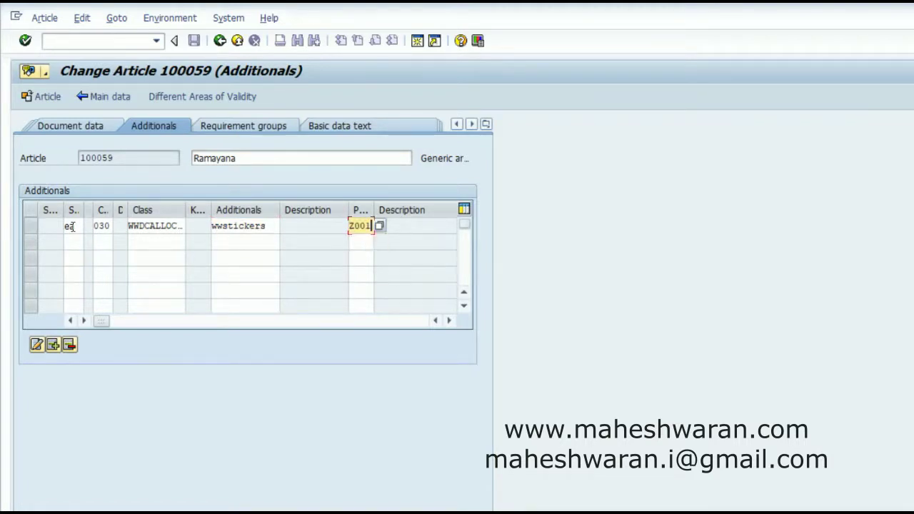
pyautogui.press('Return')
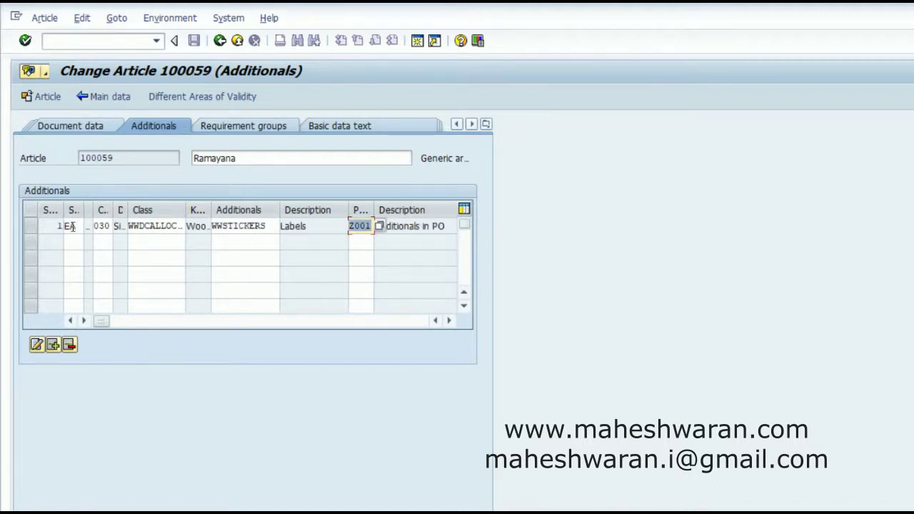
# Step: Start a second additionals row with unit EA, class type 030 and the store allocation class beginning with WWSTORESALLO
pyautogui.click(72, 243)
pyautogui.write('ea')
pyautogui.press('Tab')
pyautogui.press('Down')
pyautogui.press('Tab')
pyautogui.press('BackSpace')
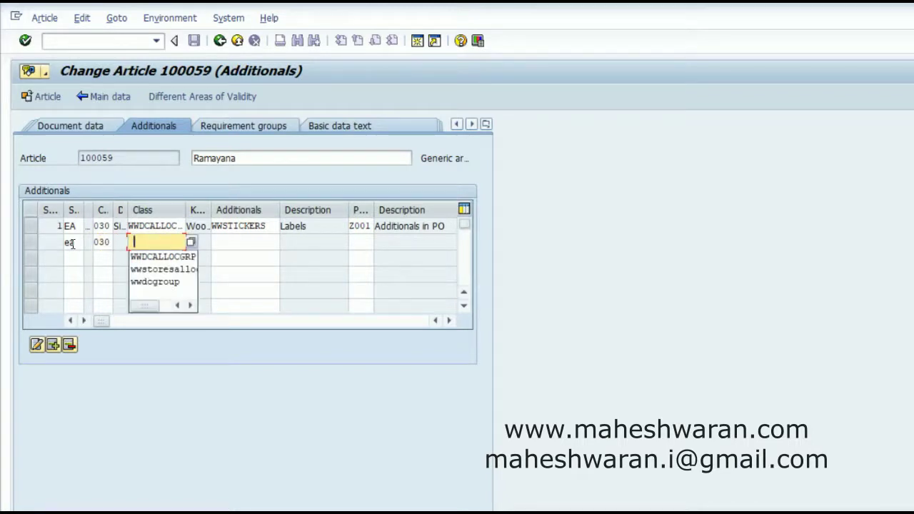
pyautogui.press('Down')
pyautogui.press('Down')
pyautogui.press('Return')
# Step: Assign additional WWLABELS with procedure Z001 to the second row, validate it and return to the article's basic data
pyautogui.press('Tab')
pyautogui.press('BackSpace')
pyautogui.press('Down')
pyautogui.press('Down')
pyautogui.press('Return')
pyautogui.press('Tab')
pyautogui.press('BackSpace')
pyautogui.press('Down')
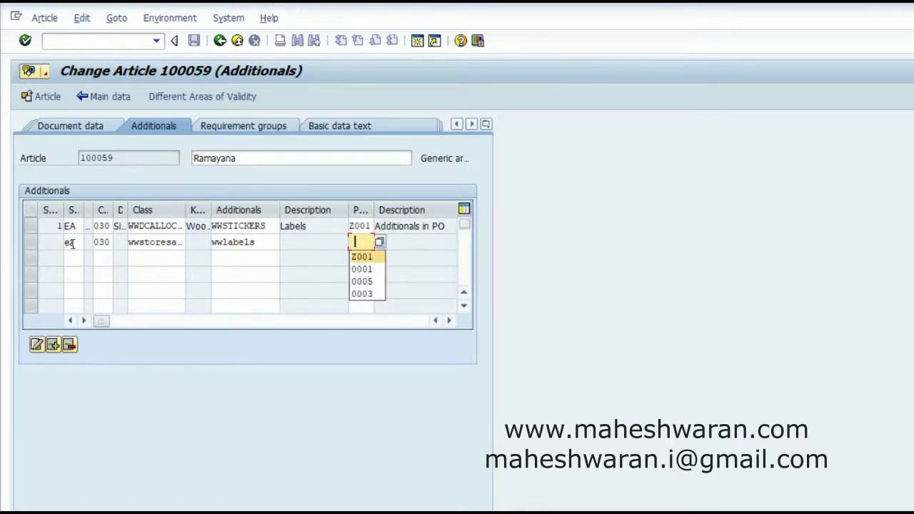
pyautogui.press('Return')
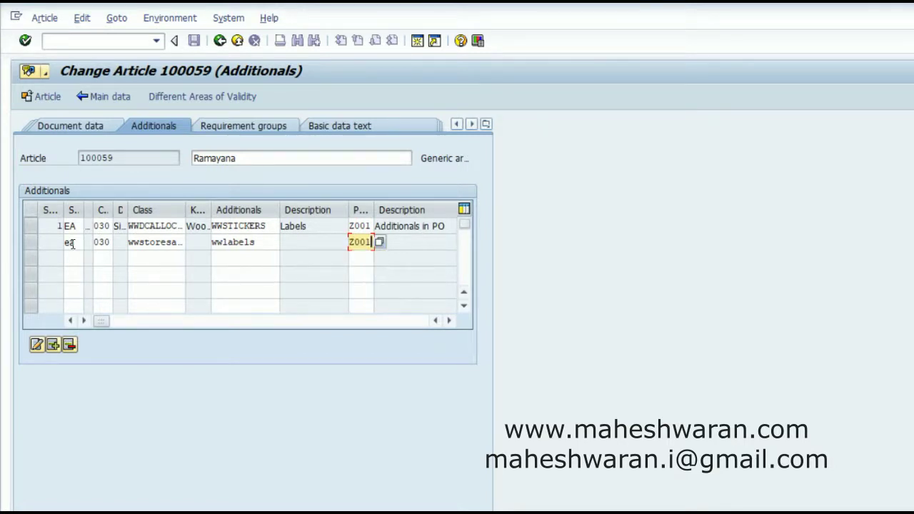
pyautogui.press('Return')
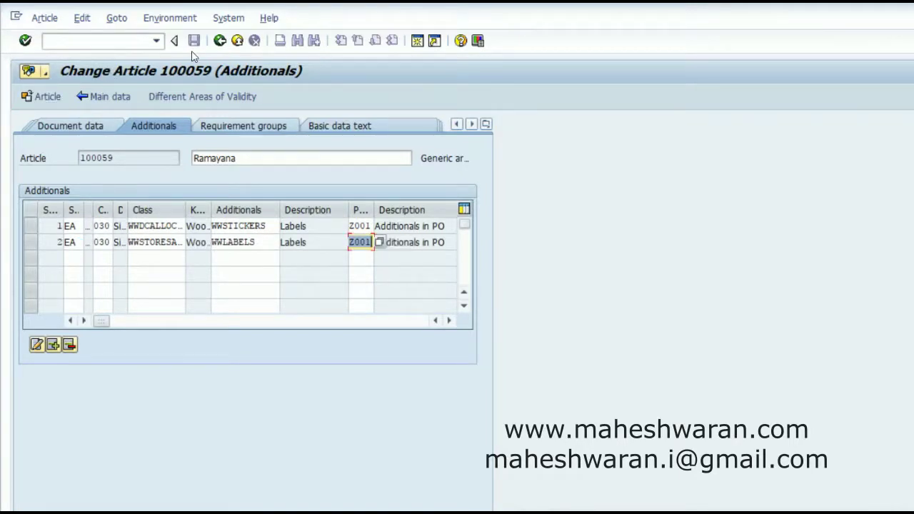
pyautogui.click(220, 42)
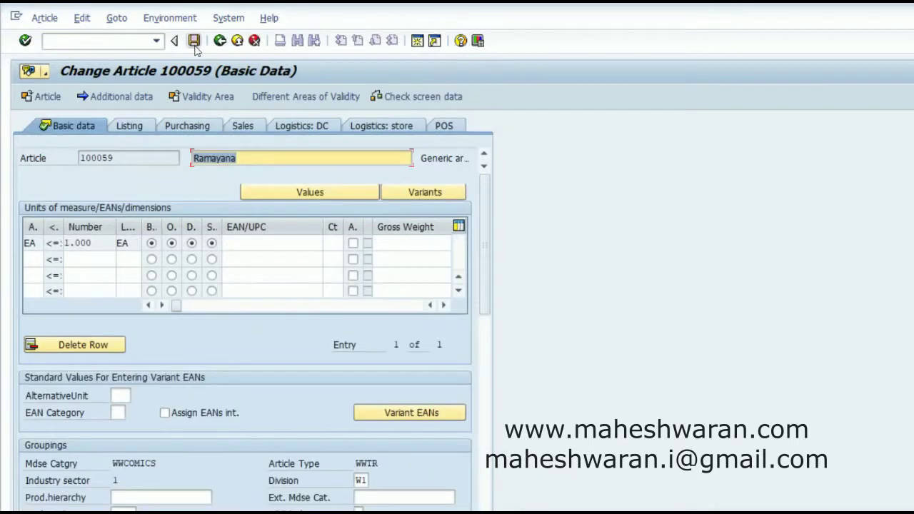
# Step: Save article 100059, check the article type of WWSTICKERS in its basic data, and return to the article selection
pyautogui.click(196, 46)
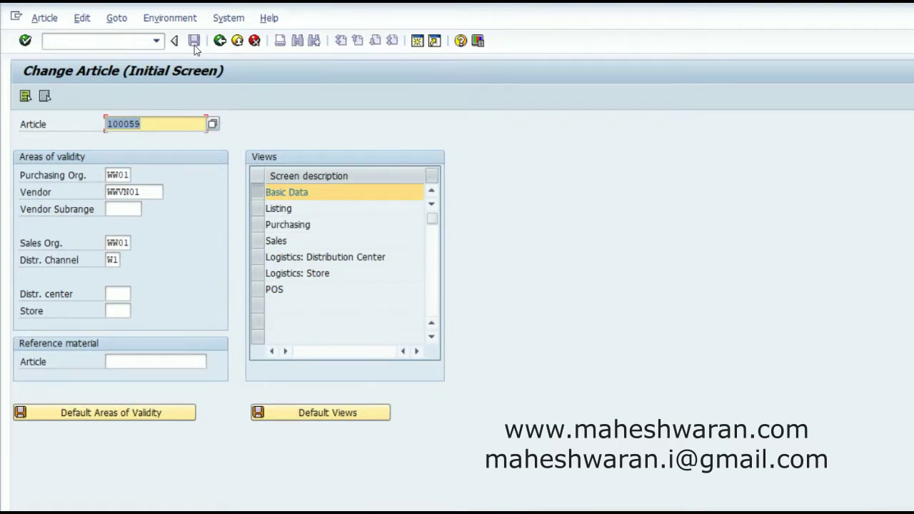
pyautogui.write('wwstickers')
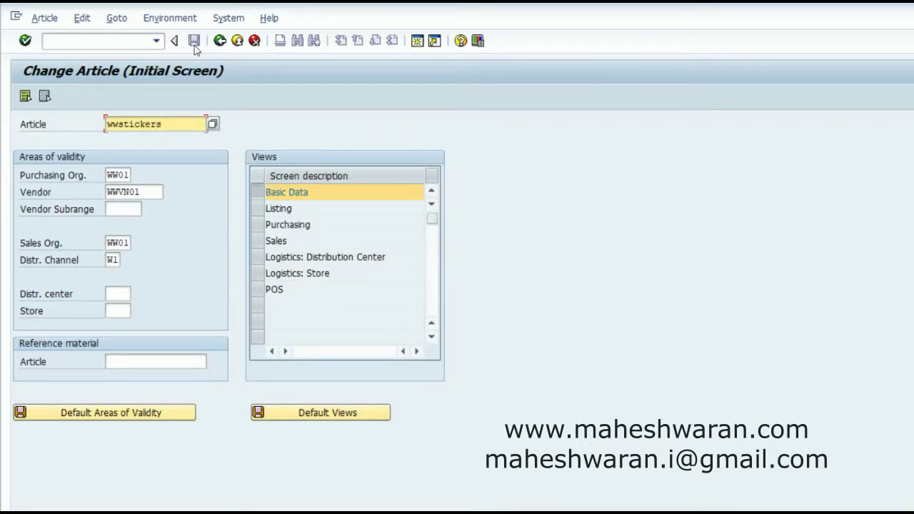
pyautogui.press('Return')
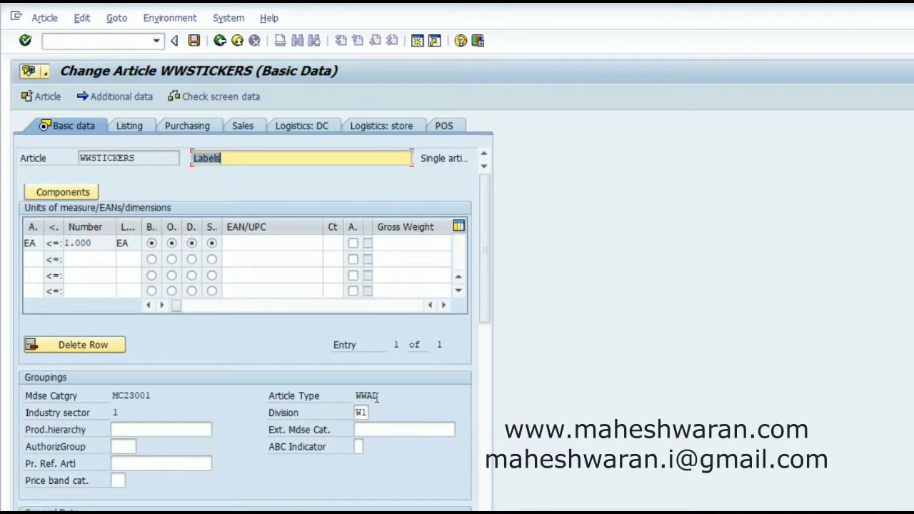
pyautogui.click(377, 397)
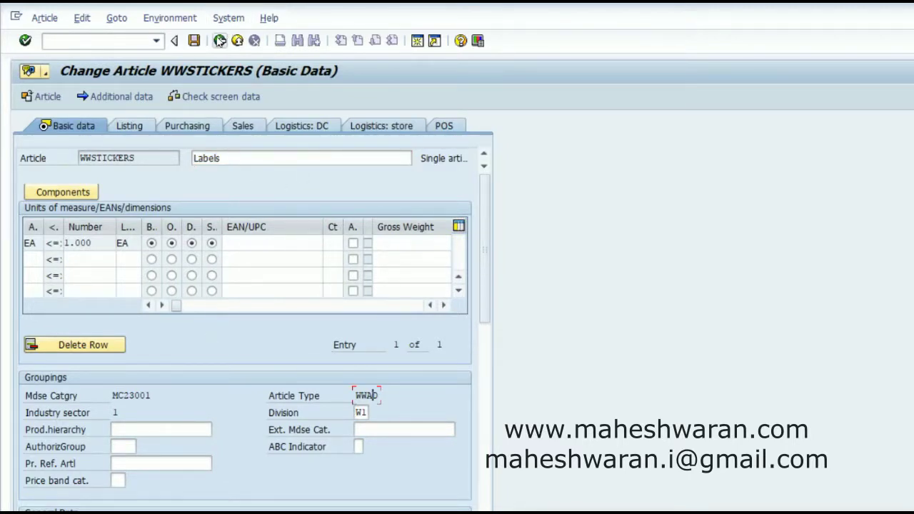
pyautogui.click(43, 96)
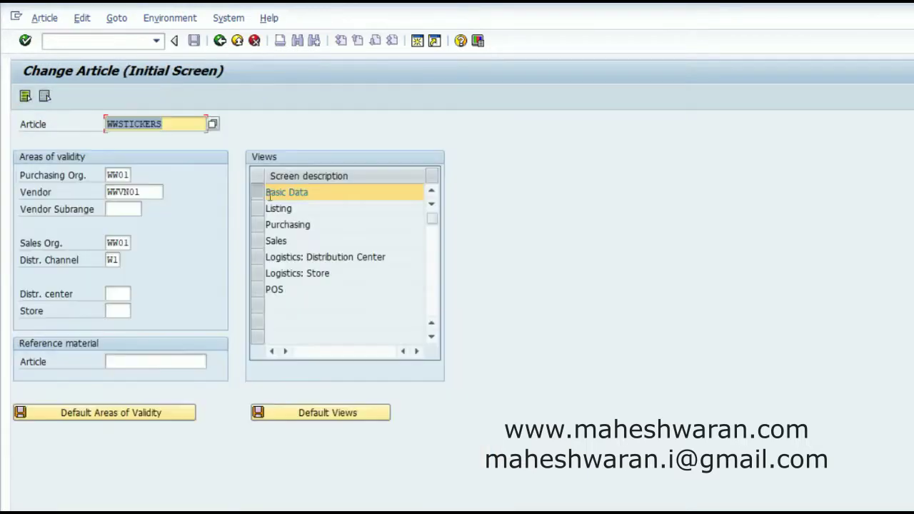
# Step: Open the basic data of article WWLABELS, check its article type and return to the article selection
pyautogui.write('wwlabels')
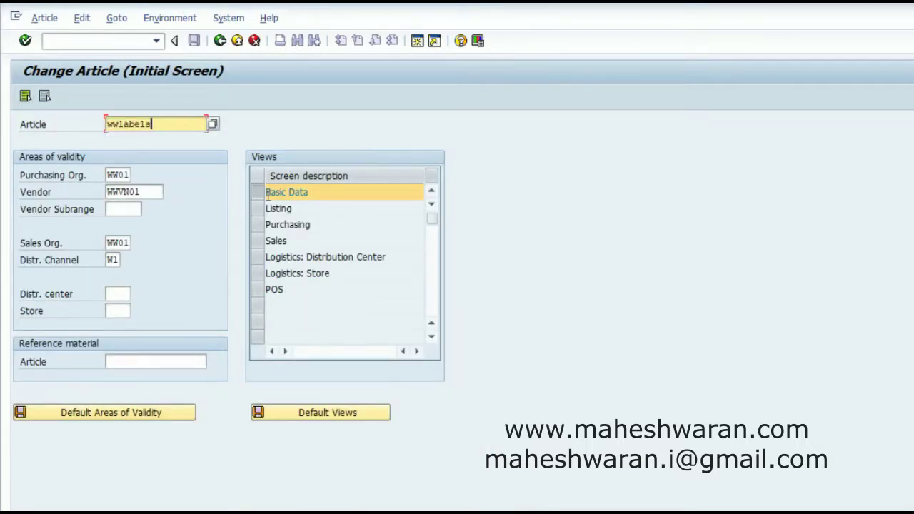
pyautogui.press('Return')
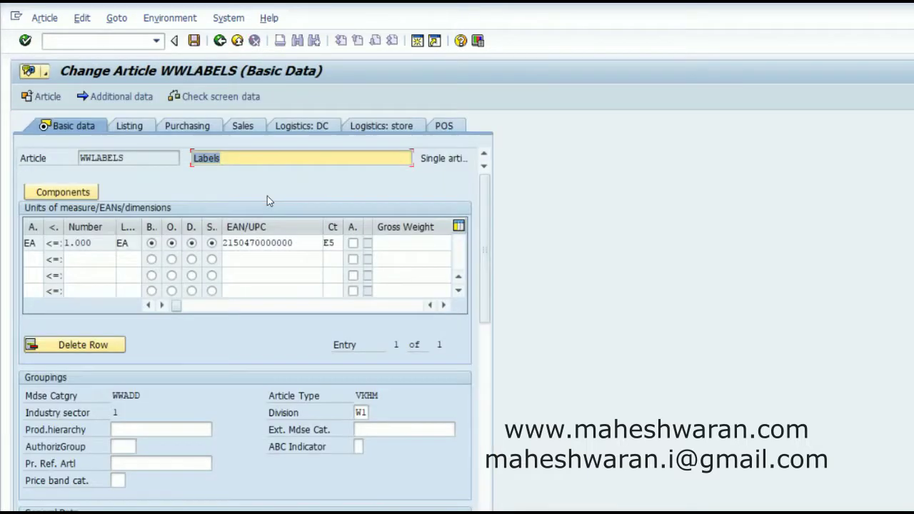
pyautogui.click(374, 395)
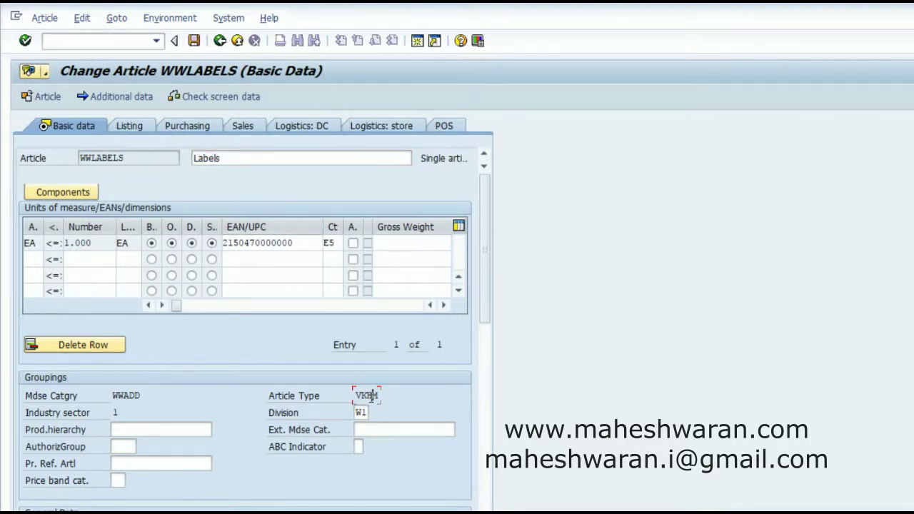
pyautogui.click(220, 40)
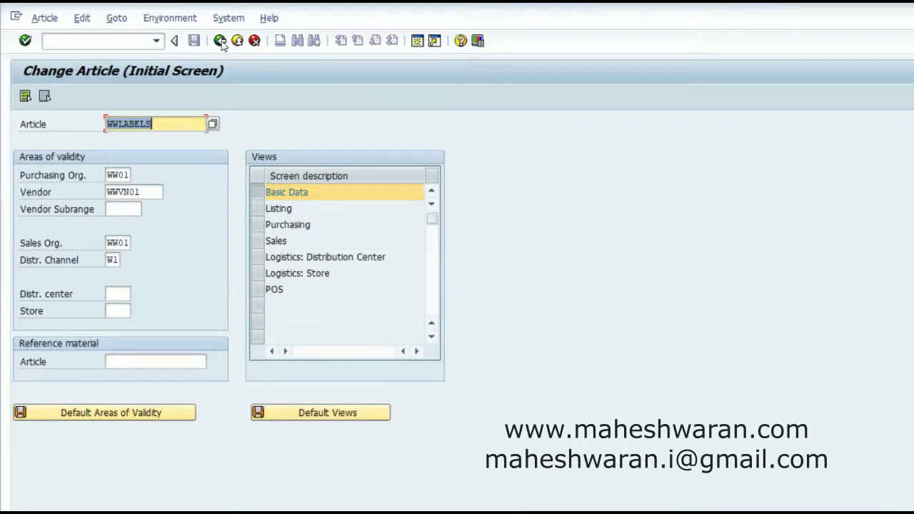
# Step: Reopen the basic data of article 100059, and leave article maintenance for the SAP Easy Access menu
pyautogui.press('BackSpace')
pyautogui.press('Down')
pyautogui.press('Down')
pyautogui.press('Down')
pyautogui.press('Return')
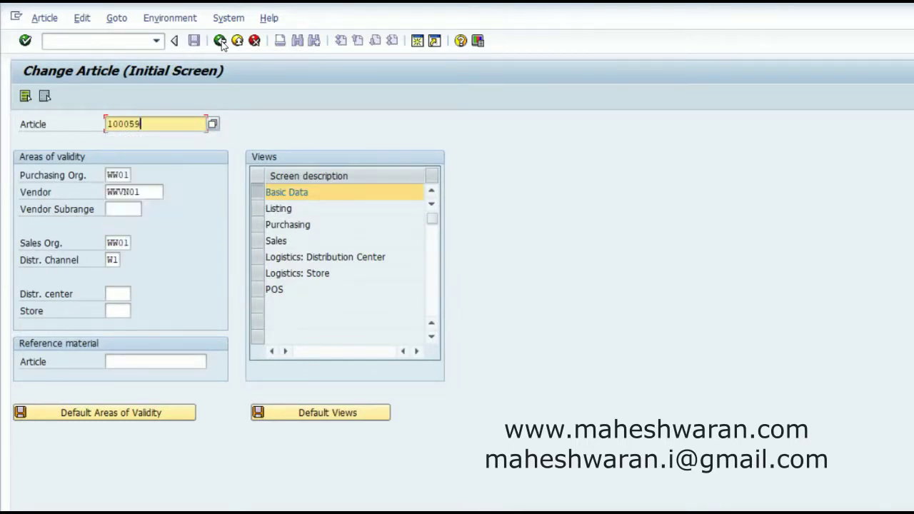
pyautogui.press('Return')
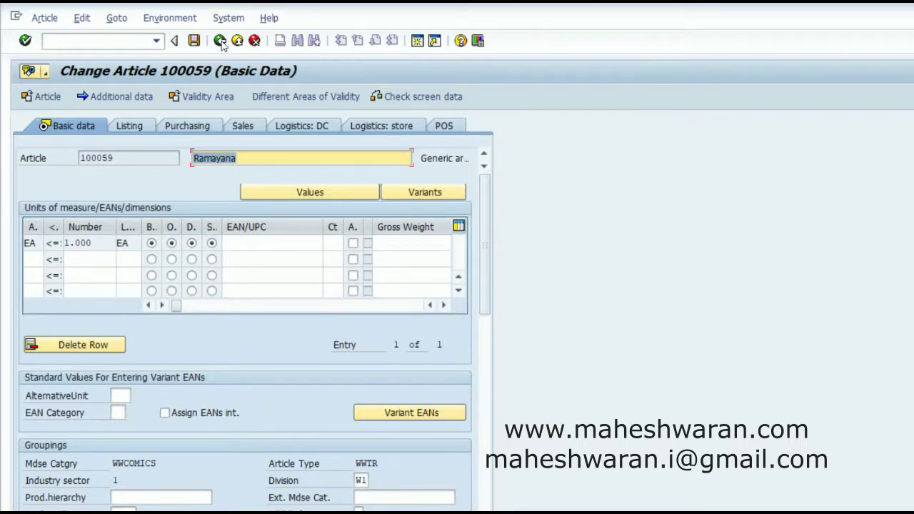
pyautogui.click(221, 41)
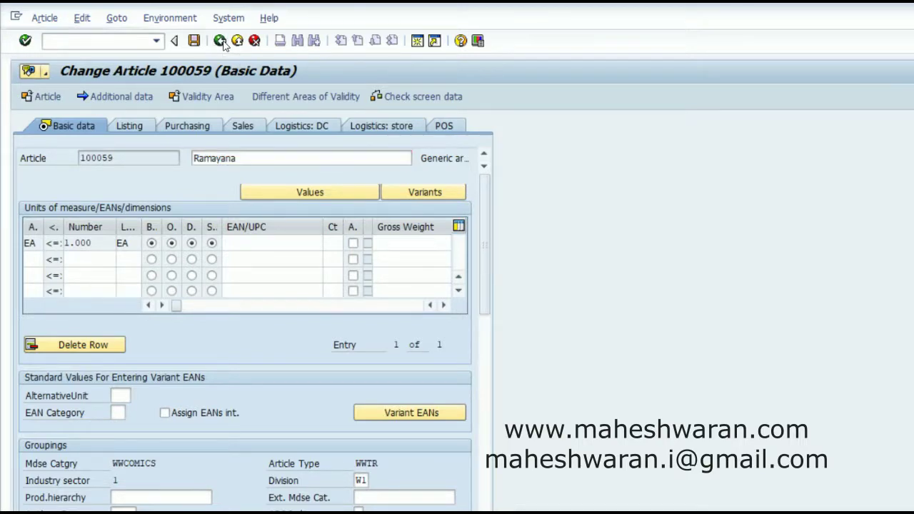
pyautogui.click(221, 42)
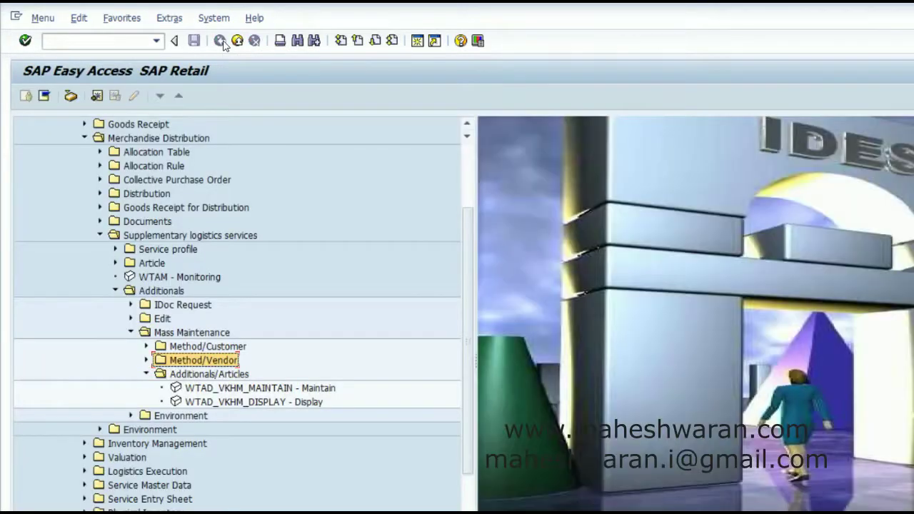
# Step: Start a new standard purchase order with transaction ME21N and enter vendor WWVN01
pyautogui.click(83, 44)
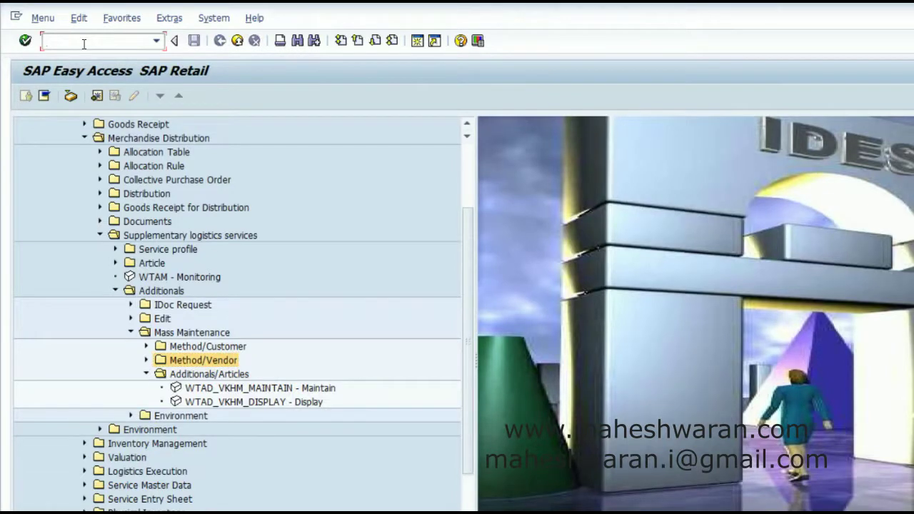
pyautogui.write('me21n')
pyautogui.press('Return')
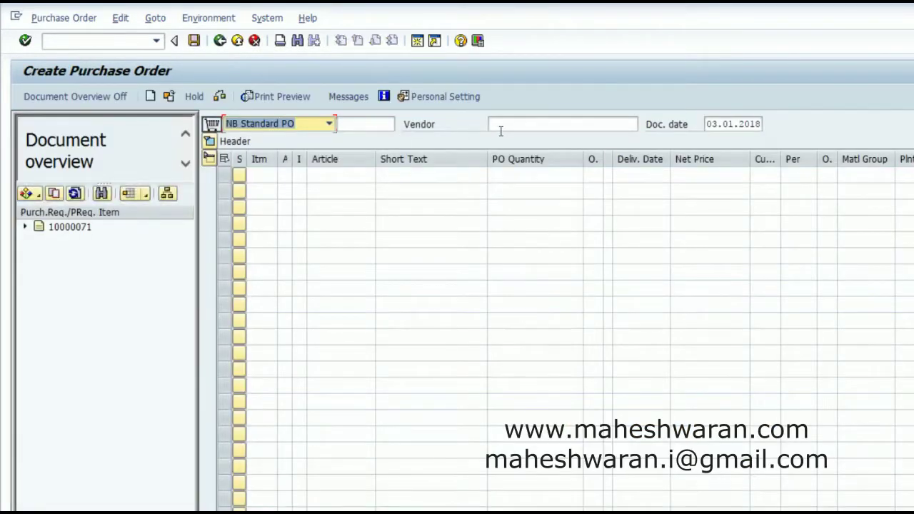
pyautogui.click(510, 123)
pyautogui.click(508, 138)
# Step: Add an item for article 100059 with quantity 10 and site W001, and validate it
pyautogui.click(325, 177)
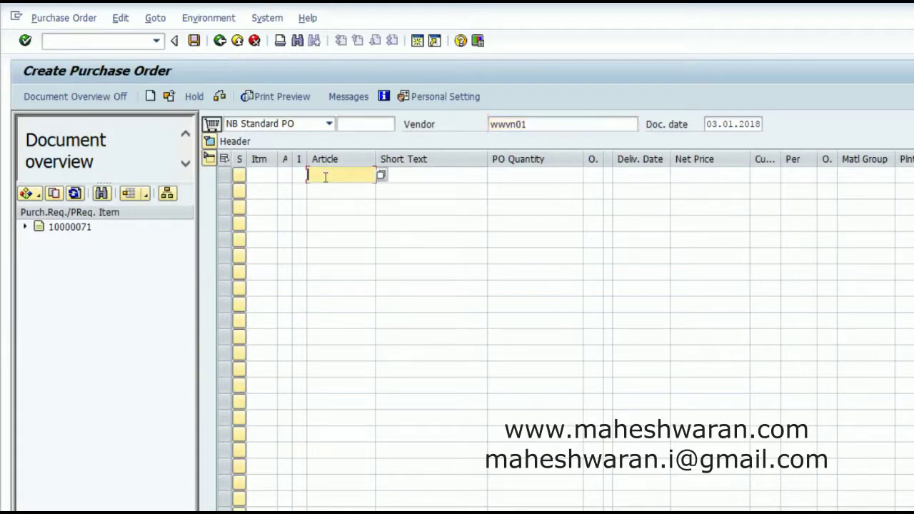
pyautogui.write('100059')
pyautogui.press('Tab')
pyautogui.press('Tab')
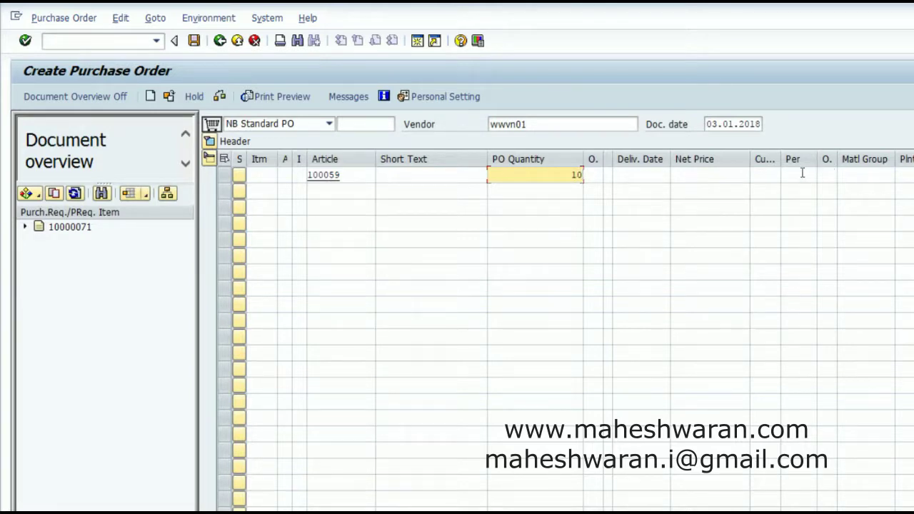
pyautogui.click(901, 174)
pyautogui.write('w00')
pyautogui.press('Return')
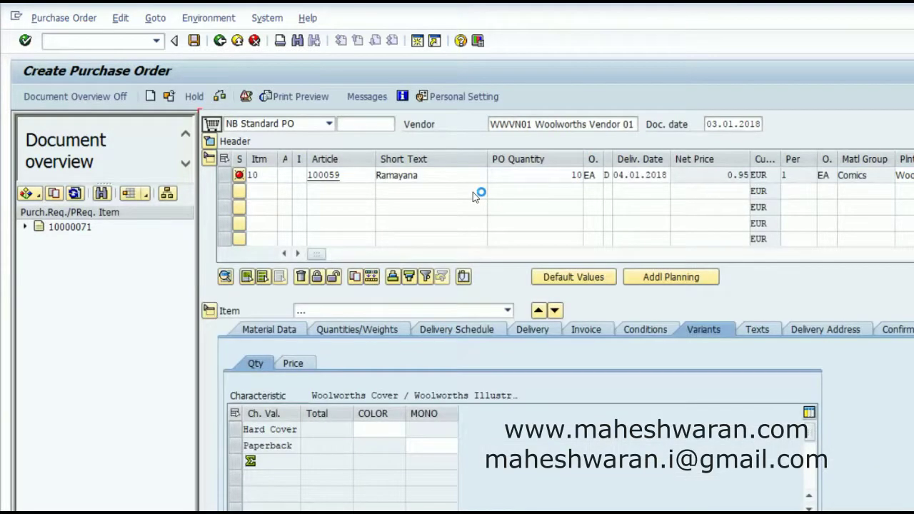
# Step: Distribute the variants as 5 Hard Cover COLOR and 5 Paperback MONO, and save the purchase order
pyautogui.click(376, 431)
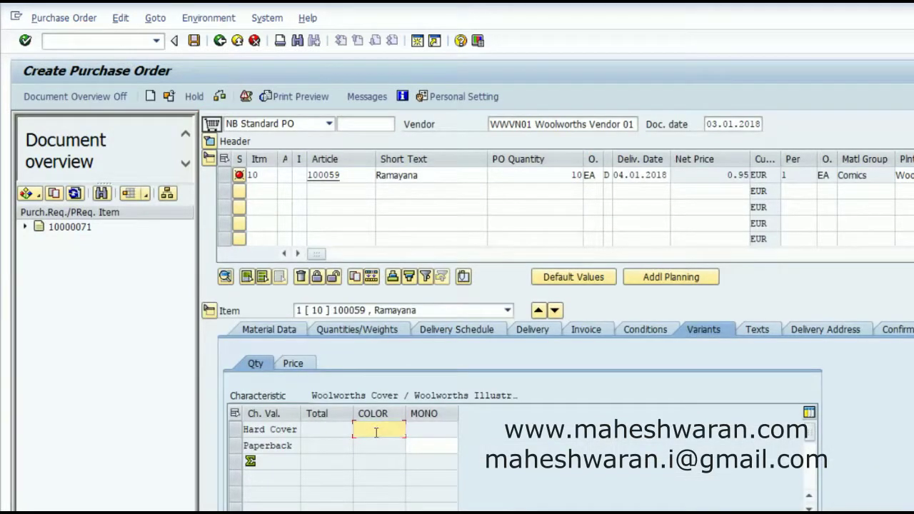
pyautogui.click(422, 445)
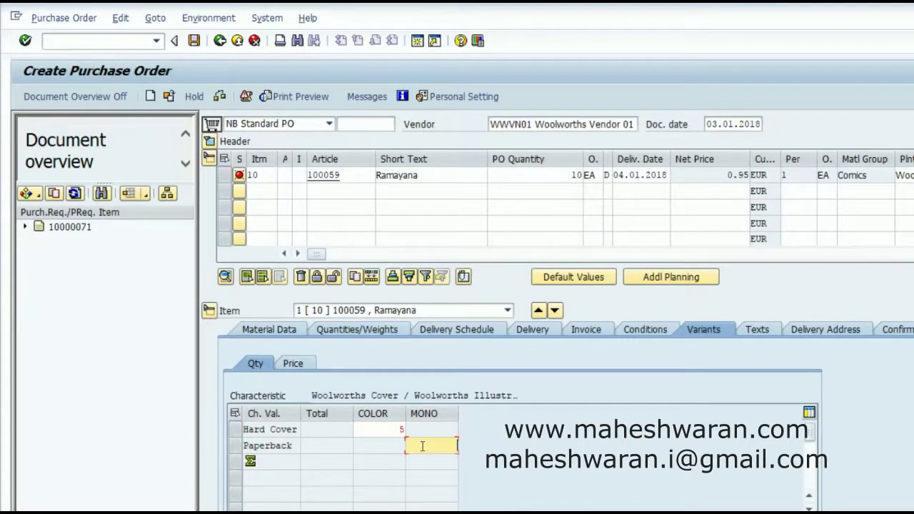
pyautogui.write('5')
pyautogui.press('Return')
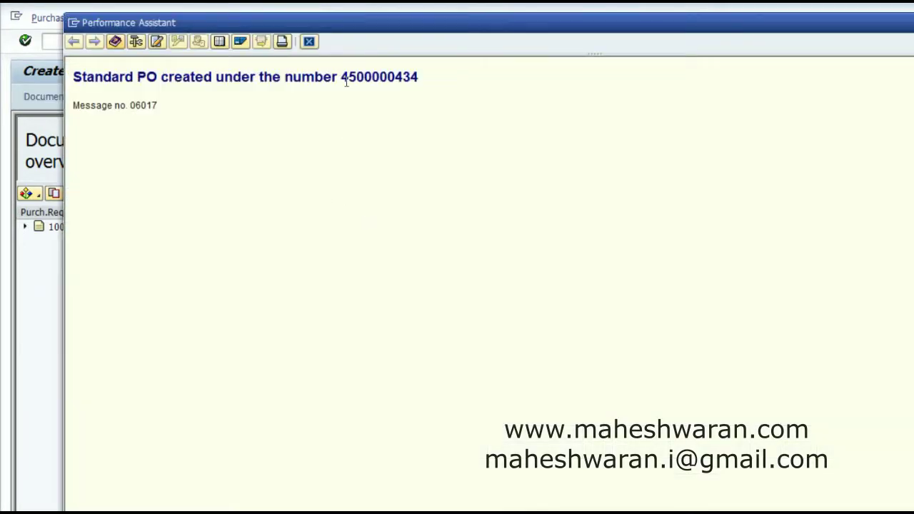
# Step: Copy the new purchase order's number from the message details and return to the SAP Easy Access menu
pyautogui.moveTo(346, 82); pyautogui.dragTo(422, 79)
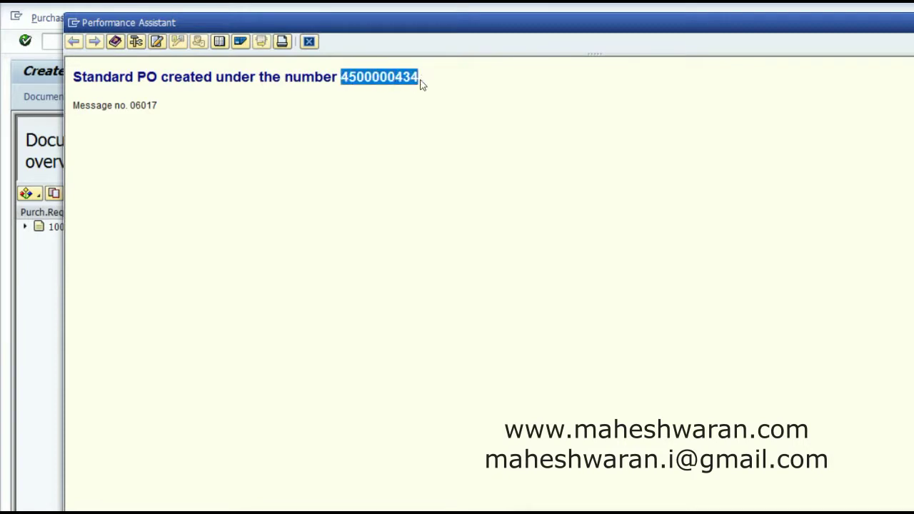
pyautogui.rightClick(403, 83)
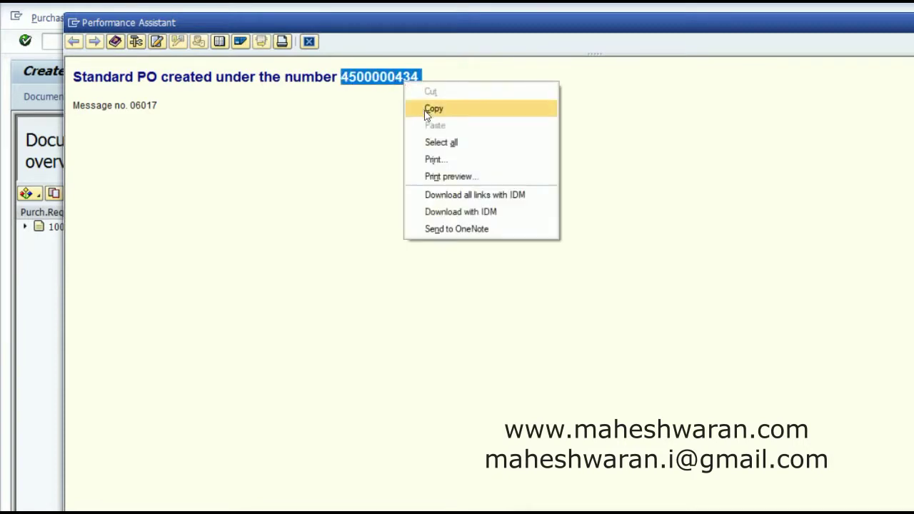
pyautogui.click(428, 110)
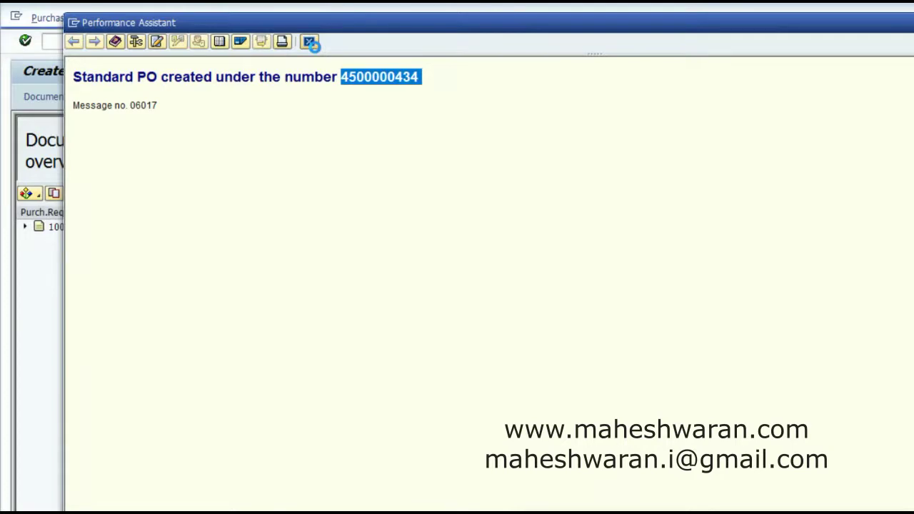
pyautogui.click(310, 42)
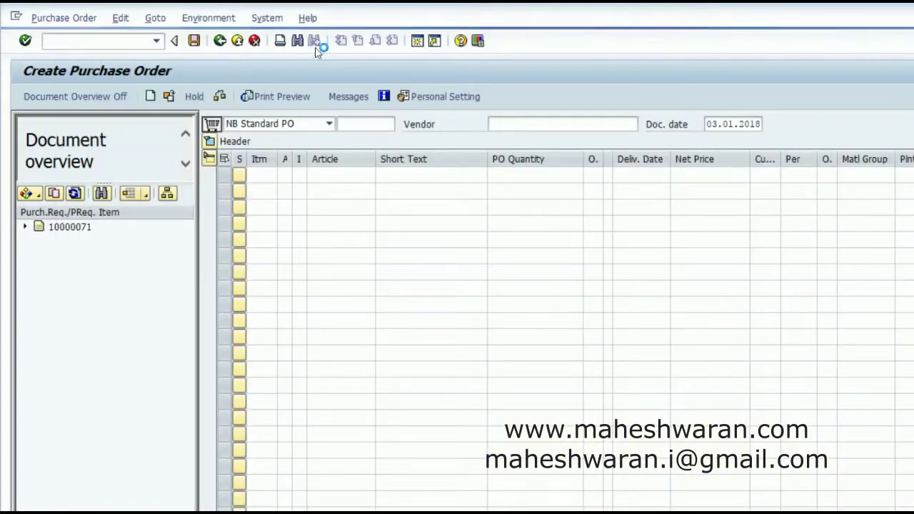
pyautogui.click(220, 42)
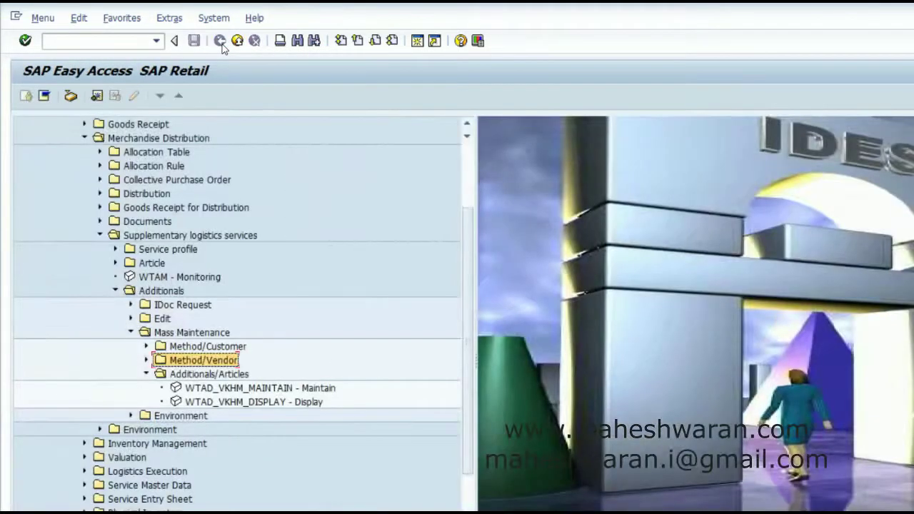
# Step: Collapse the Additionals folders and open the WTAM monitoring transaction under Supplementary logistics services
pyautogui.click(146, 374)
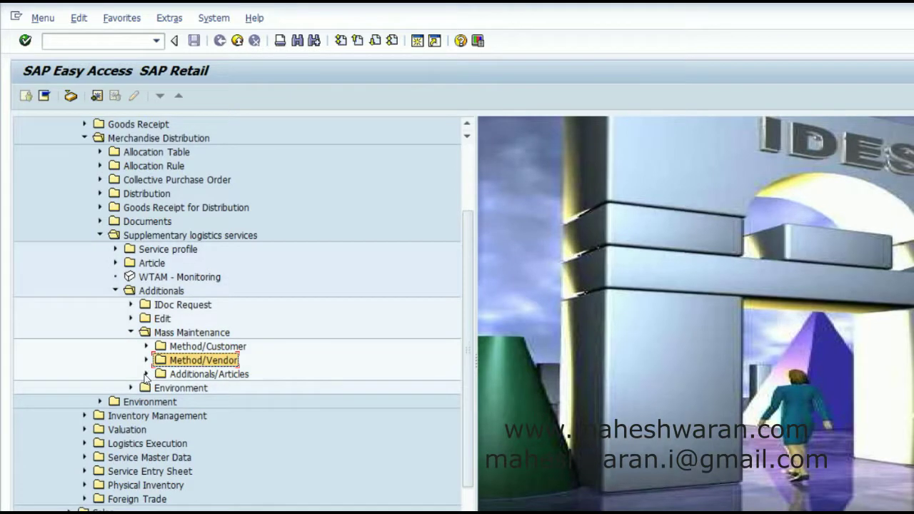
pyautogui.click(131, 333)
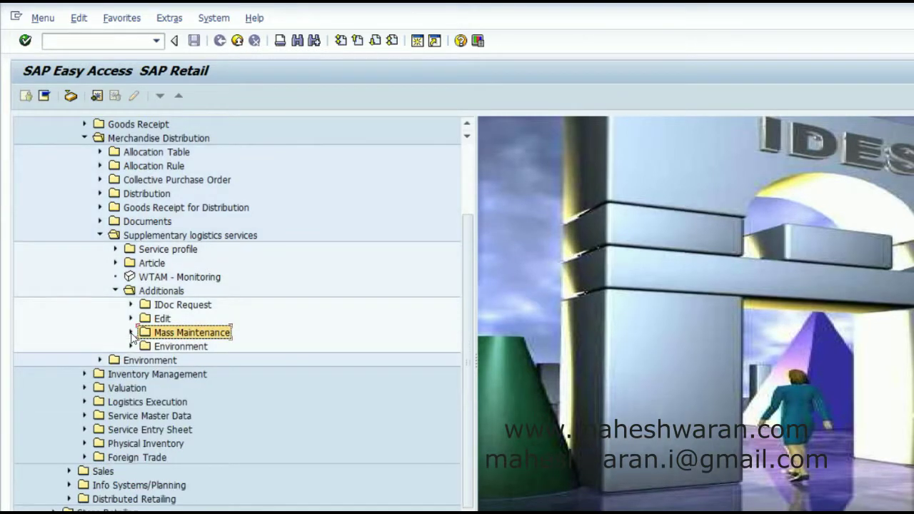
pyautogui.click(115, 291)
pyautogui.click(151, 279)
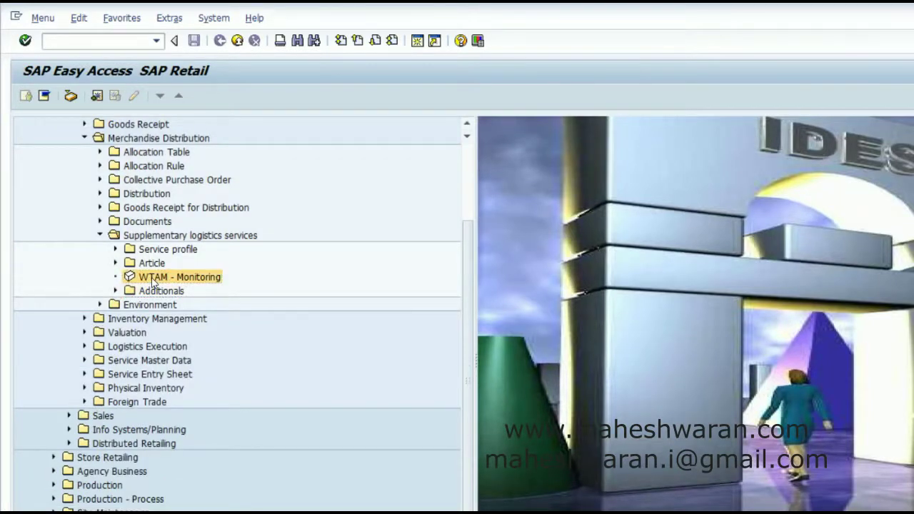
pyautogui.doubleClick(152, 280)
# Step: Run the additionals monitor for article 100059
pyautogui.write('1')
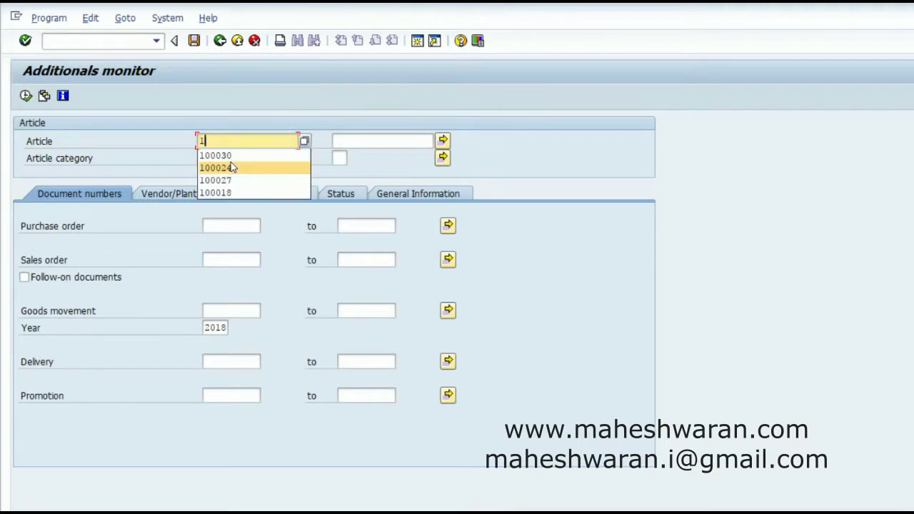
pyautogui.write('00059')
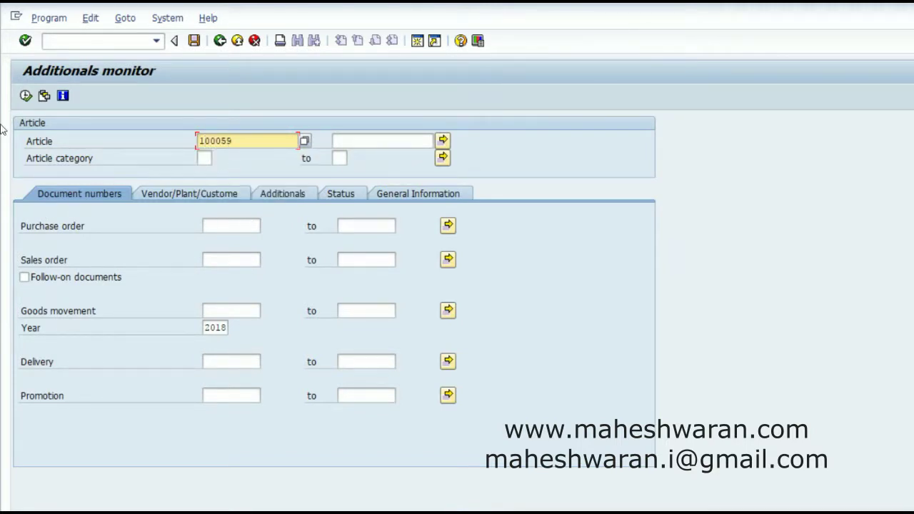
pyautogui.click(28, 100)
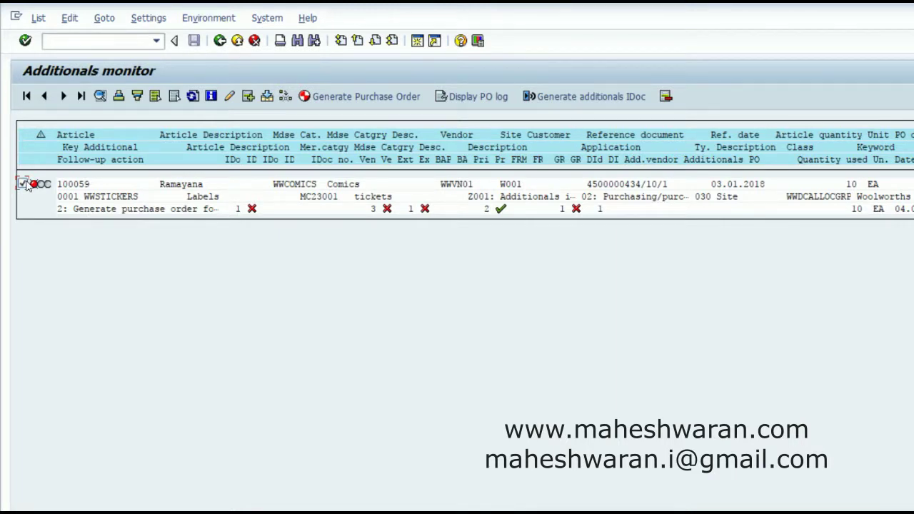
# Step: Generate the purchase order for the WWSTICKERS additional, display the log and copy the new order's number from it
pyautogui.click(333, 97)
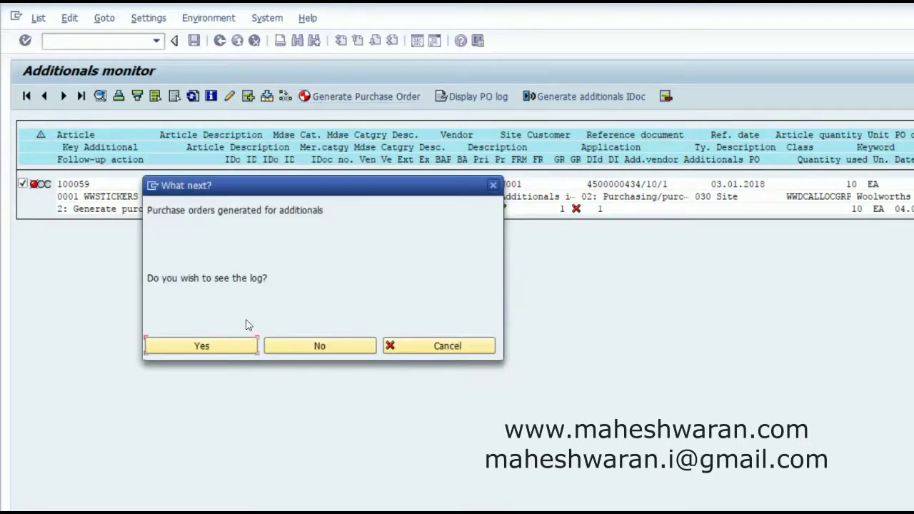
pyautogui.click(232, 348)
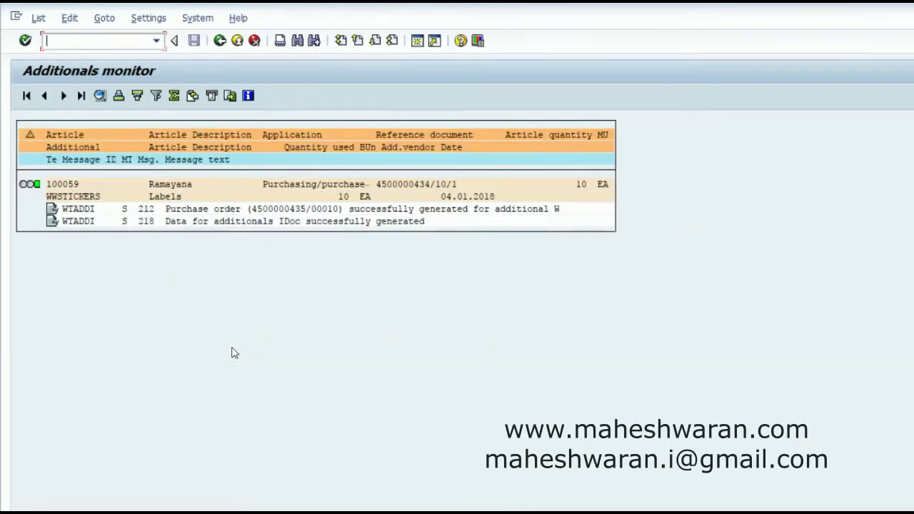
pyautogui.click(254, 209)
pyautogui.moveTo(295, 214); pyautogui.dragTo(308, 214)
pyautogui.hotkey('ctrl', 'c')
# Step: Leave the log for the purchase order change transaction ME22N
pyautogui.click(88, 42)
pyautogui.write('/nme22n')
pyautogui.press('Return')
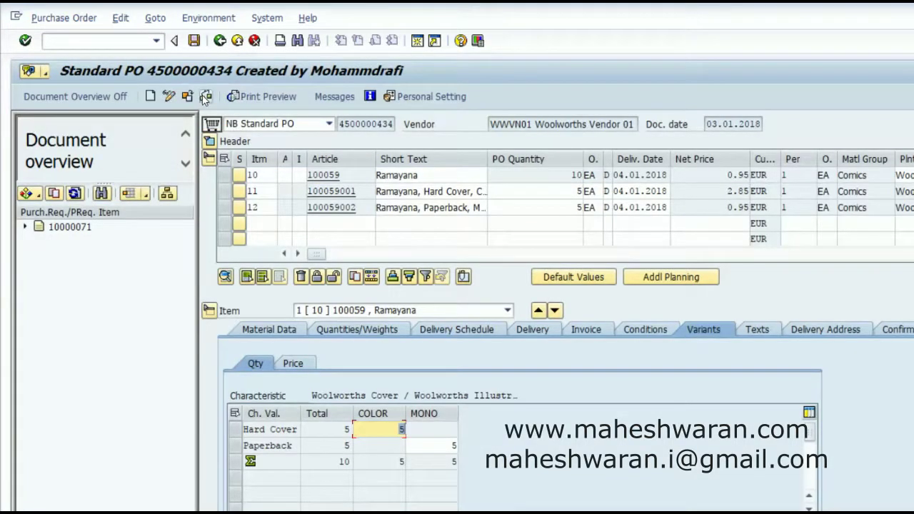
pyautogui.click(206, 96)
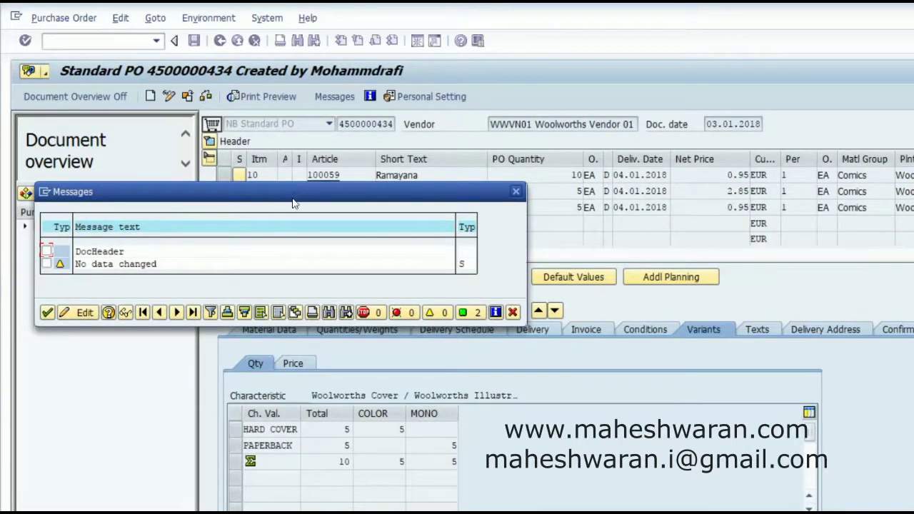
pyautogui.moveTo(293, 203); pyautogui.dragTo(395, 146)
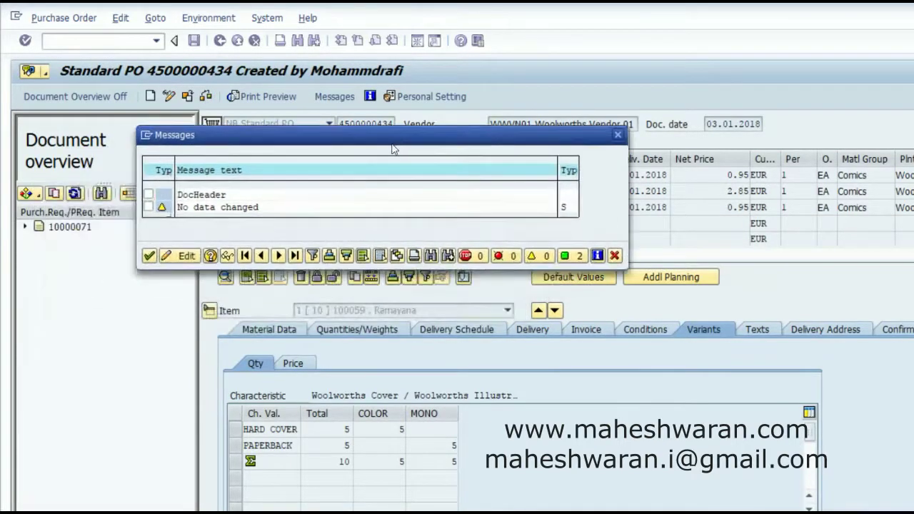
pyautogui.click(614, 256)
# Step: Switch from the displayed purchase order to the newly generated additionals order, whose number ends in 5
pyautogui.click(187, 96)
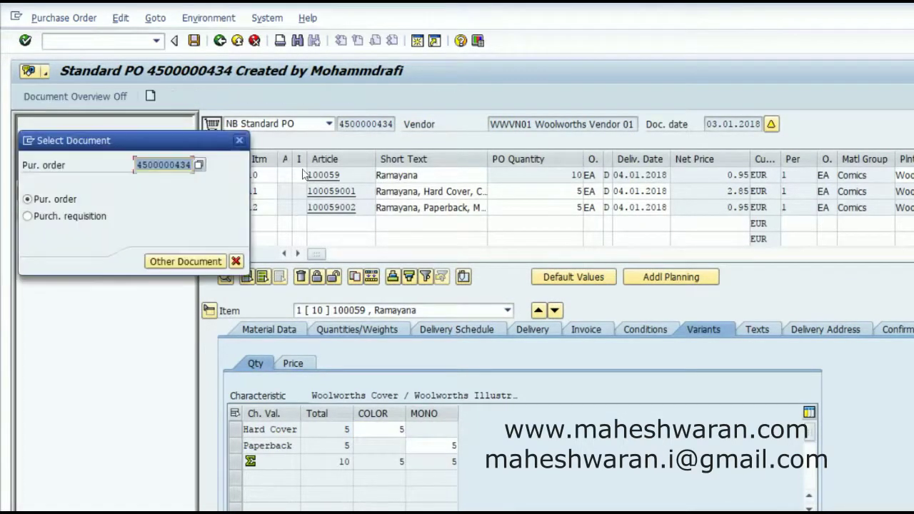
pyautogui.click(189, 165)
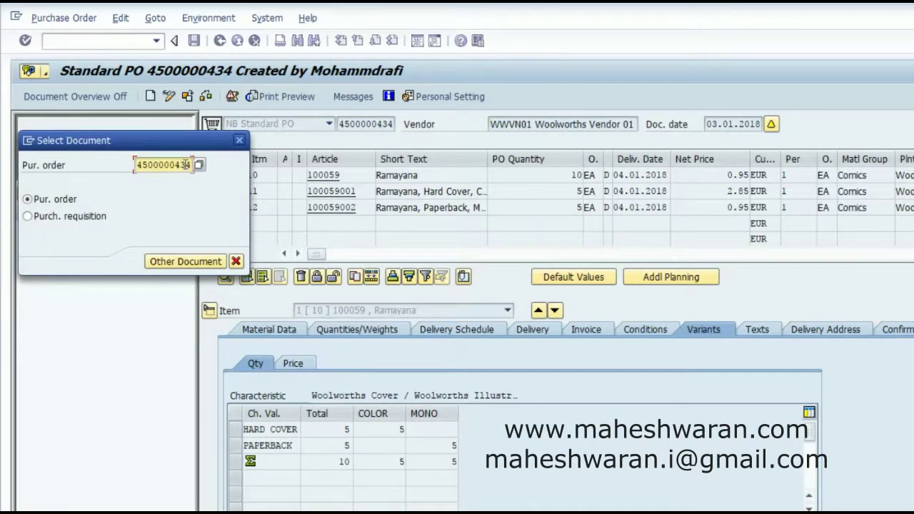
pyautogui.press('BackSpace')
pyautogui.write('5')
pyautogui.press('Return')
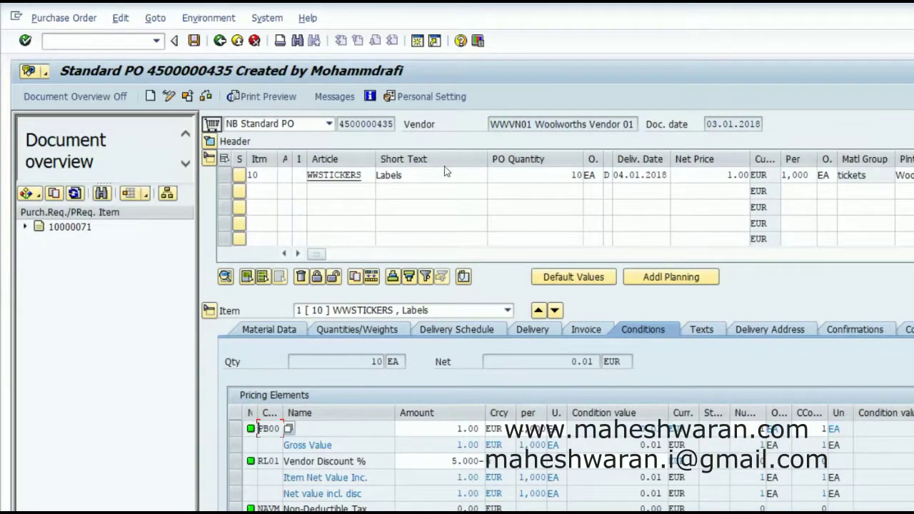
# Step: Review the short text, order quantity and PB00 price condition of the WWSTICKERS item, and leave the purchase order
pyautogui.click(451, 174)
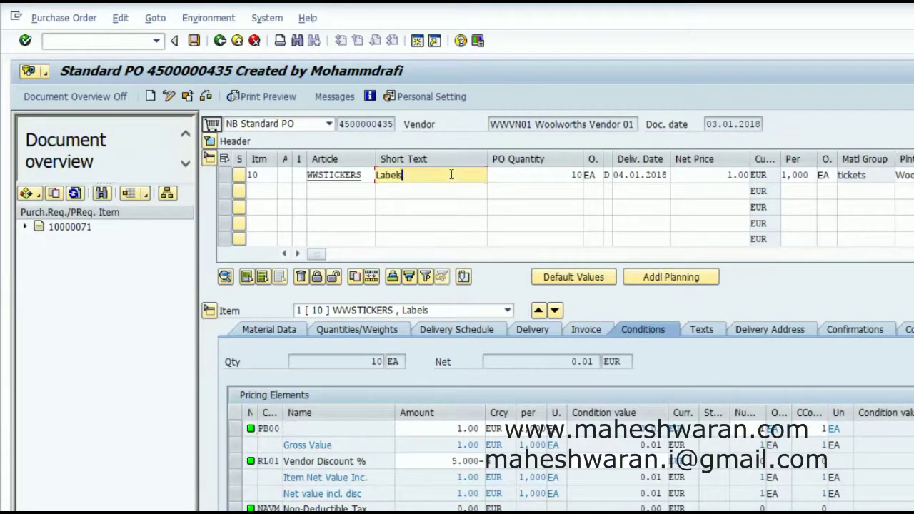
pyautogui.click(541, 178)
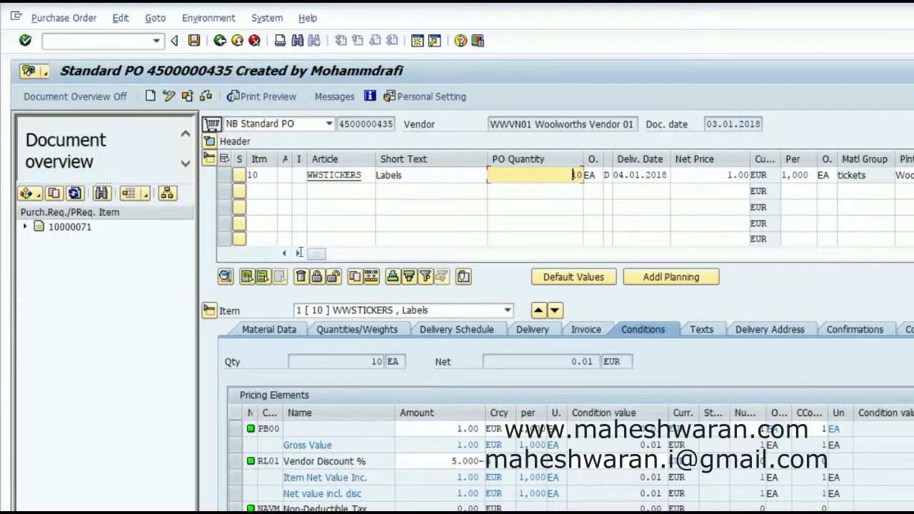
pyautogui.click(431, 429)
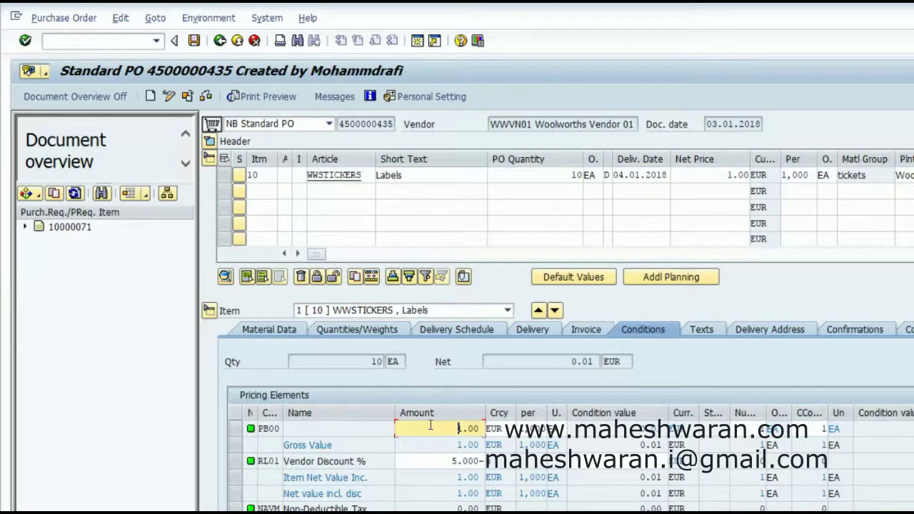
pyautogui.click(654, 428)
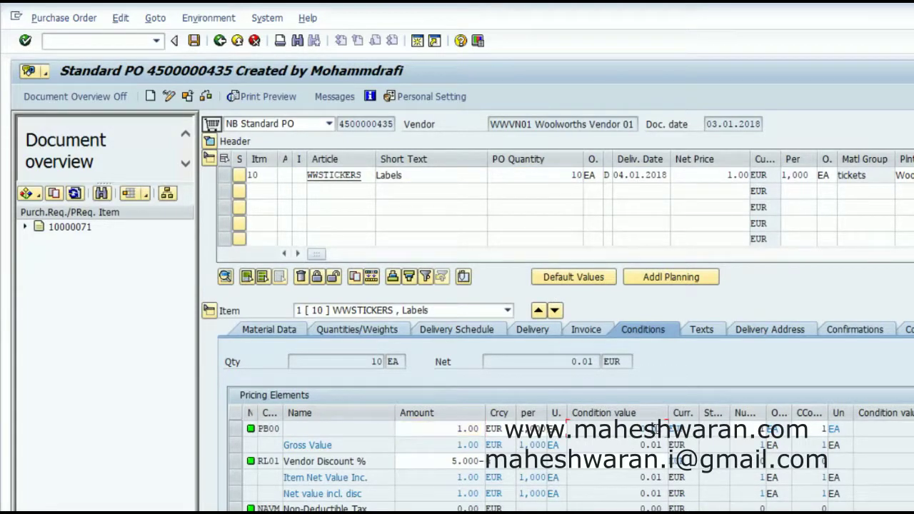
pyautogui.click(220, 40)
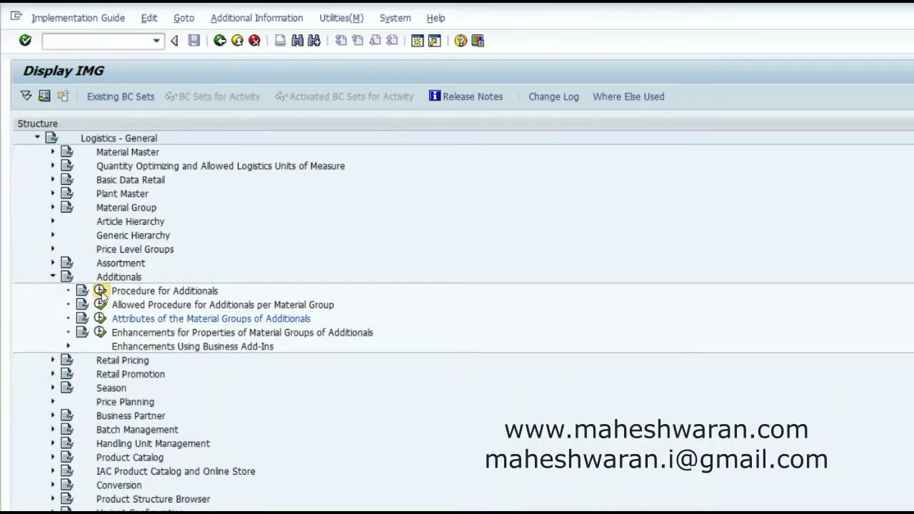
# Step: Open the purchasing control table of additionals procedure Z001 in the Procedure for Additionals customizing activity
pyautogui.click(101, 292)
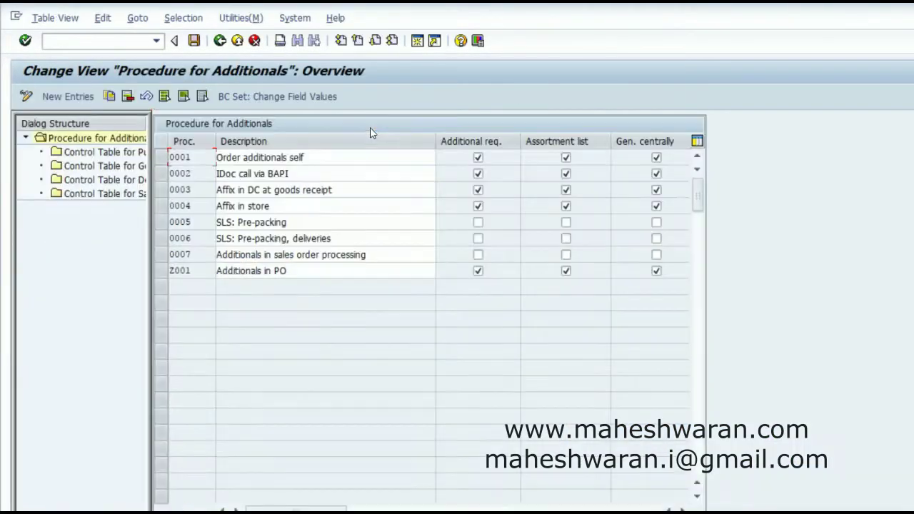
pyautogui.click(163, 273)
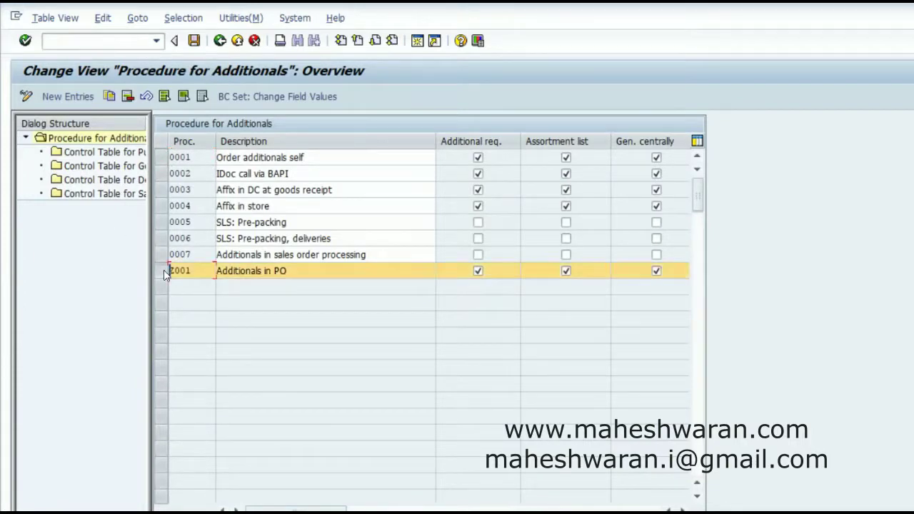
pyautogui.doubleClick(117, 155)
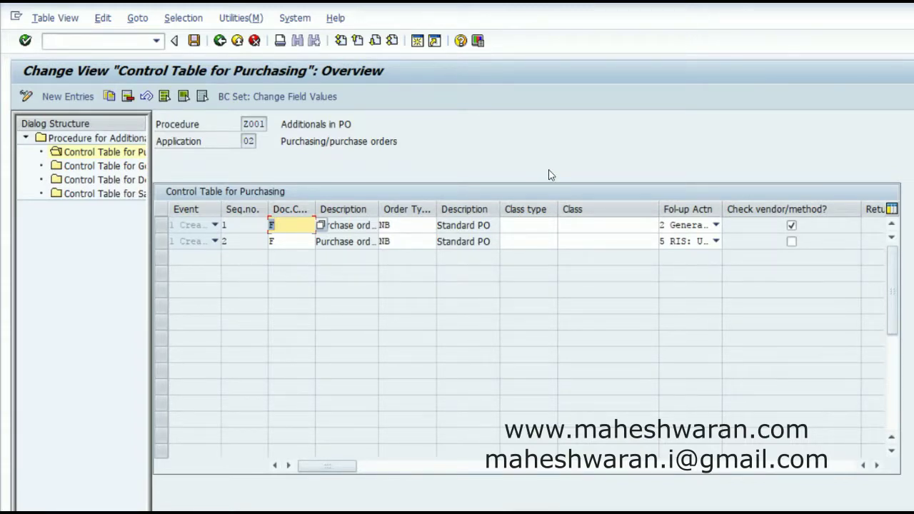
# Step: Delete both entries from the purchasing control table of procedure Z001
pyautogui.click(791, 225)
pyautogui.click(792, 224)
pyautogui.click(126, 97)
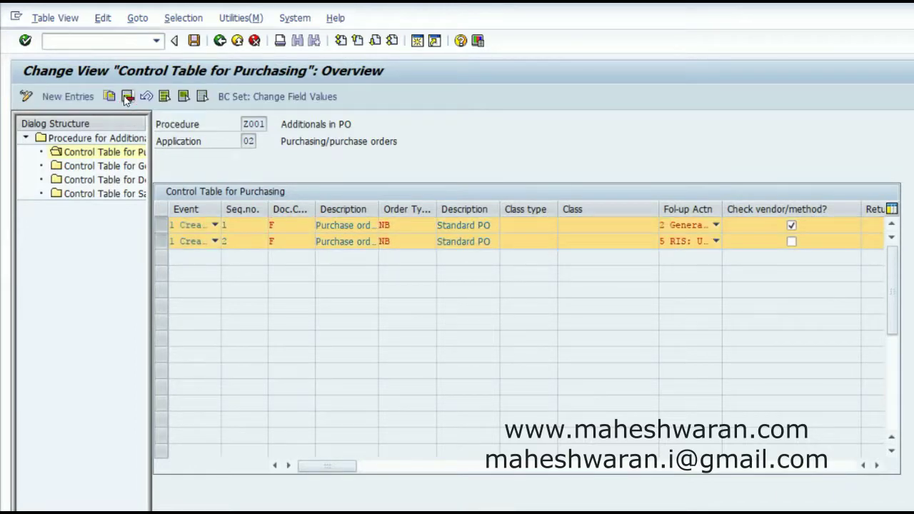
pyautogui.click(127, 98)
pyautogui.click(370, 431)
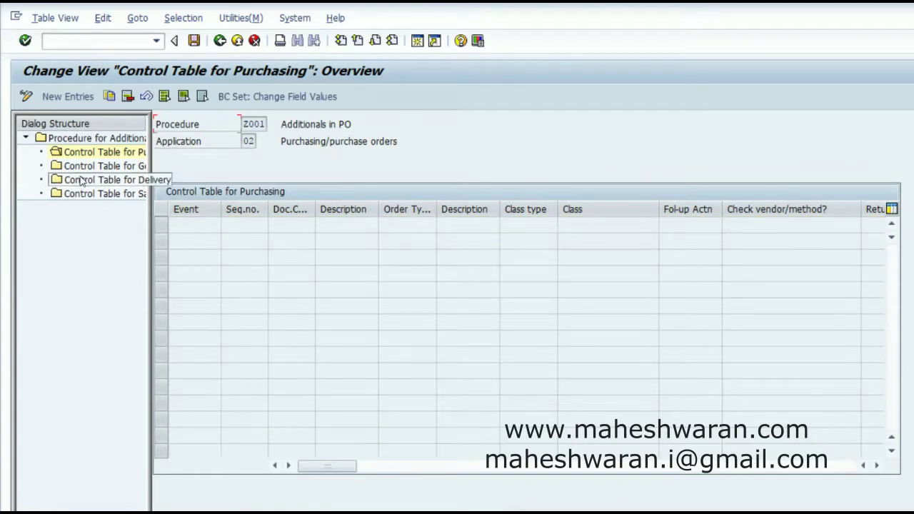
# Step: Add goods movement control entry 1 for procedure Z001 with movement type 101 GR goods receipt and follow-up action 2 Generate purchase order for additionals
pyautogui.click(80, 167)
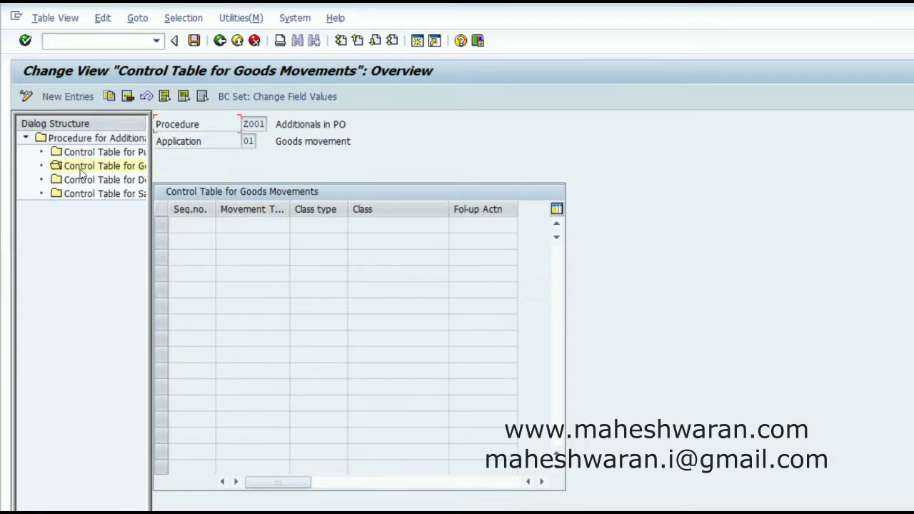
pyautogui.click(81, 96)
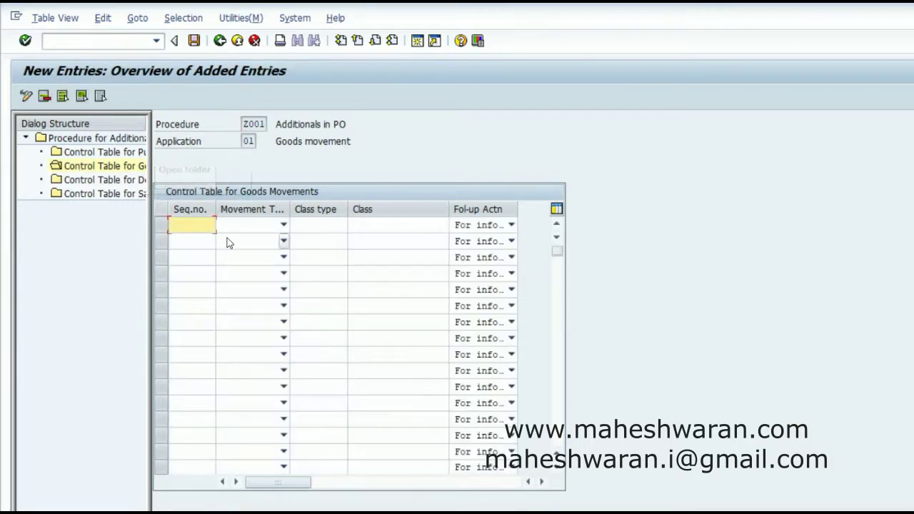
pyautogui.write('1')
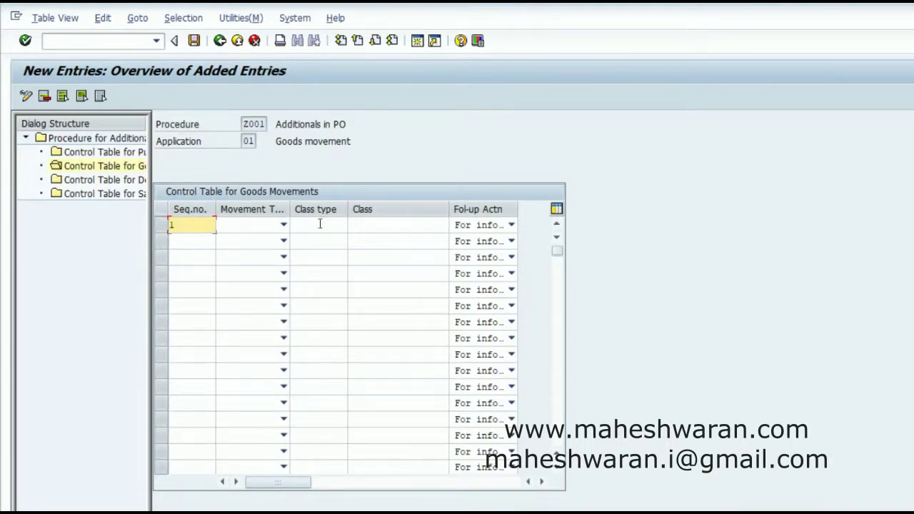
pyautogui.click(283, 225)
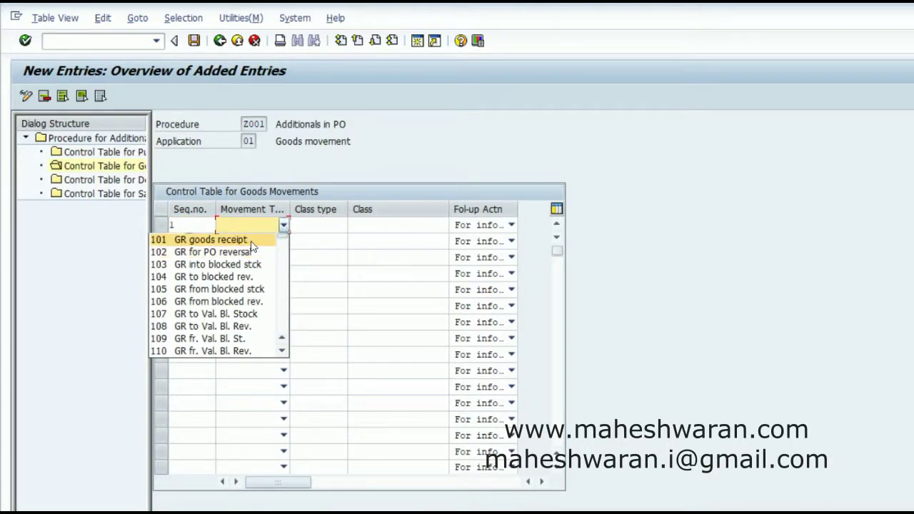
pyautogui.click(242, 240)
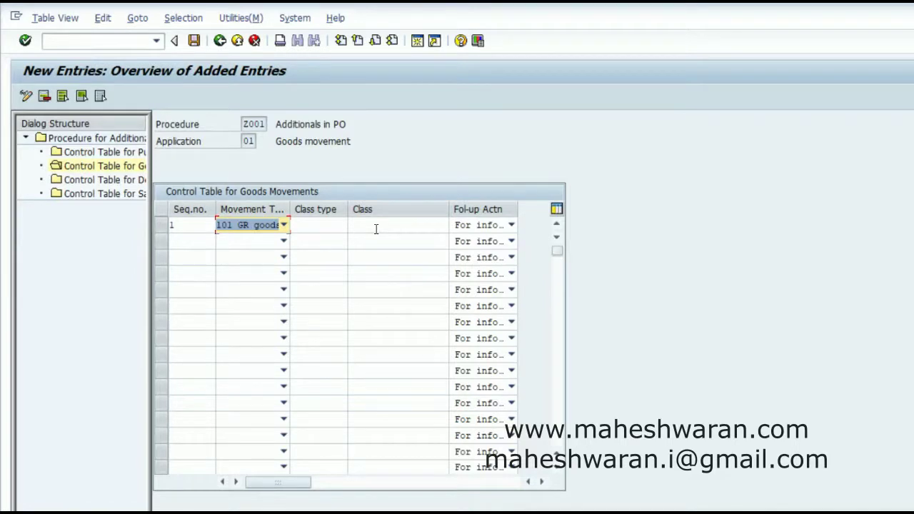
pyautogui.click(512, 225)
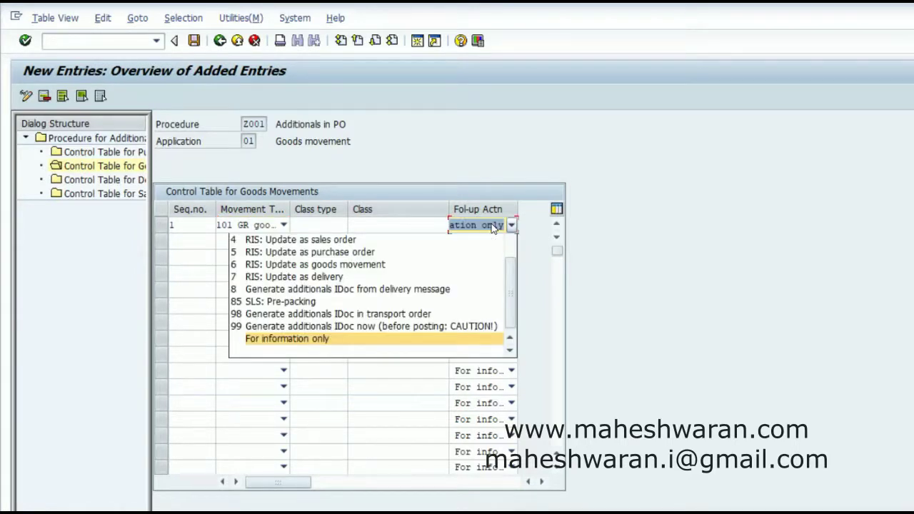
pyautogui.moveTo(509, 270); pyautogui.dragTo(512, 243)
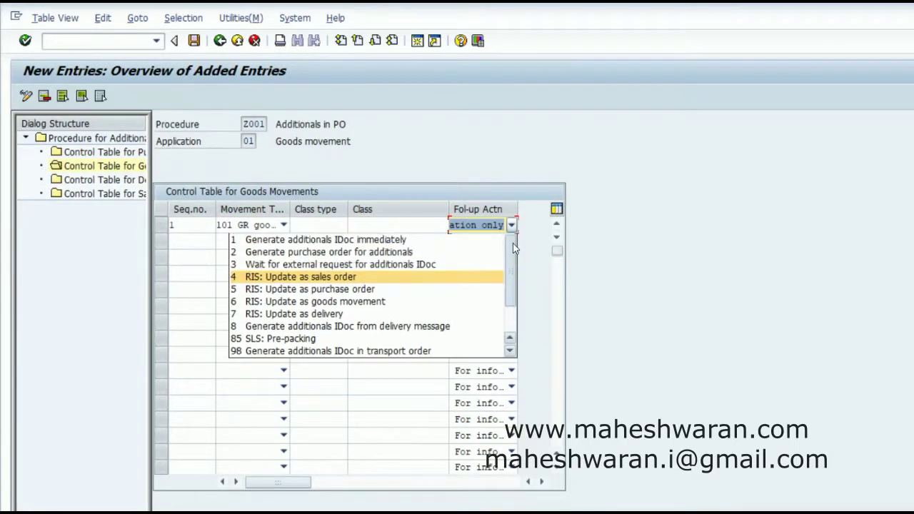
pyautogui.click(435, 254)
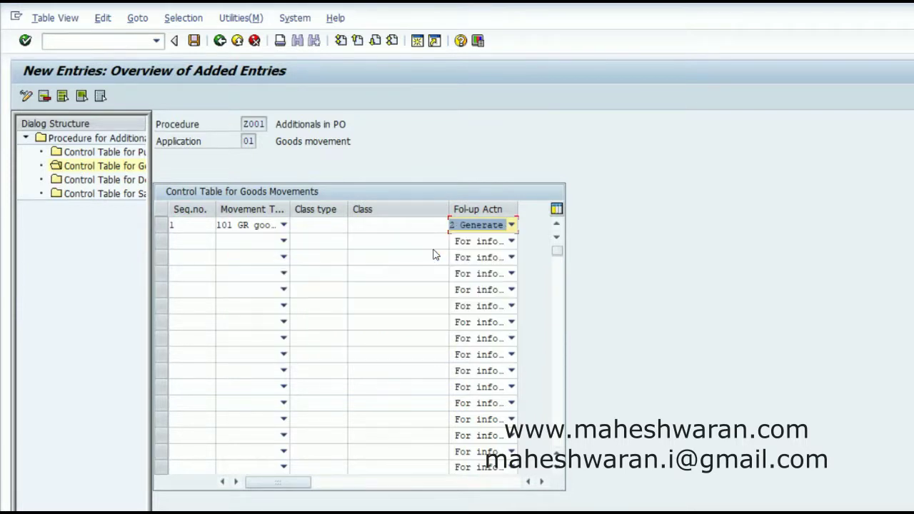
# Step: Add goods movement control entry 2 with movement type 101 GR goods receipt and follow-up action 5 RIS: Update as purchase order
pyautogui.click(185, 239)
pyautogui.write('2')
pyautogui.click(240, 247)
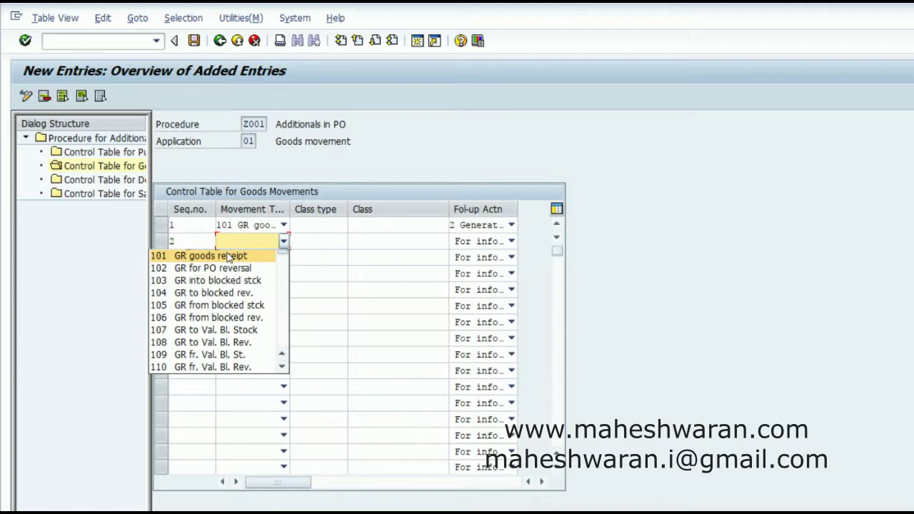
pyautogui.click(228, 257)
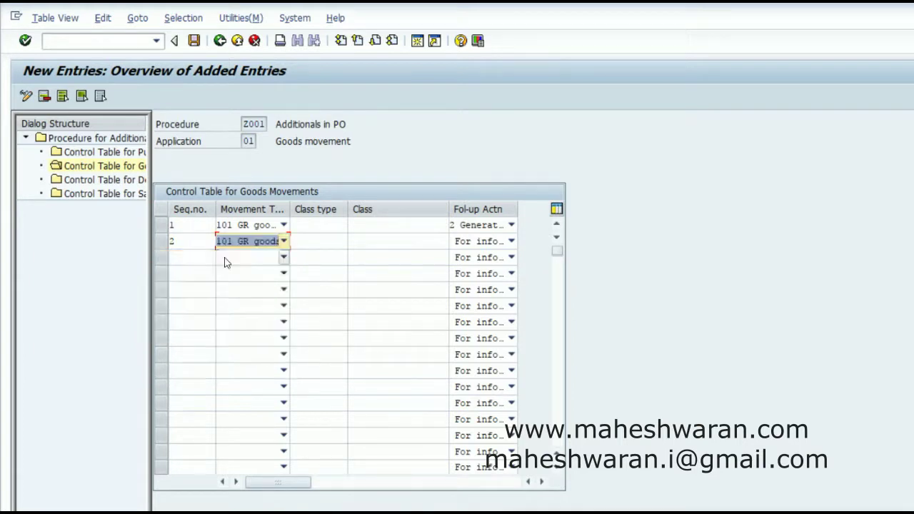
pyautogui.click(511, 241)
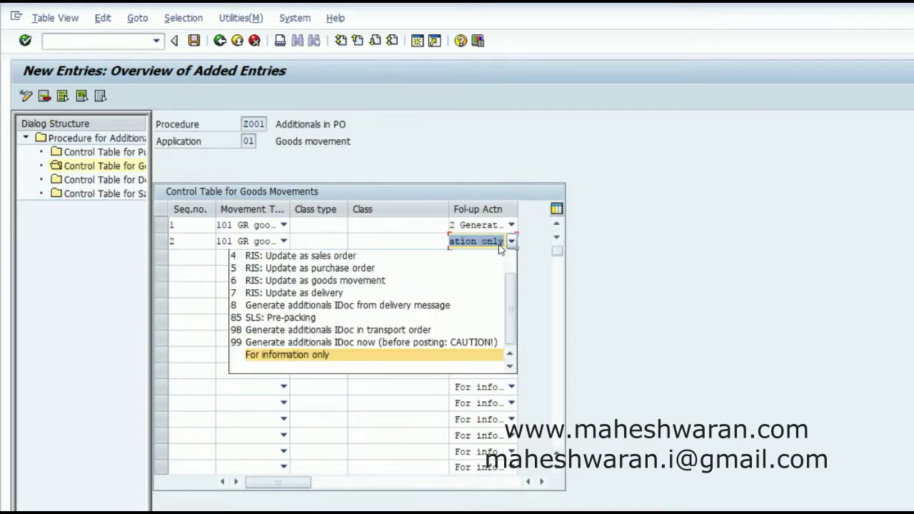
pyautogui.click(327, 268)
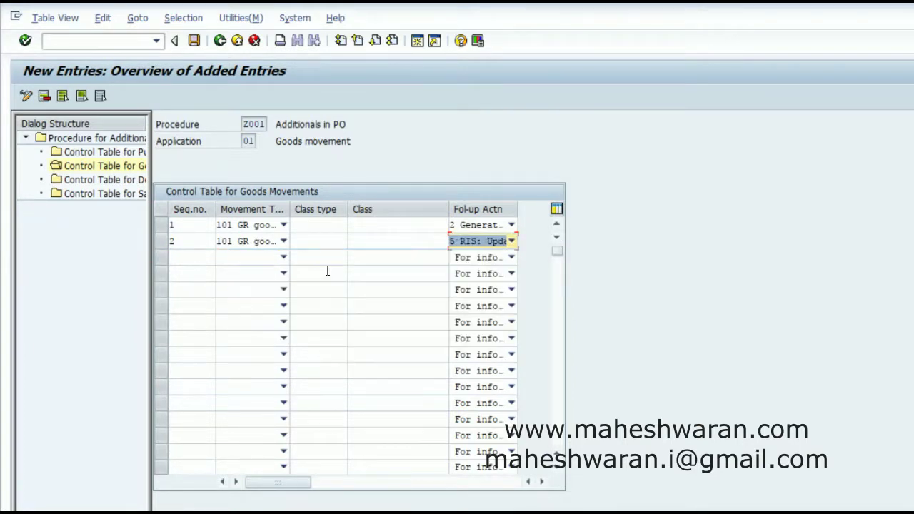
# Step: Add goods movement control entry 3 with movement type 501 Receipt w/o PO and follow-up action 2 Generate purchase order for additionals
pyautogui.click(184, 257)
pyautogui.write('3')
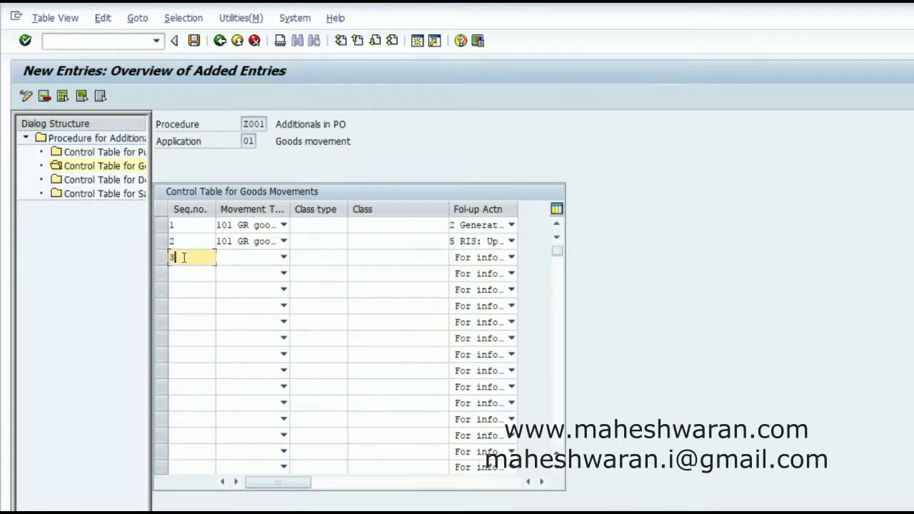
pyautogui.click(284, 258)
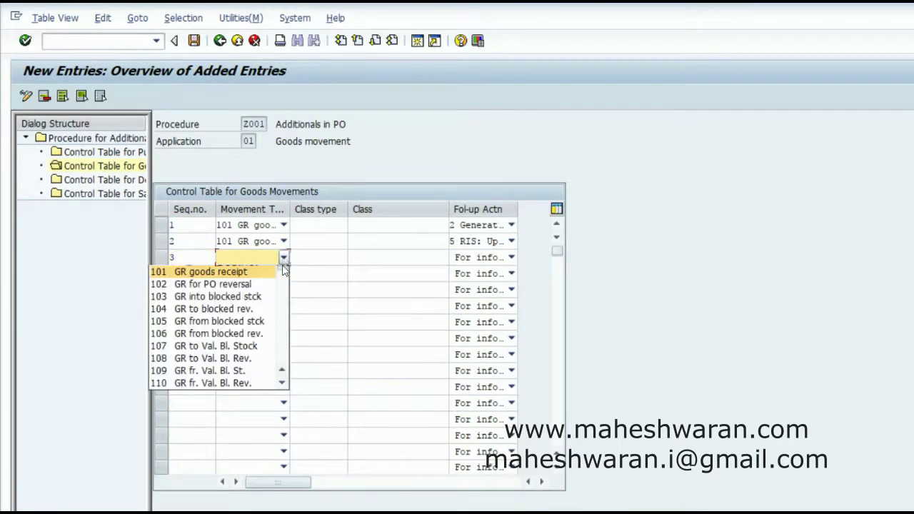
pyautogui.moveTo(283, 274); pyautogui.dragTo(282, 308)
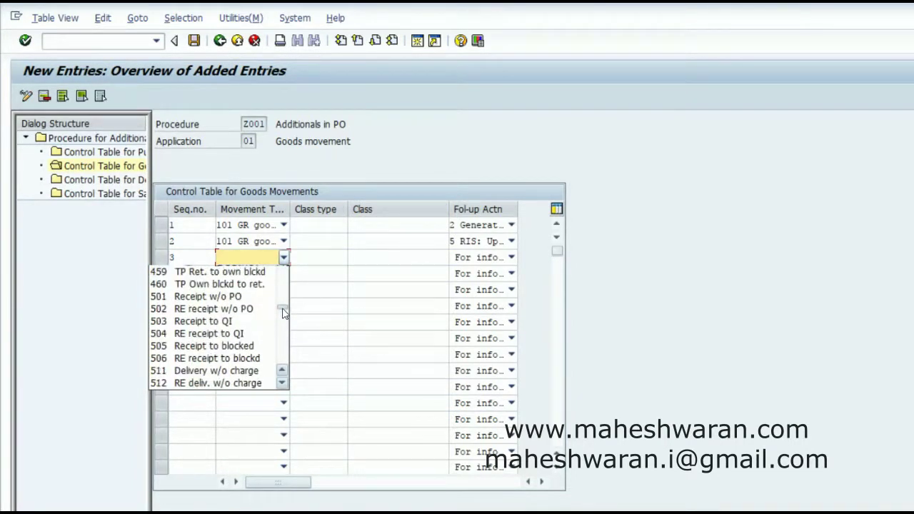
pyautogui.click(244, 298)
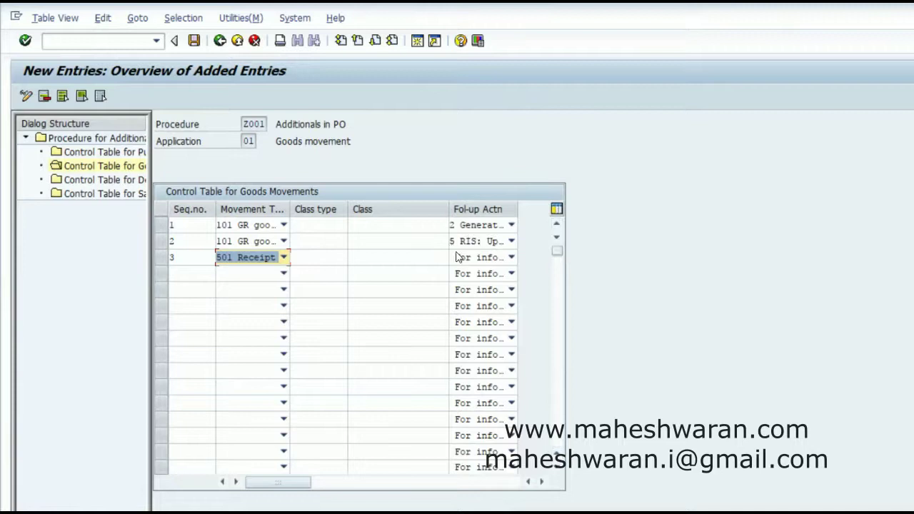
pyautogui.click(511, 257)
pyautogui.scroll(2, 492, 286)
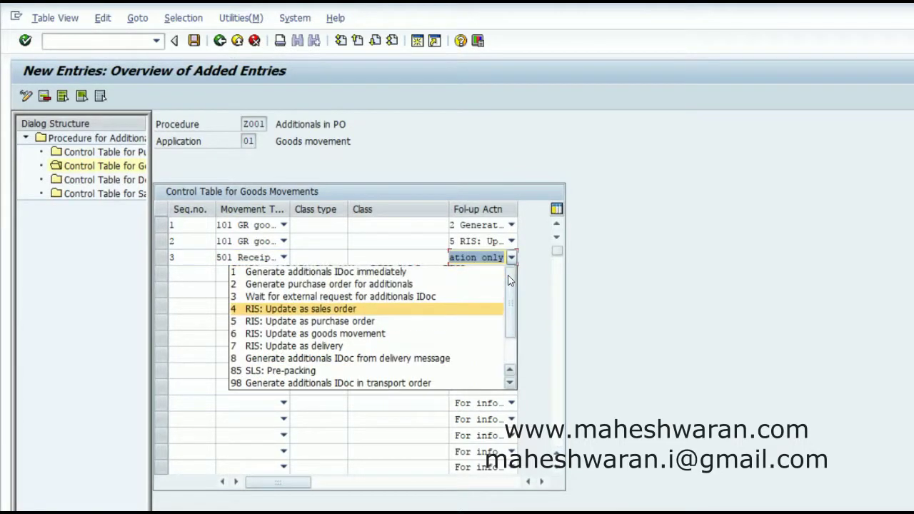
pyautogui.click(437, 287)
# Step: Add goods movement control entry 4 with movement type 501 Receipt w/o PO and follow-up action 5 RIS: Update as purchase order
pyautogui.click(181, 273)
pyautogui.write('4')
pyautogui.click(283, 273)
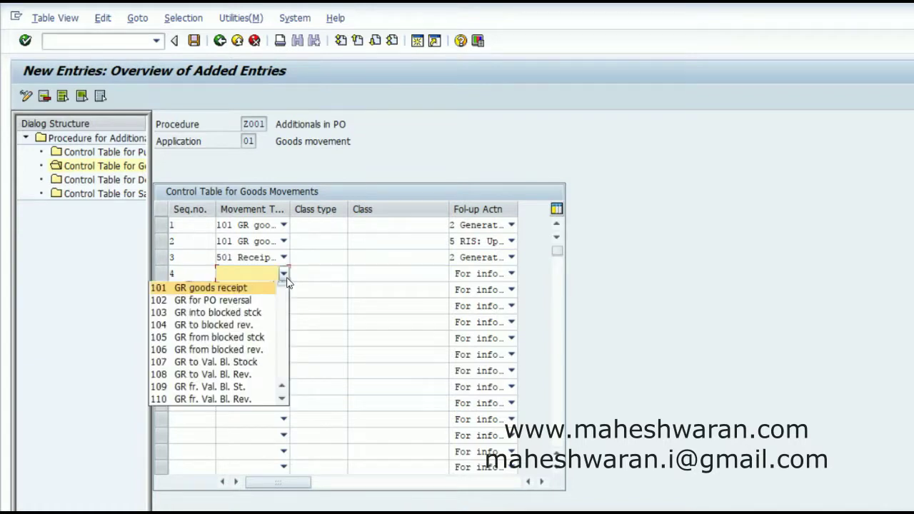
pyautogui.scroll(-3, 285, 308)
pyautogui.scroll(-5, 284, 308)
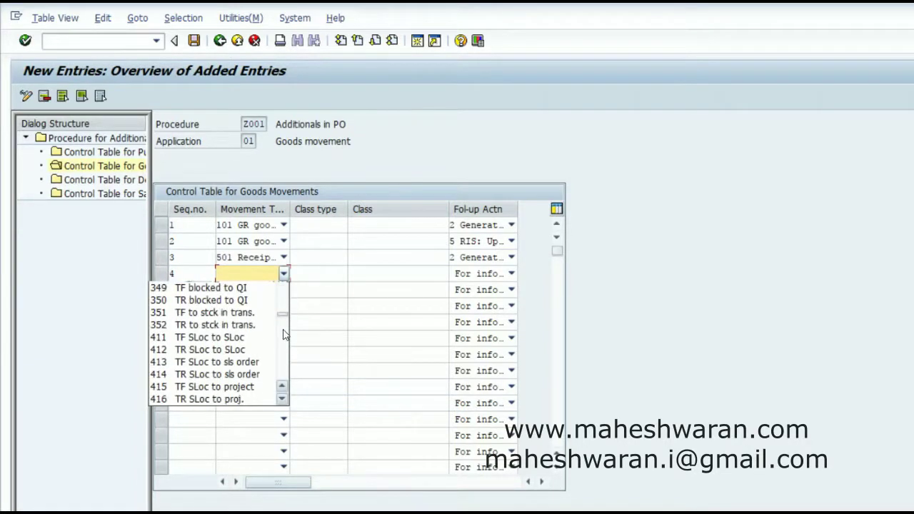
pyautogui.scroll(-3, 284, 336)
pyautogui.scroll(-3, 284, 341)
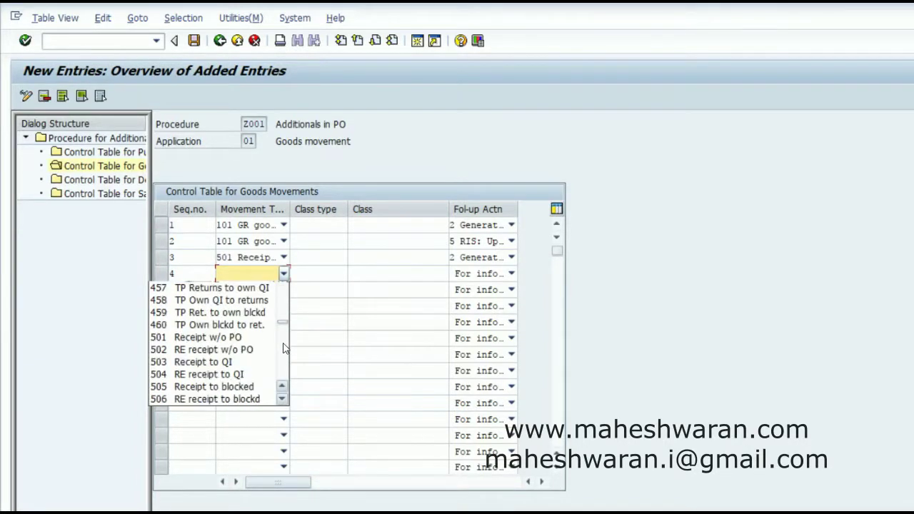
pyautogui.click(215, 339)
pyautogui.click(511, 273)
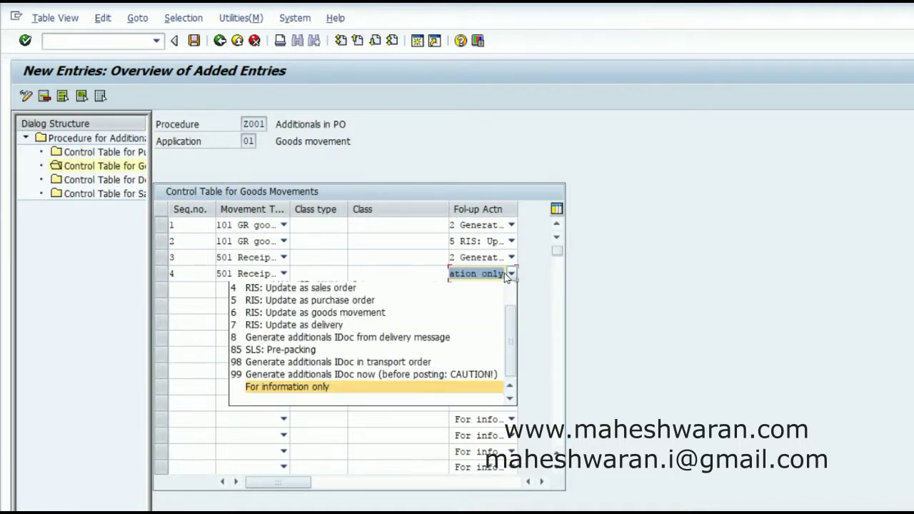
pyautogui.click(388, 300)
# Step: Save the goods movement control entries of procedure Z001 and exit the additionals procedure configuration
pyautogui.click(511, 225)
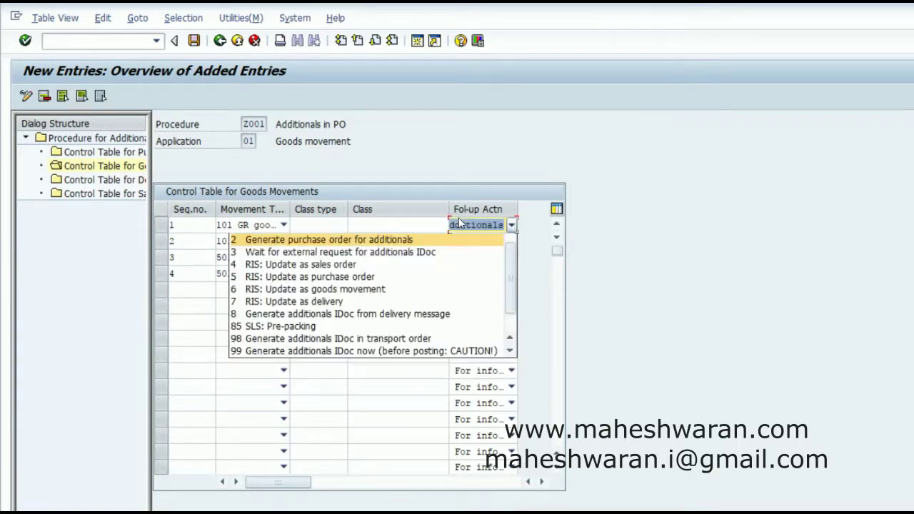
pyautogui.click(384, 153)
pyautogui.press('Return')
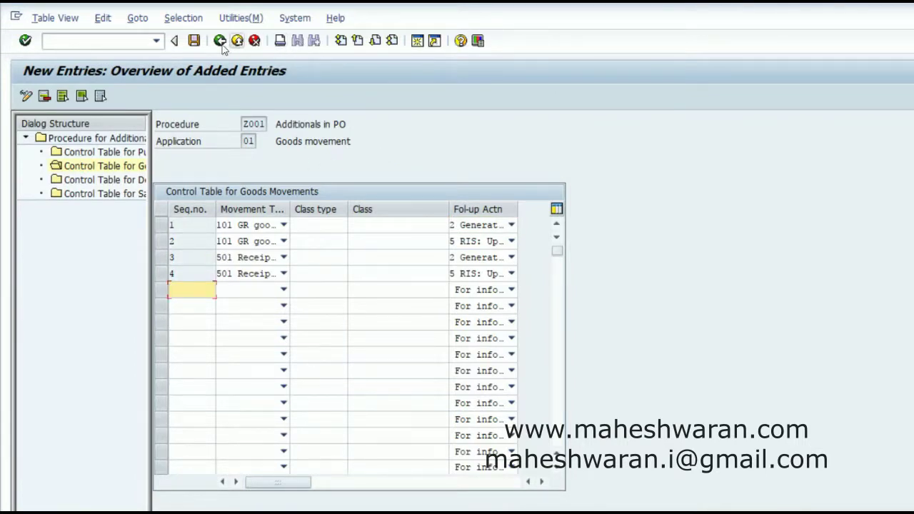
pyautogui.click(194, 40)
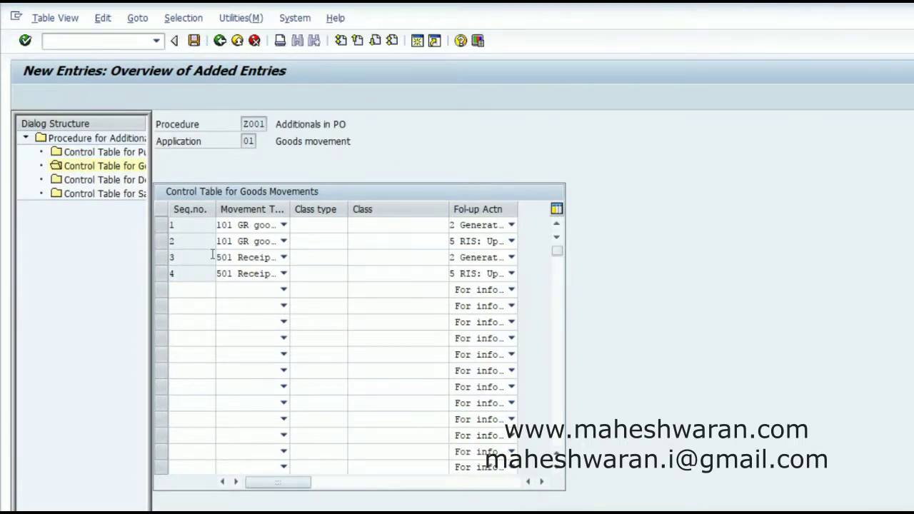
pyautogui.click(219, 41)
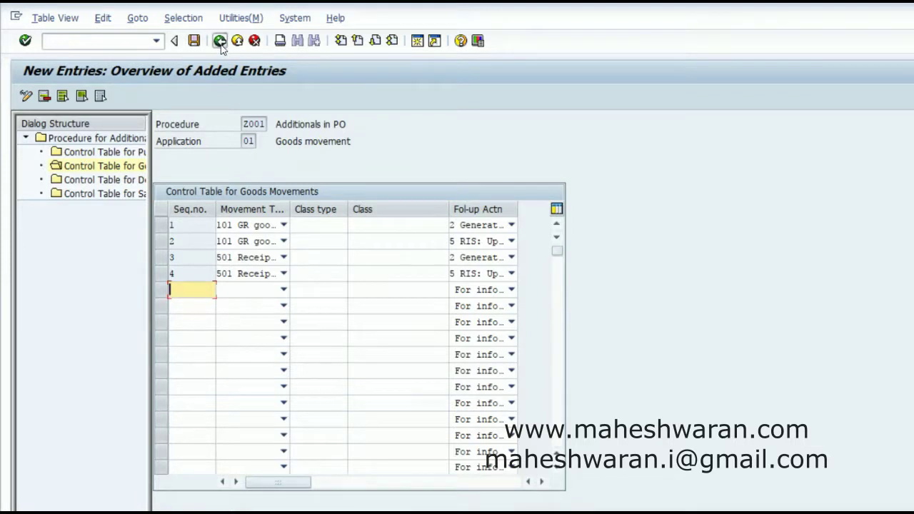
pyautogui.click(221, 43)
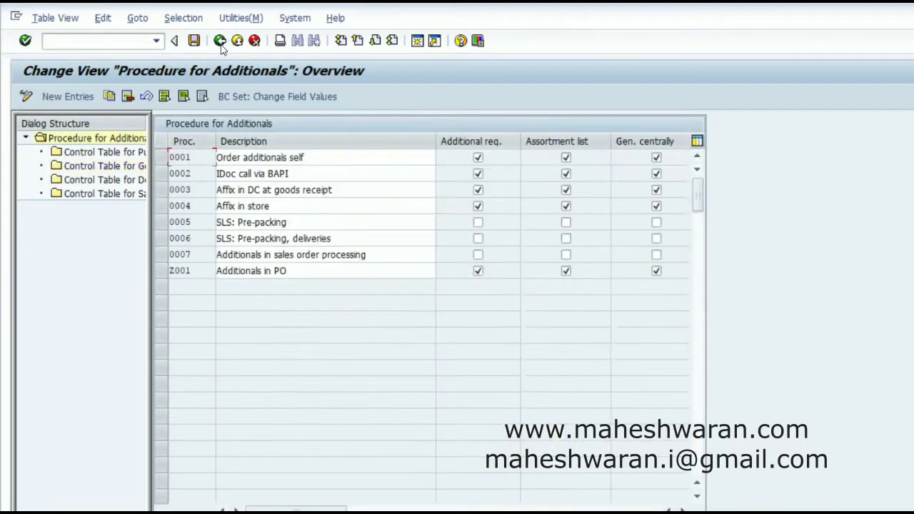
pyautogui.click(220, 40)
pyautogui.press('F3')
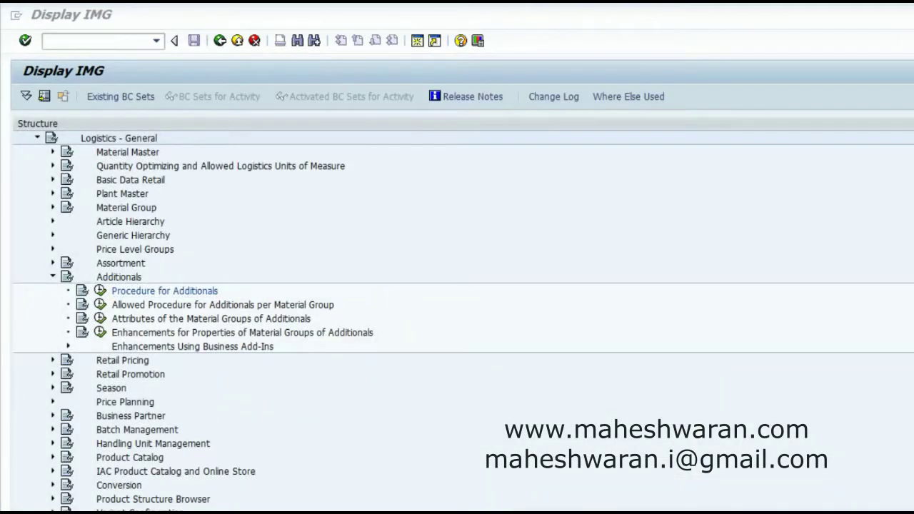
# Step: Start a new standard purchase order with transaction ME21N for vendor WWVN01
pyautogui.click(98, 43)
pyautogui.write('me21n')
pyautogui.press('Return')
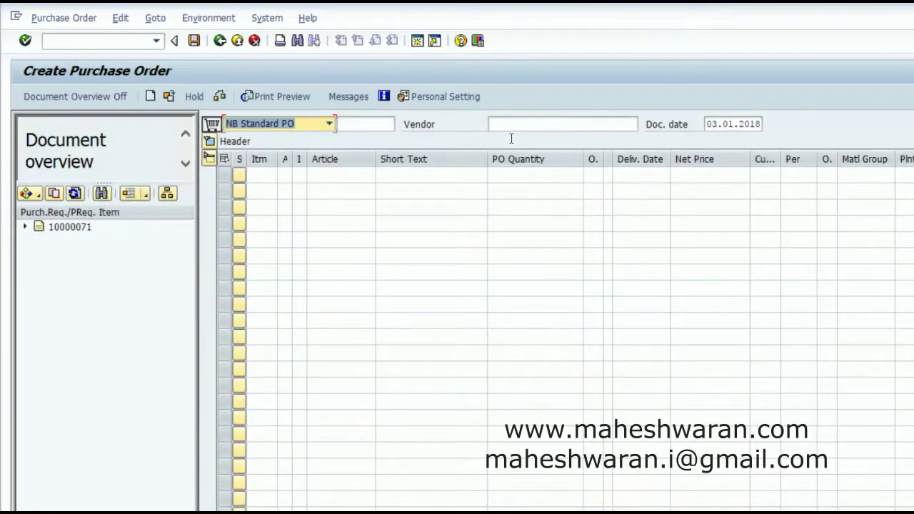
pyautogui.click(521, 125)
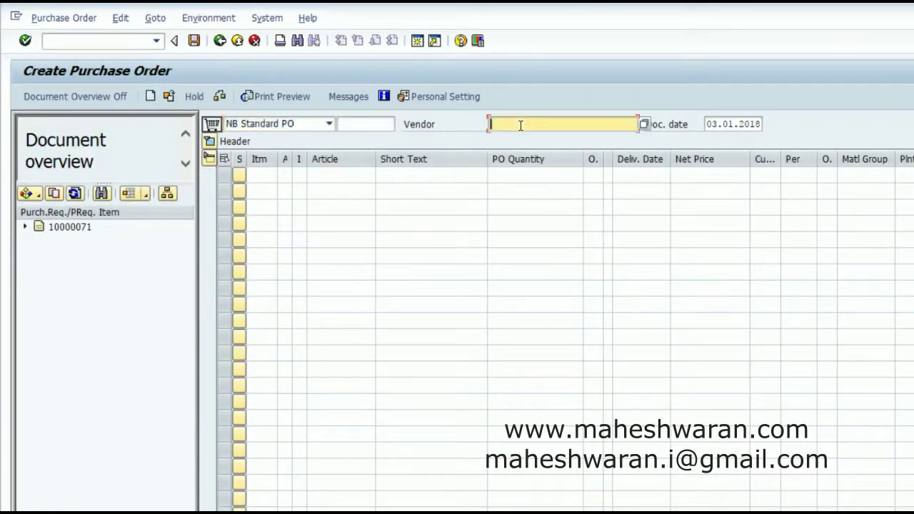
pyautogui.click(520, 131)
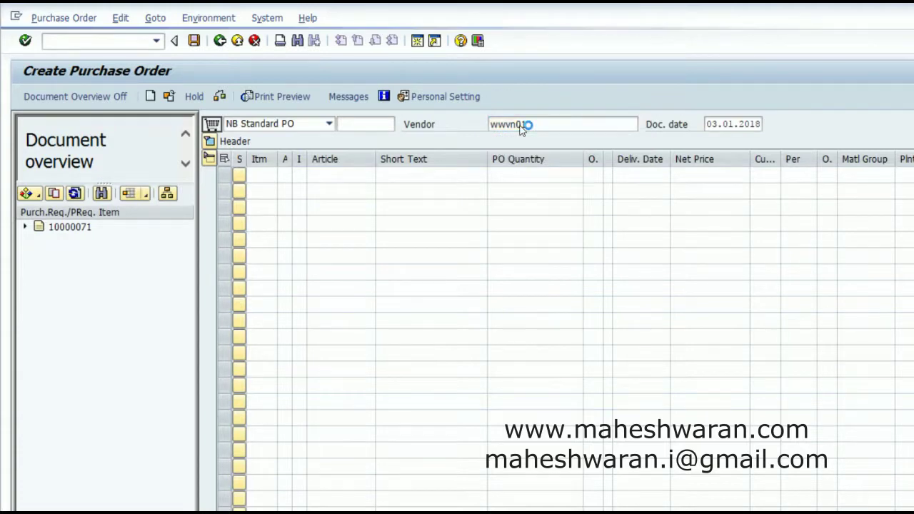
# Step: Enter a purchase order item for article 100059 with quantity 10 and site W001
pyautogui.click(335, 175)
pyautogui.click(335, 174)
pyautogui.press('Down')
pyautogui.press('Down')
pyautogui.press('Down')
pyautogui.press('Return')
pyautogui.press('Tab')
pyautogui.press('Tab')
pyautogui.write('1')
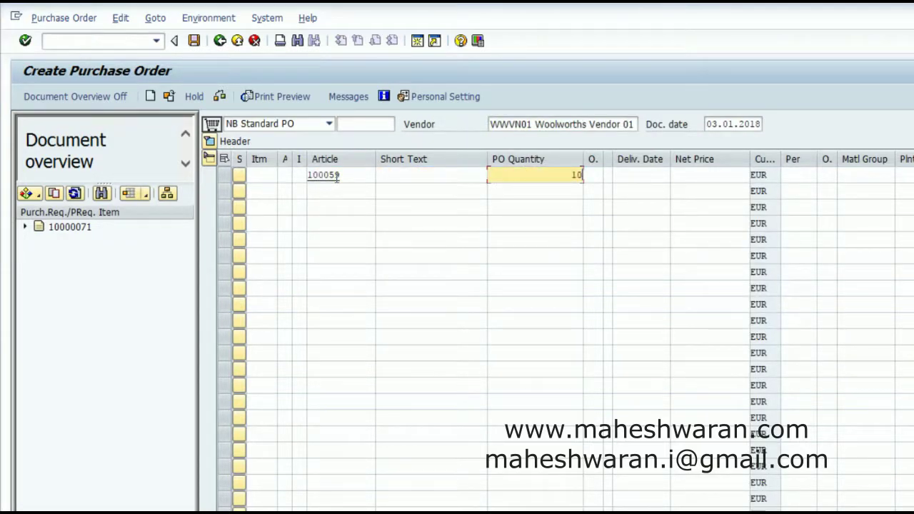
pyautogui.click(898, 176)
pyautogui.write('w00')
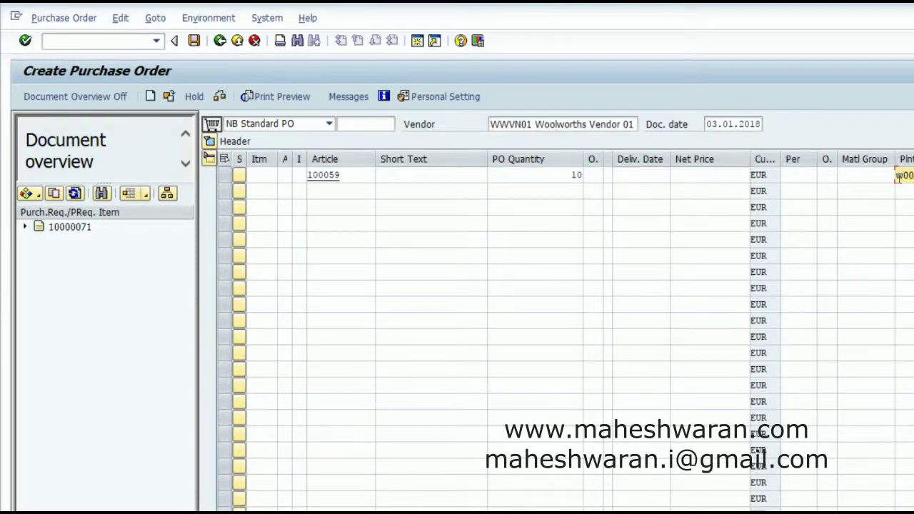
pyautogui.press('Return')
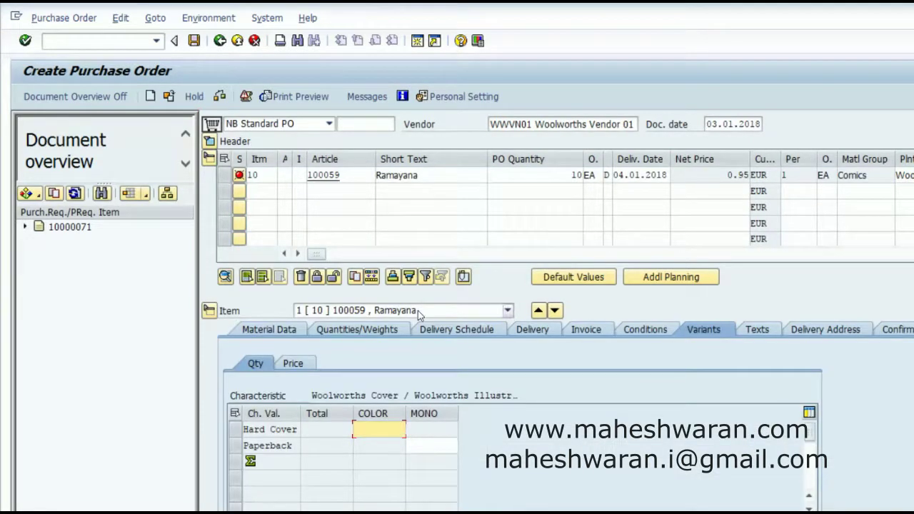
# Step: Assign a quantity of 10 to the Hard Cover, COLOR variant and save the purchase order
pyautogui.write('10')
pyautogui.press('Return')
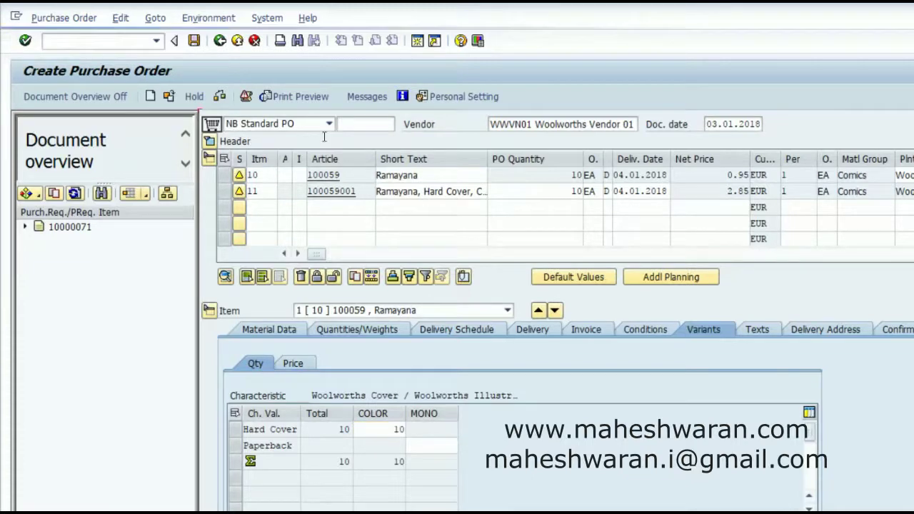
pyautogui.click(194, 41)
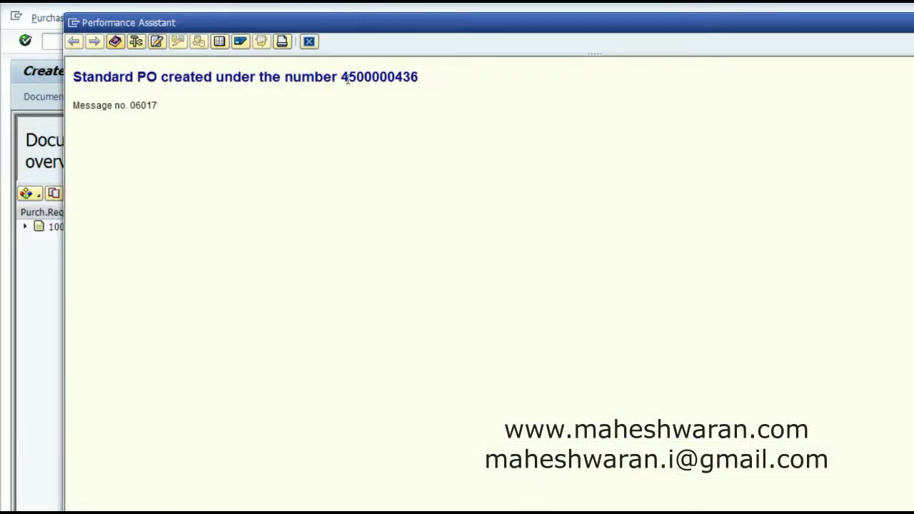
# Step: Copy the new purchase order's number from the creation message and leave purchase order creation
pyautogui.doubleClick(351, 78)
pyautogui.rightClick(351, 77)
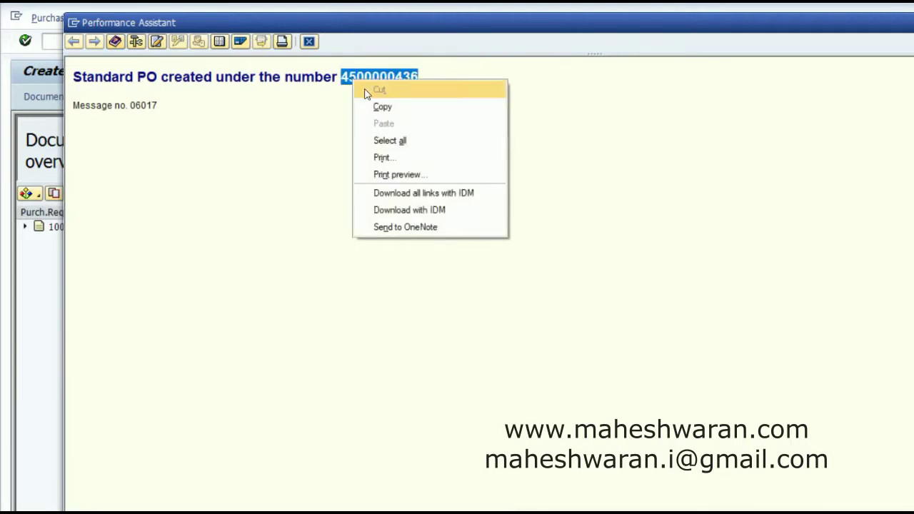
pyautogui.click(368, 106)
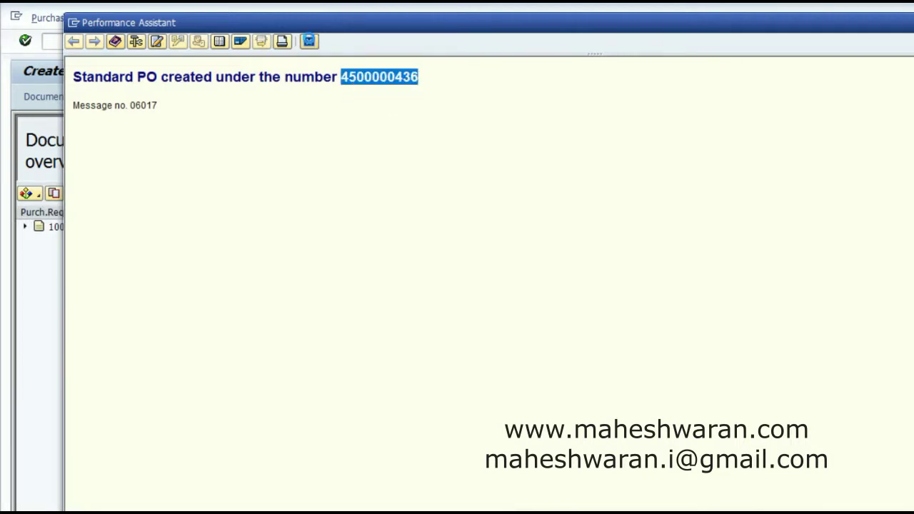
pyautogui.click(309, 40)
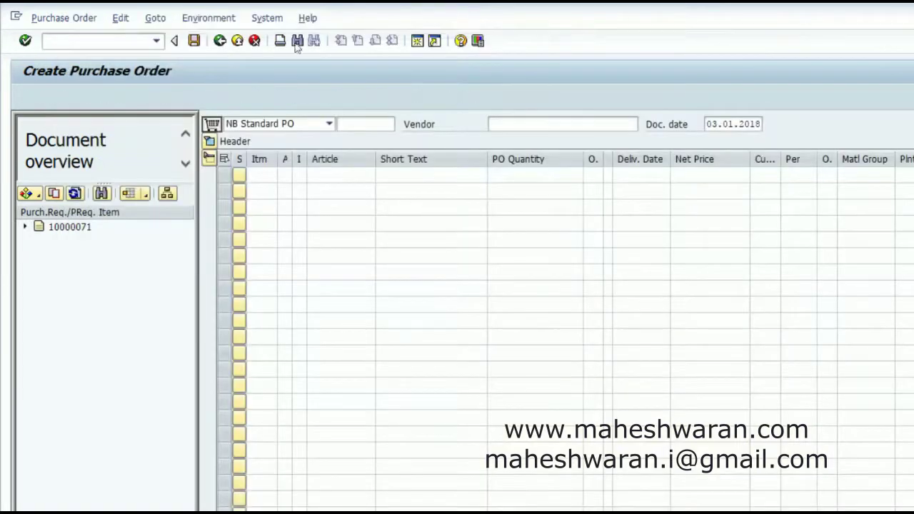
pyautogui.click(222, 40)
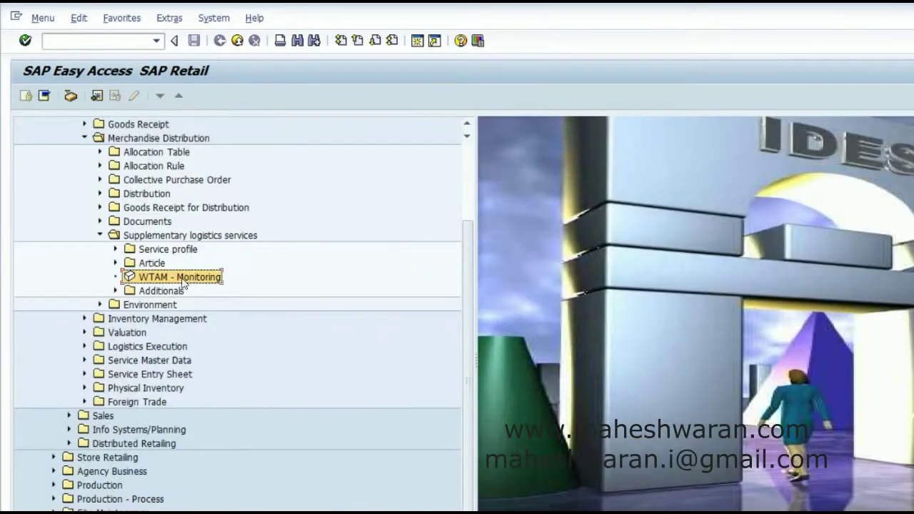
# Step: Run the WTAM additionals monitor for article 100059 and the copied purchase order number
pyautogui.doubleClick(184, 278)
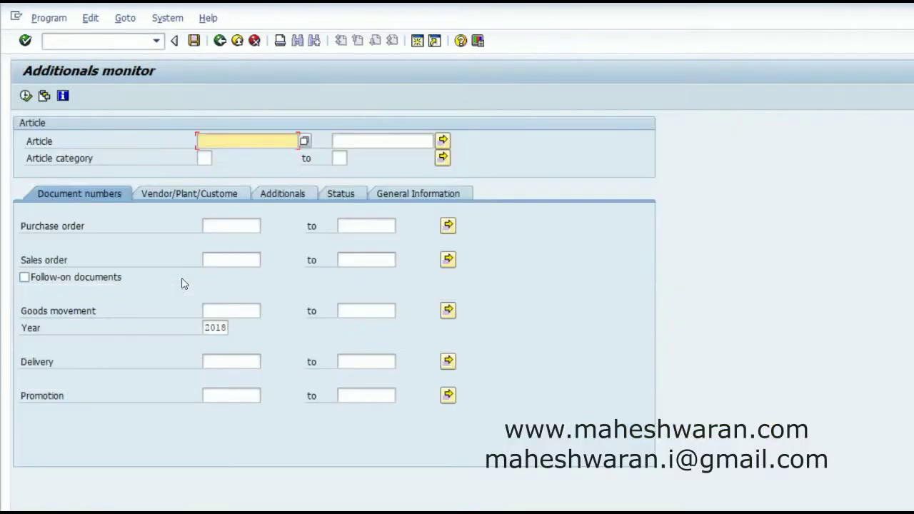
pyautogui.click(235, 143)
pyautogui.click(235, 151)
pyautogui.click(220, 225)
pyautogui.hotkey('ctrl', 'v')
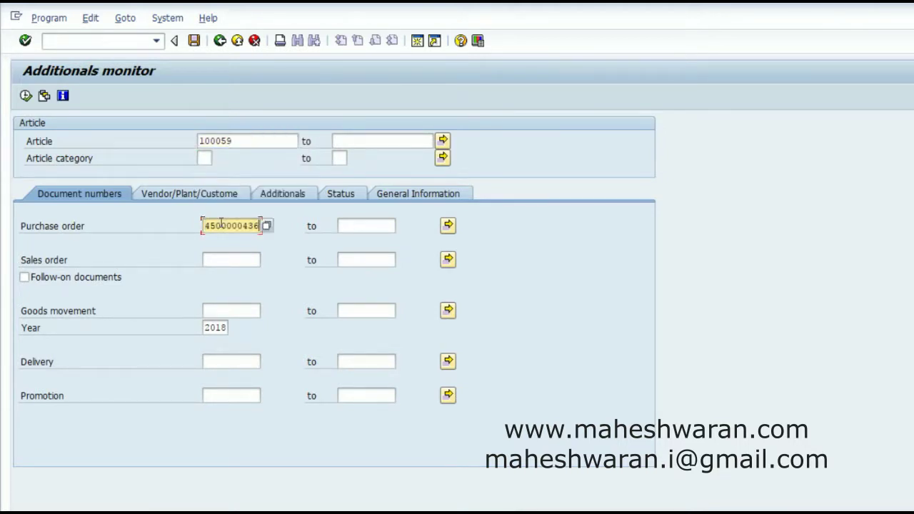
pyautogui.doubleClick(221, 224)
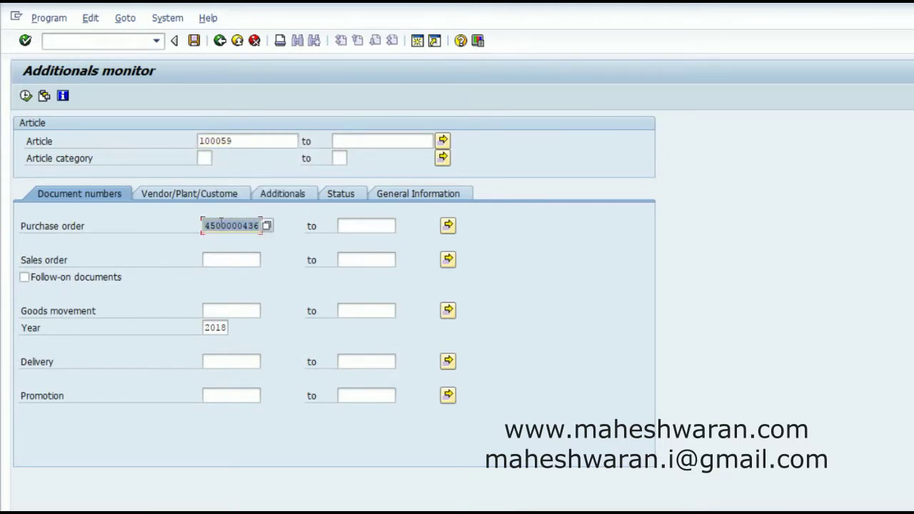
pyautogui.click(25, 96)
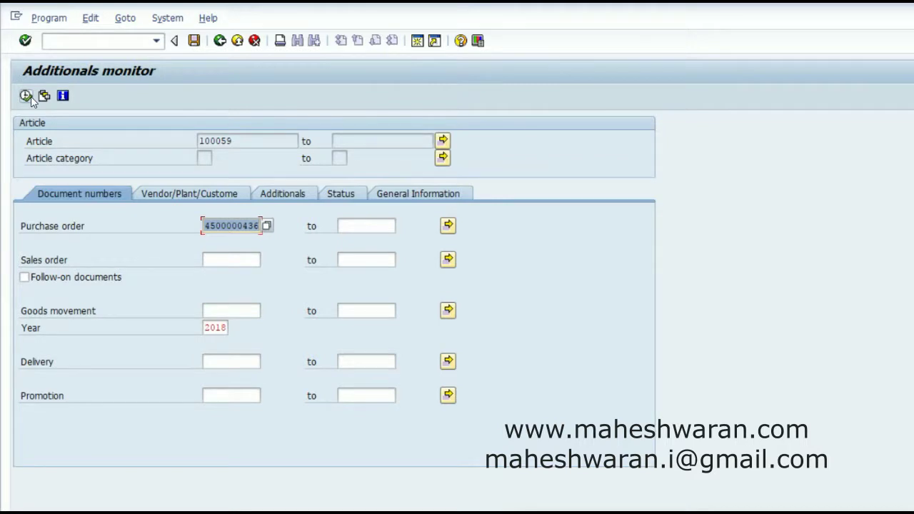
# Step: Create and save an inbound delivery for the new purchase order from vendor WWVN01
pyautogui.click(92, 40)
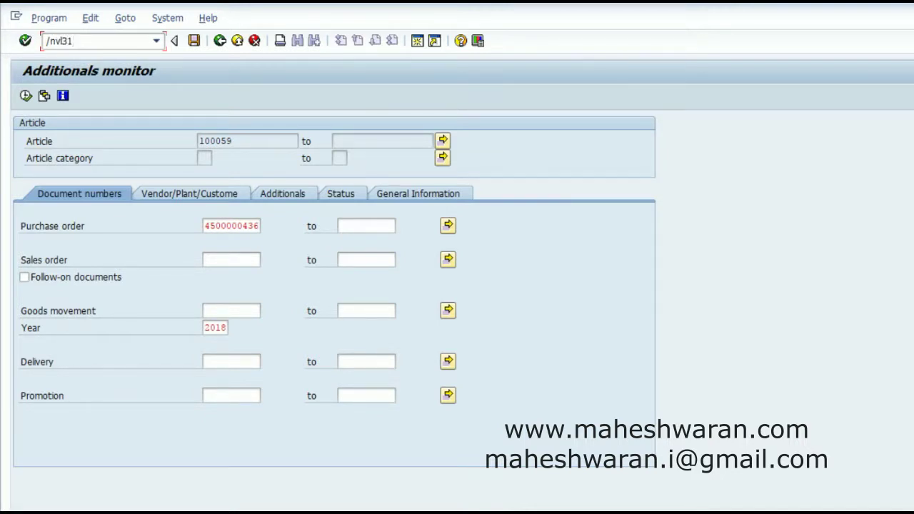
pyautogui.press('Return')
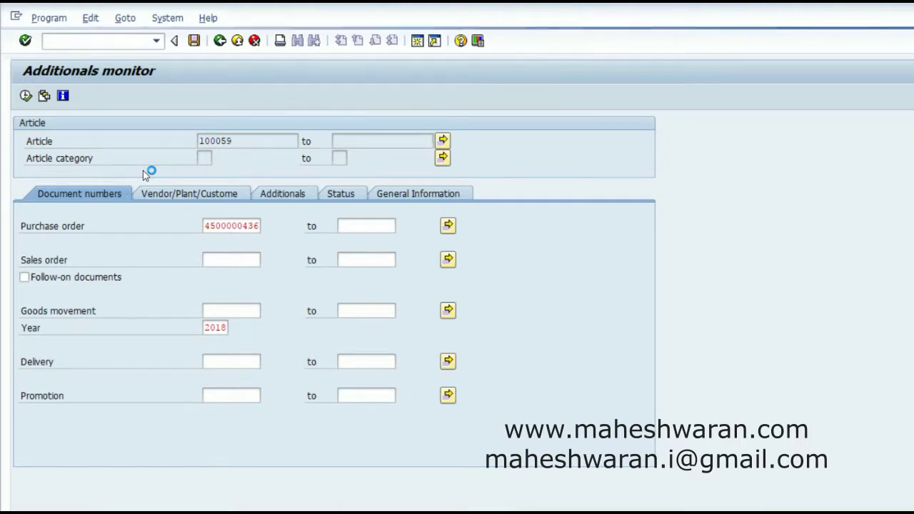
pyautogui.press('Return')
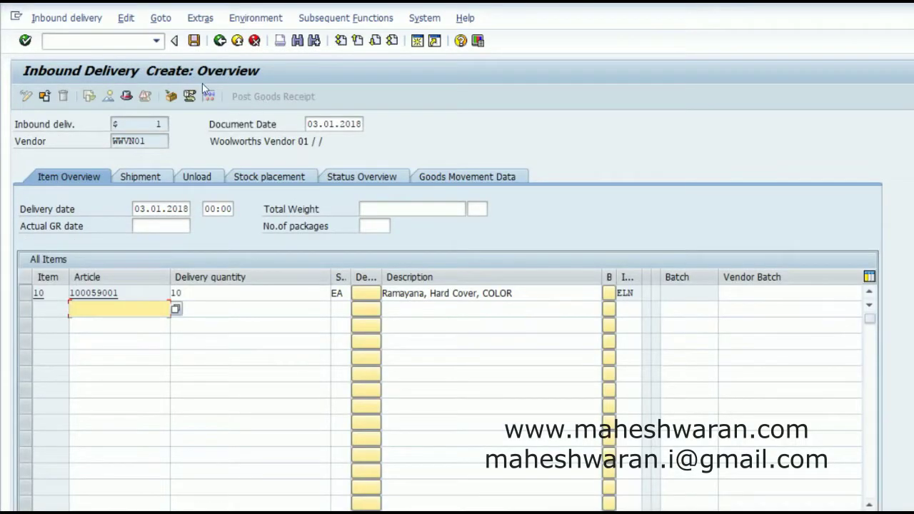
pyautogui.click(194, 41)
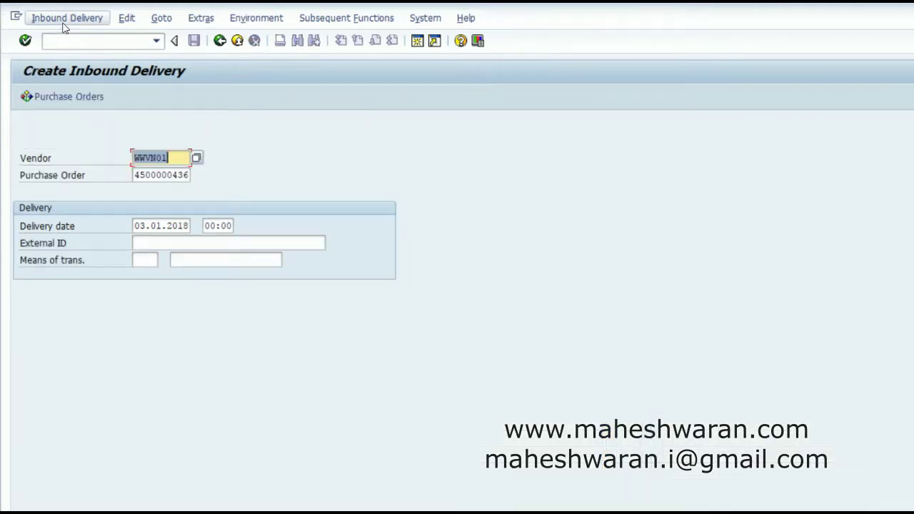
# Step: Post the goods receipt for the new inbound delivery and display its article document from the document flow
pyautogui.click(62, 20)
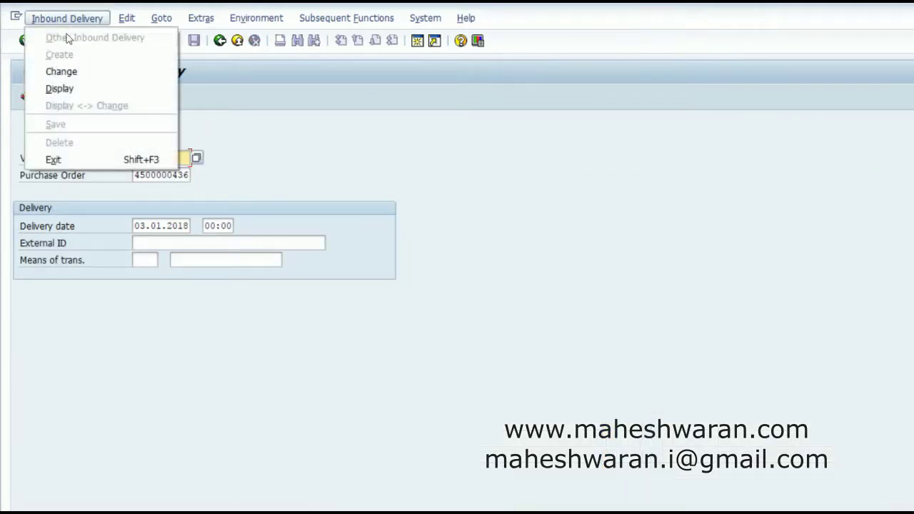
pyautogui.click(67, 70)
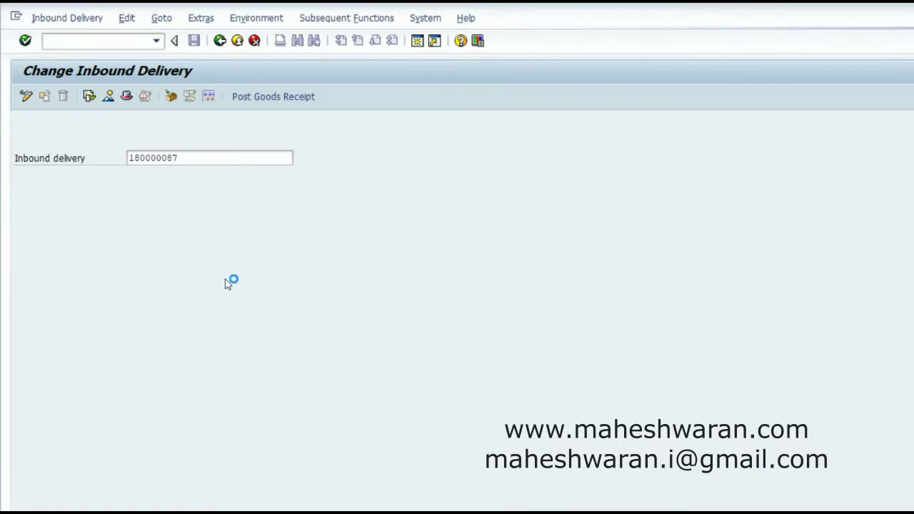
pyautogui.click(141, 206)
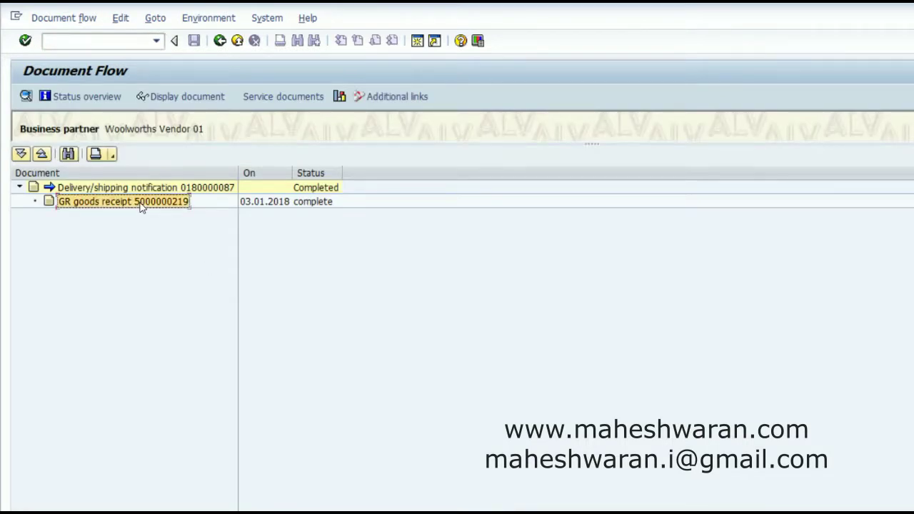
pyautogui.click(174, 97)
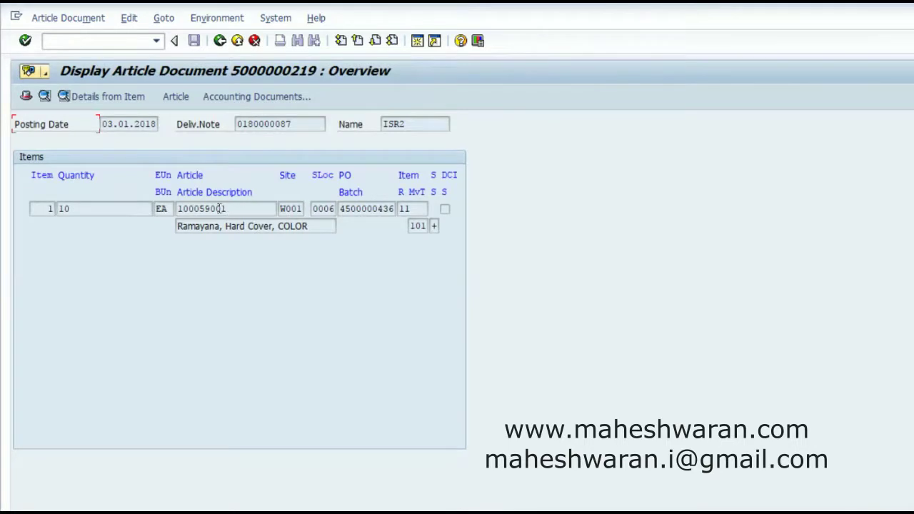
# Step: Check the goods receipt's article and movement type, and enter its document number as the goods movement in the additionals monitor
pyautogui.click(232, 212)
pyautogui.click(411, 226)
pyautogui.click(122, 42)
pyautogui.press('Return')
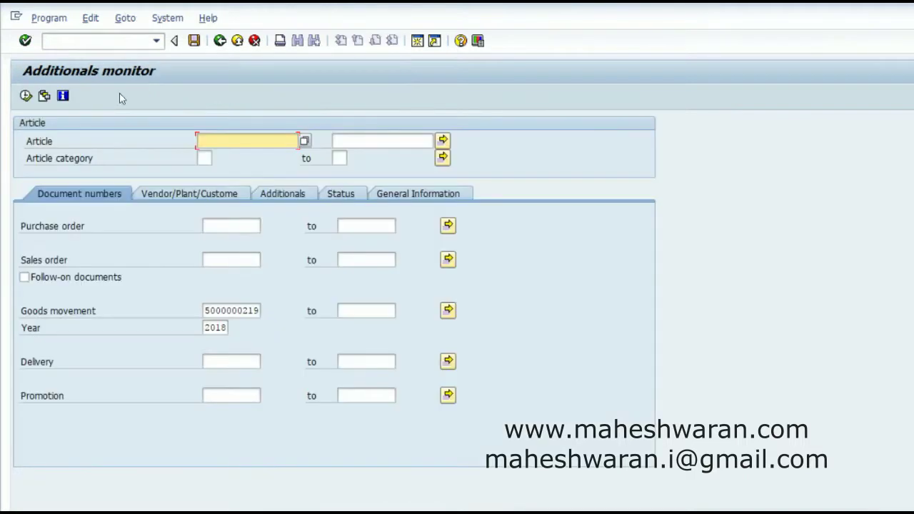
# Step: Run the additionals monitor for article 100059 with the goods movement number cleared, and return to the selection screen
pyautogui.write('1')
pyautogui.press('Down')
pyautogui.press('Return')
pyautogui.click(204, 312)
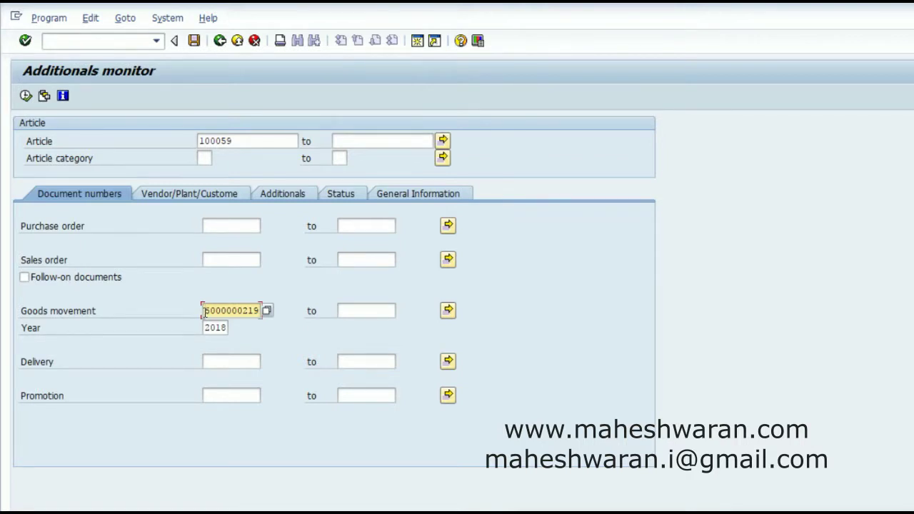
pyautogui.hotkey('shift', 'End')
pyautogui.press('Delete')
pyautogui.click(26, 96)
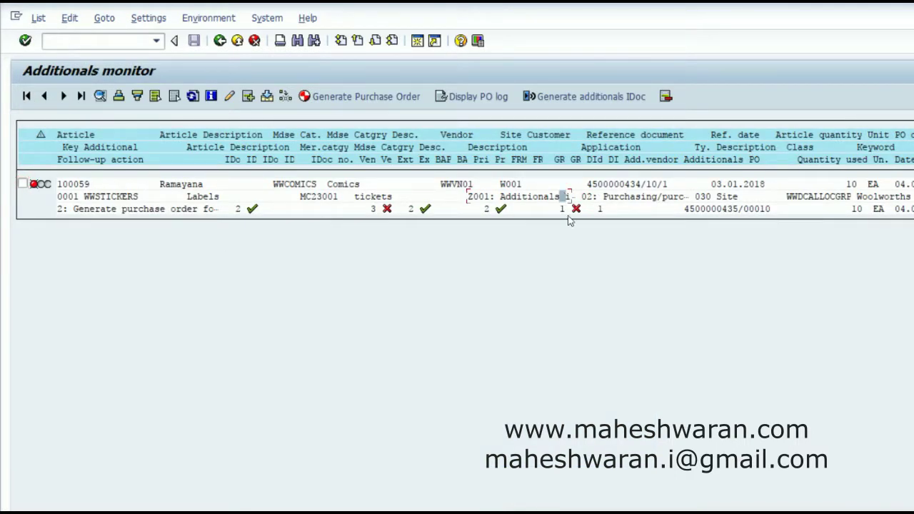
pyautogui.press('F3')
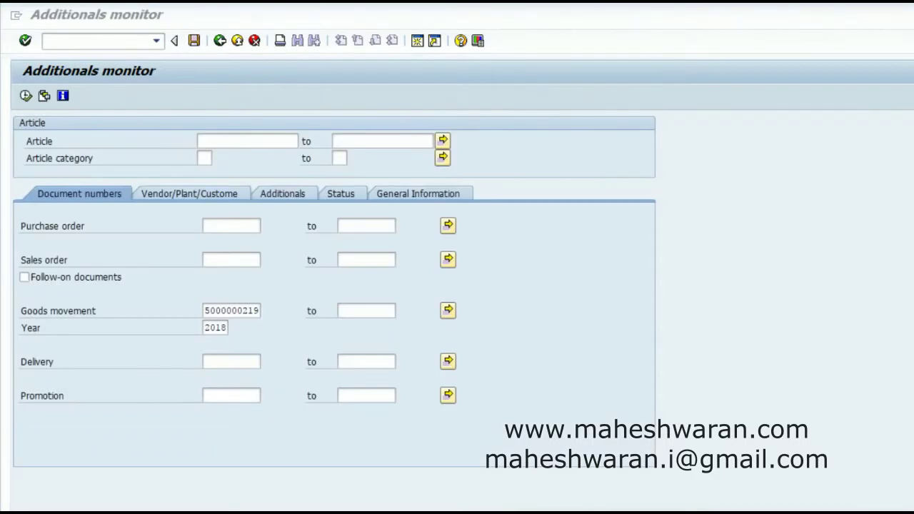
# Step: Run the additionals monitor by the goods movement number and generate the purchase order for article 100059001's WWSTICKERS additional
pyautogui.click(25, 97)
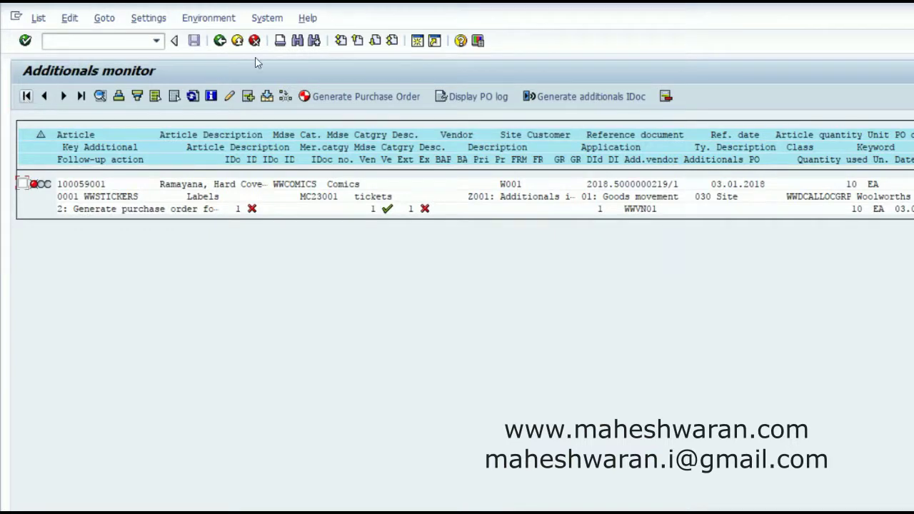
pyautogui.click(22, 184)
pyautogui.click(352, 97)
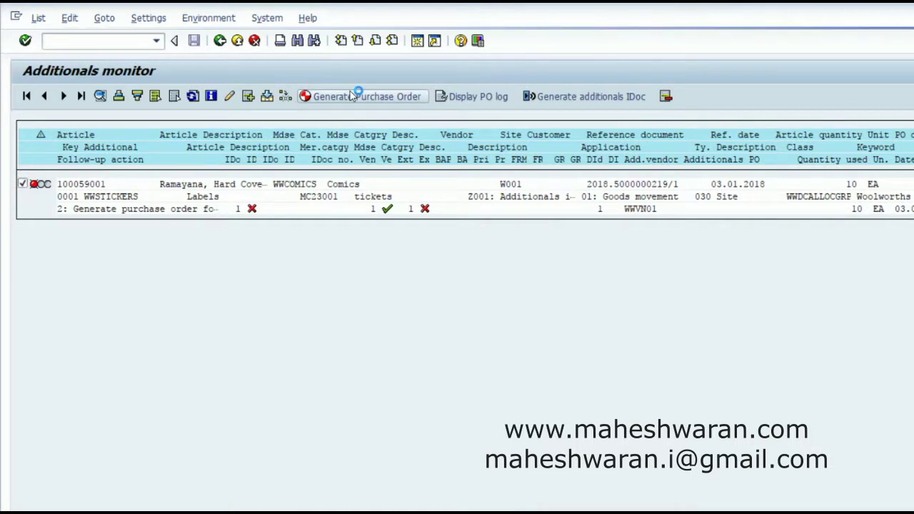
pyautogui.click(224, 347)
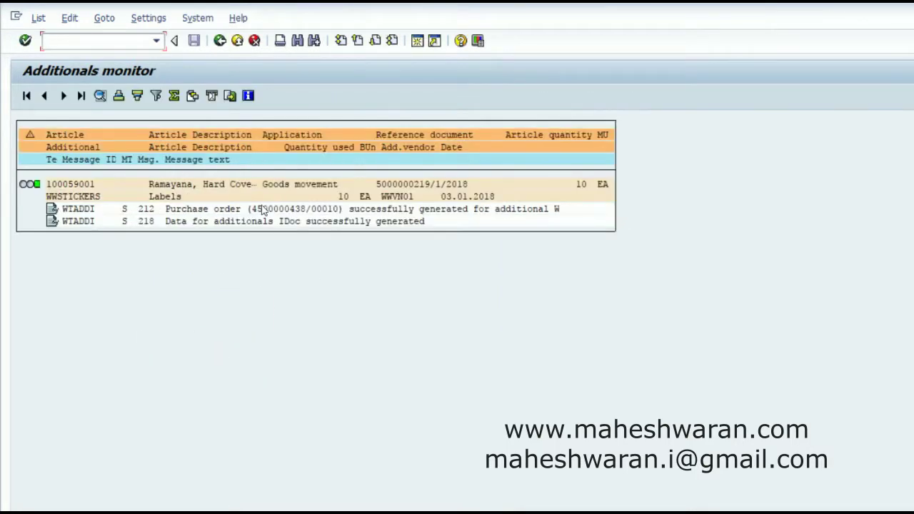
# Step: Copy the generated purchase order number from the message log and exit the additionals monitor
pyautogui.moveTo(252, 210); pyautogui.dragTo(306, 218)
pyautogui.hotkey('ctrl', 'c')
pyautogui.click(75, 42)
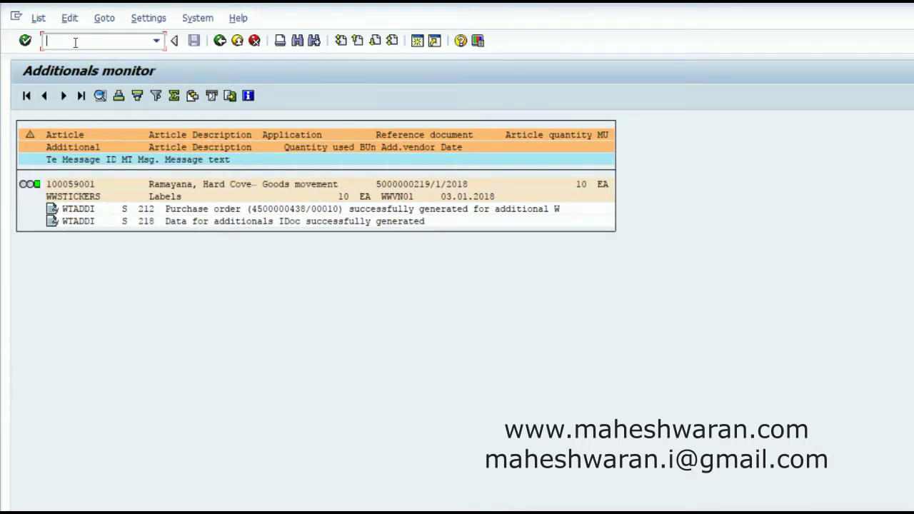
pyautogui.click(218, 43)
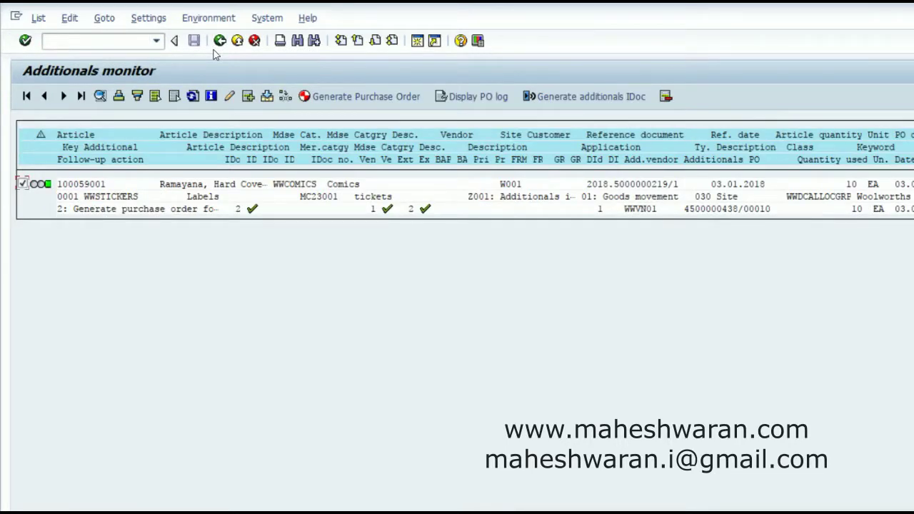
pyautogui.click(221, 42)
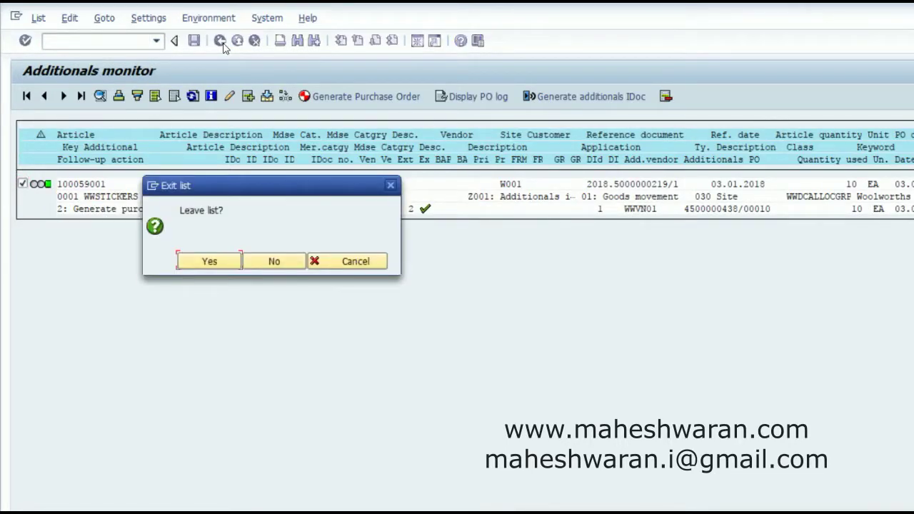
pyautogui.click(216, 260)
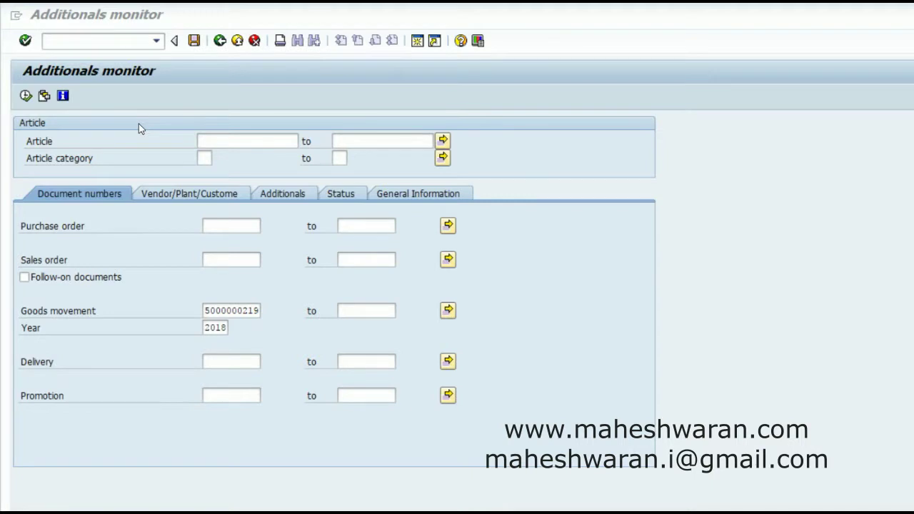
pyautogui.click(220, 42)
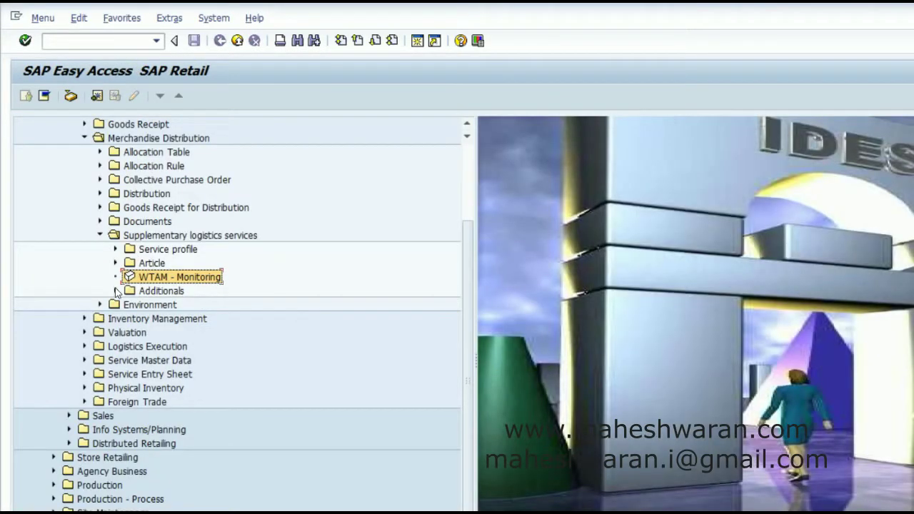
# Step: Browse the Additionals folder under Supplementary logistics services and review the selection screen of WTAOC - Purchase Order Generation
pyautogui.click(116, 292)
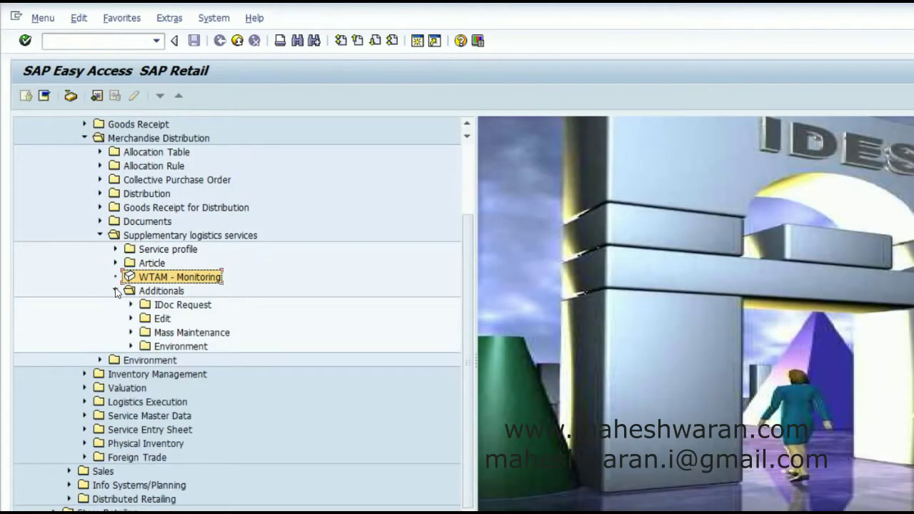
pyautogui.click(130, 346)
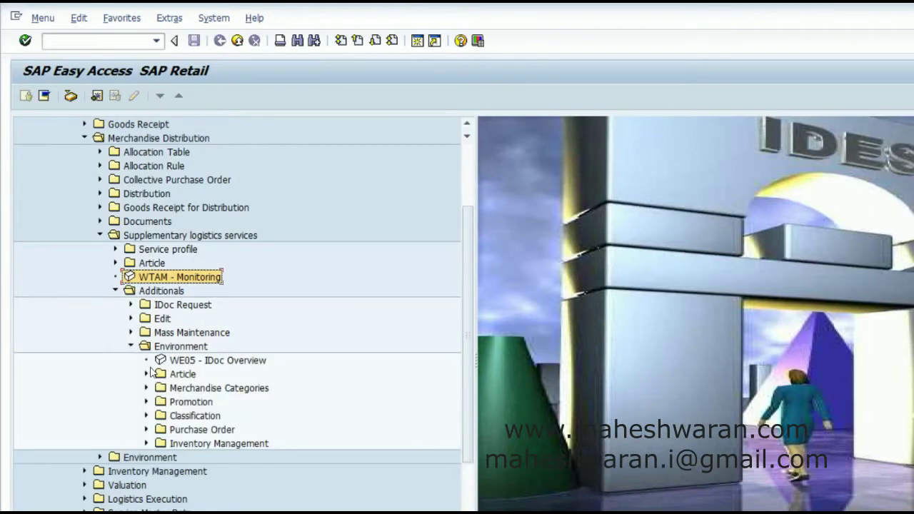
pyautogui.click(130, 347)
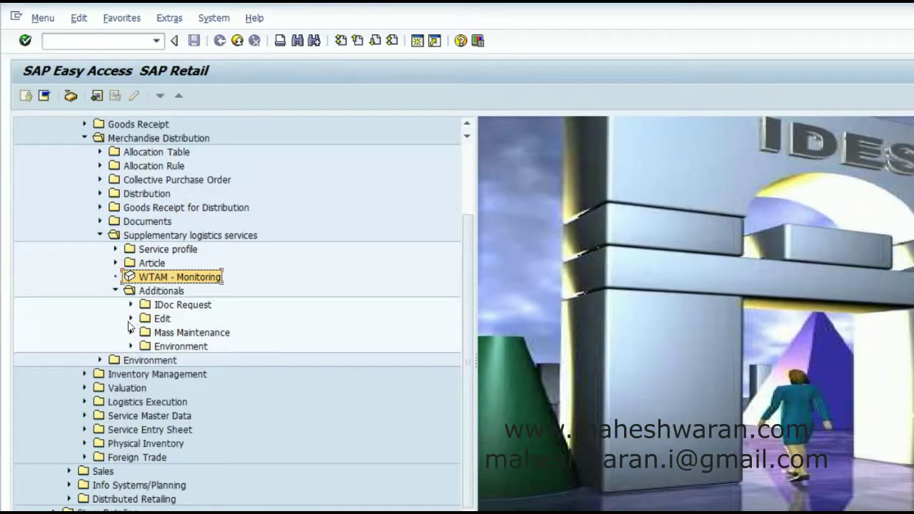
pyautogui.click(130, 319)
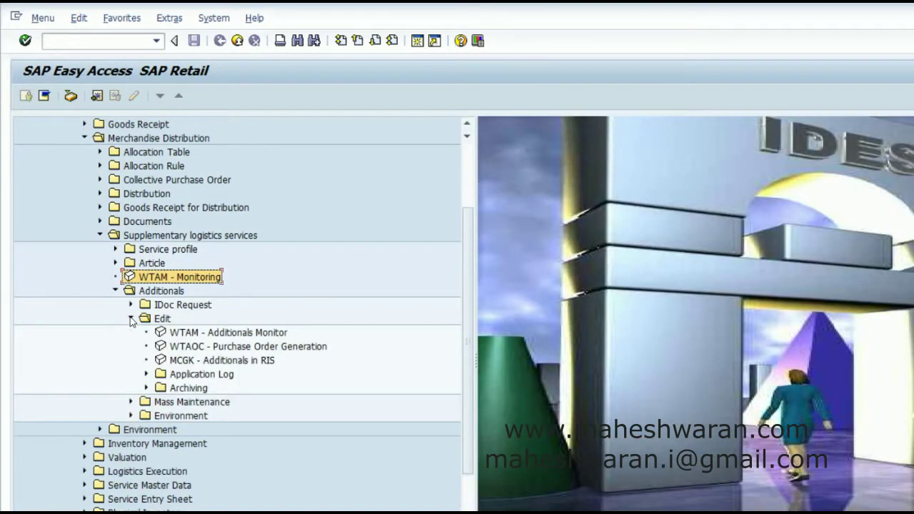
pyautogui.doubleClick(190, 349)
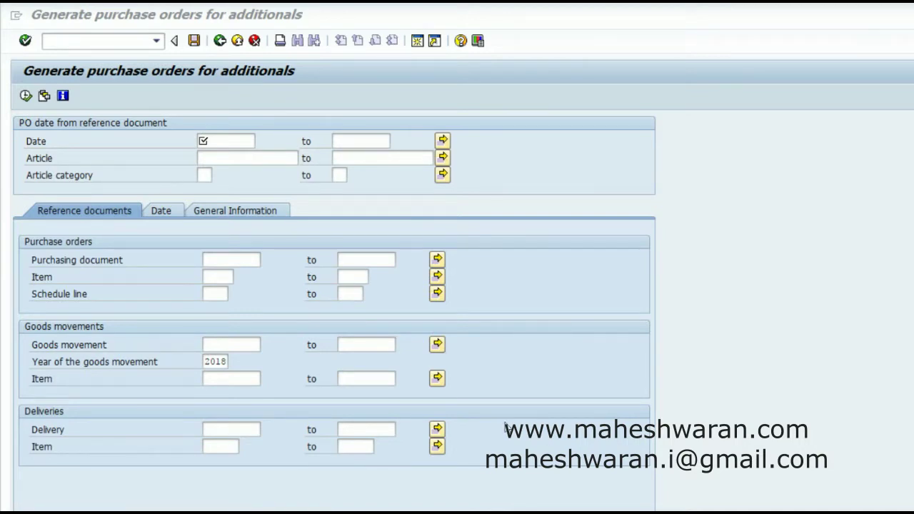
pyautogui.click(221, 42)
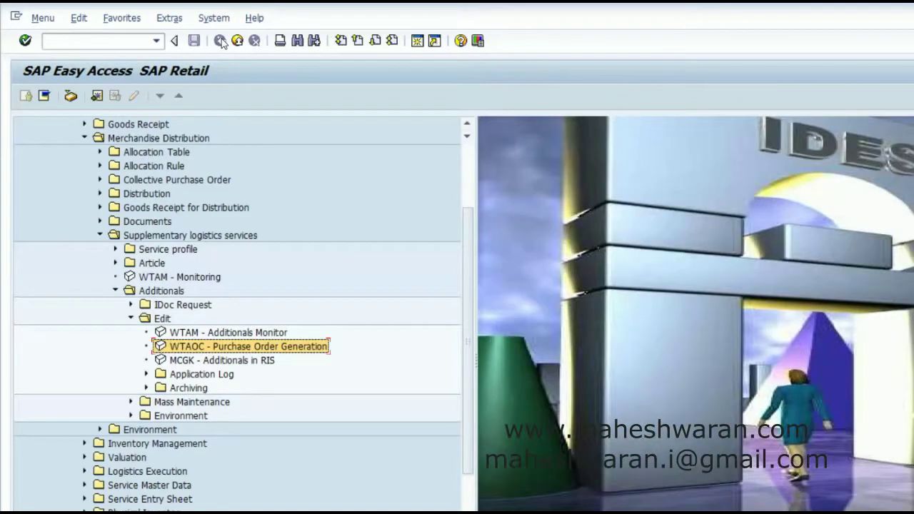
pyautogui.click(220, 333)
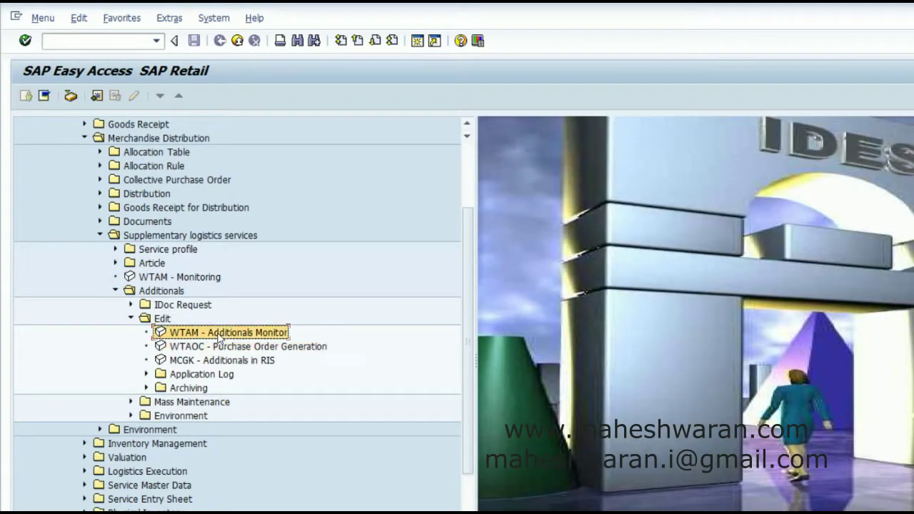